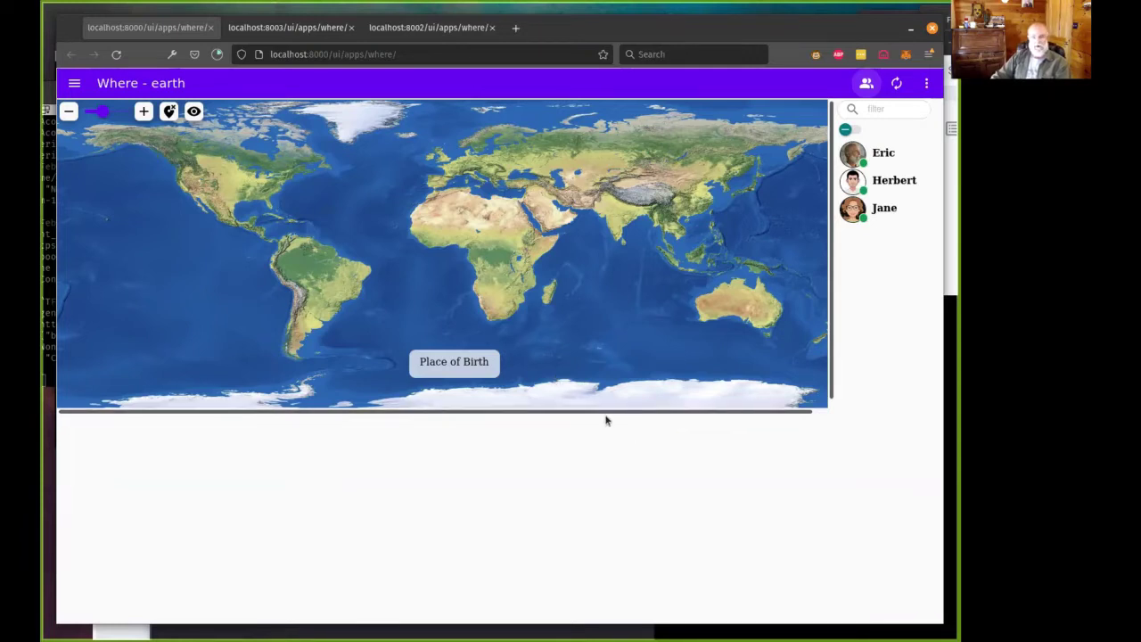
Mark the birthplaces on the earth map: northwestern South America in the localhost:8000 session and western Europe in the localhost:8003 session.
scroll(277, 260, "up", 2)
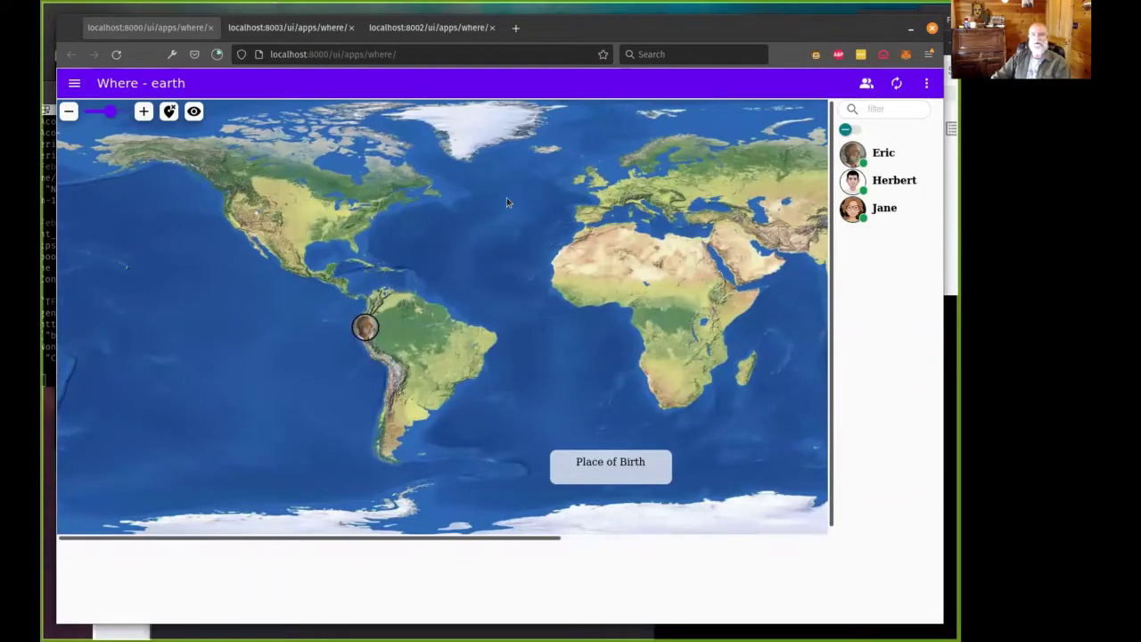
left_click(279, 28)
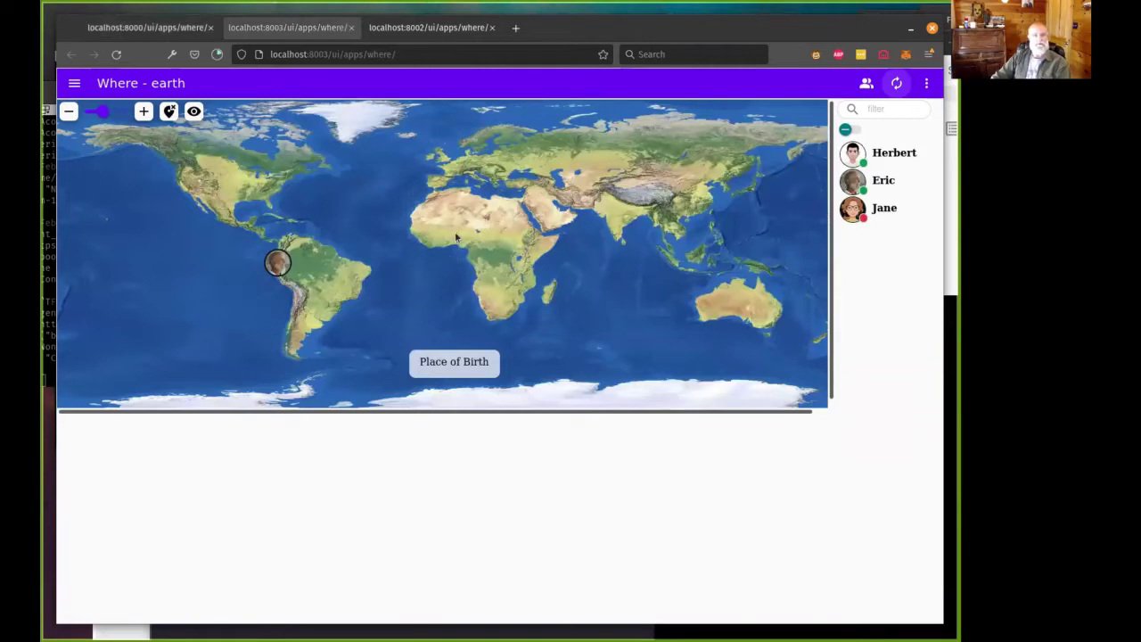
scroll(457, 230, "up", 2)
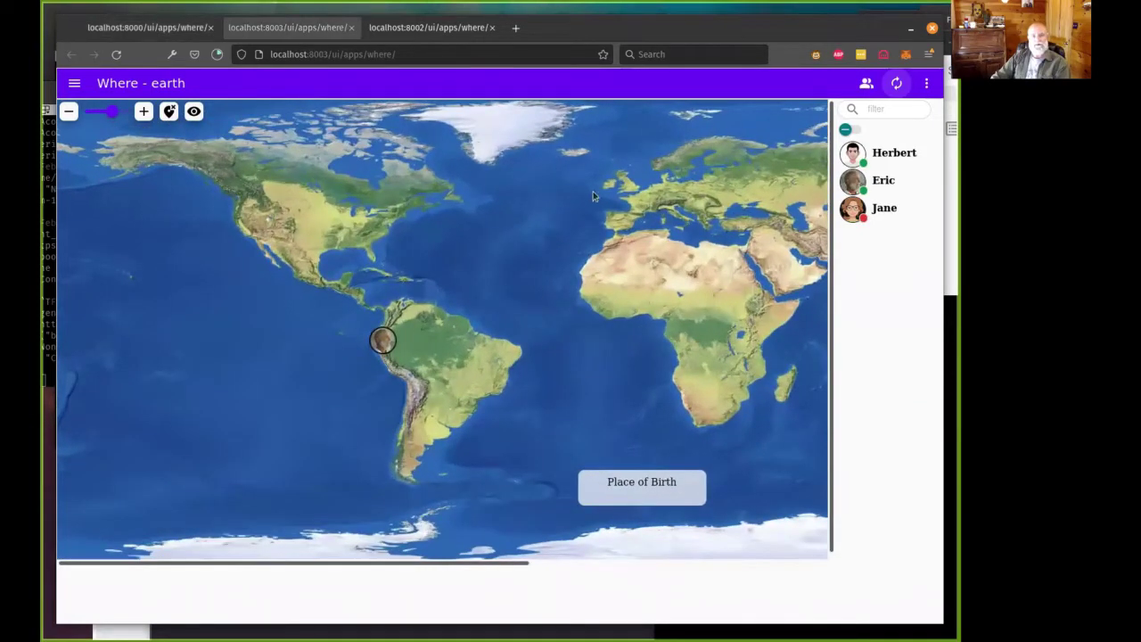
left_click(632, 191)
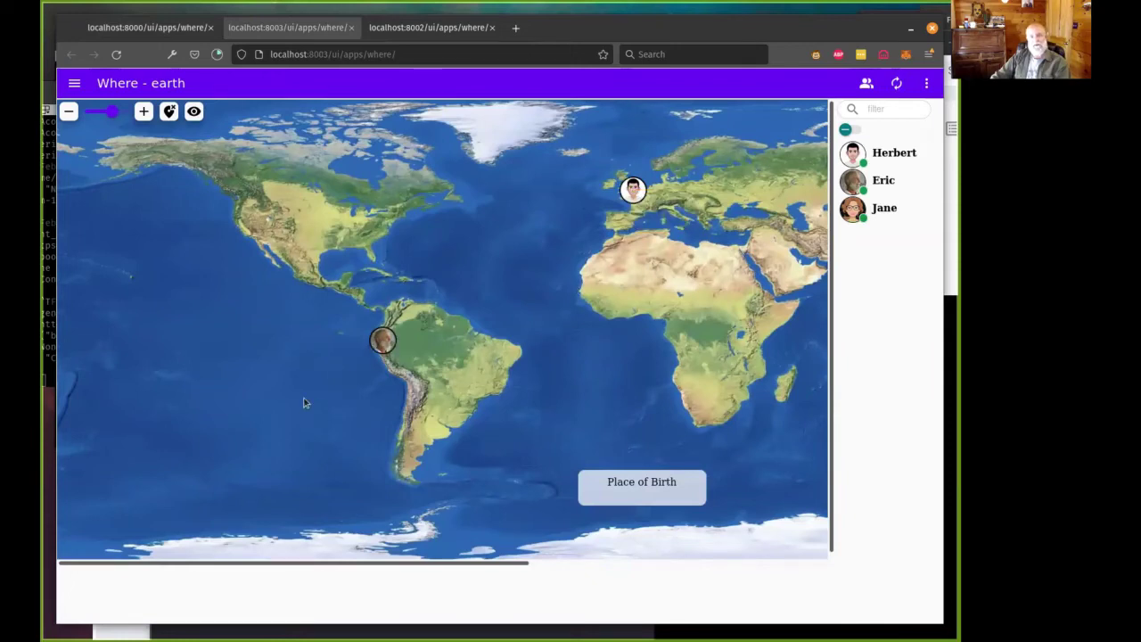
Place the localhost:8002 participant's marker in eastern Australia and check the shared earth map in the other two sessions.
left_click(423, 33)
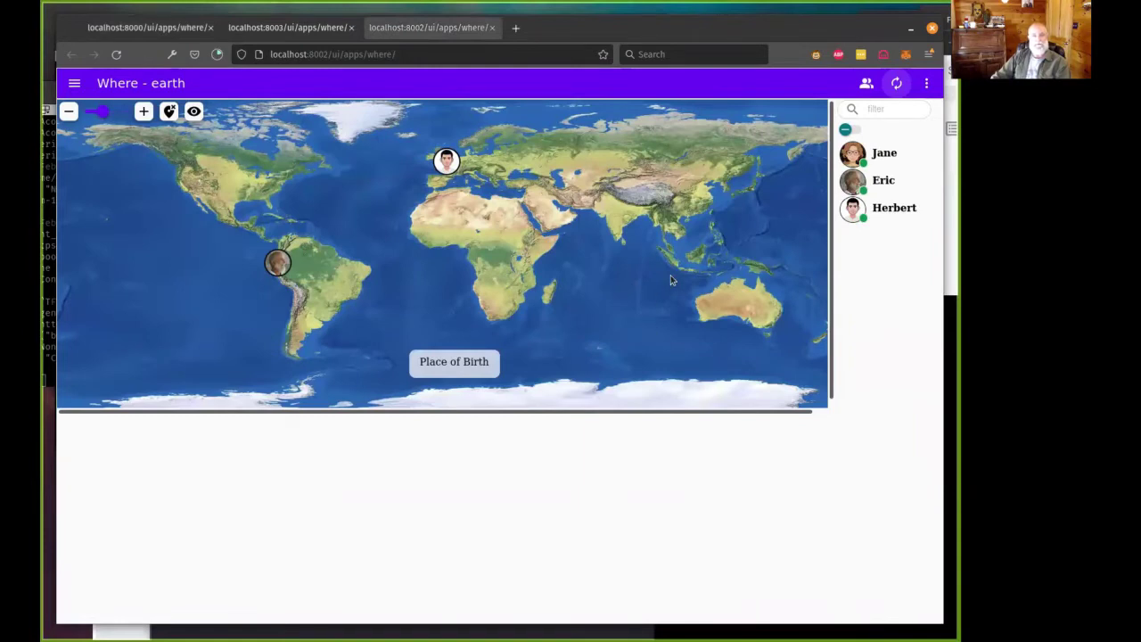
left_click(776, 310)
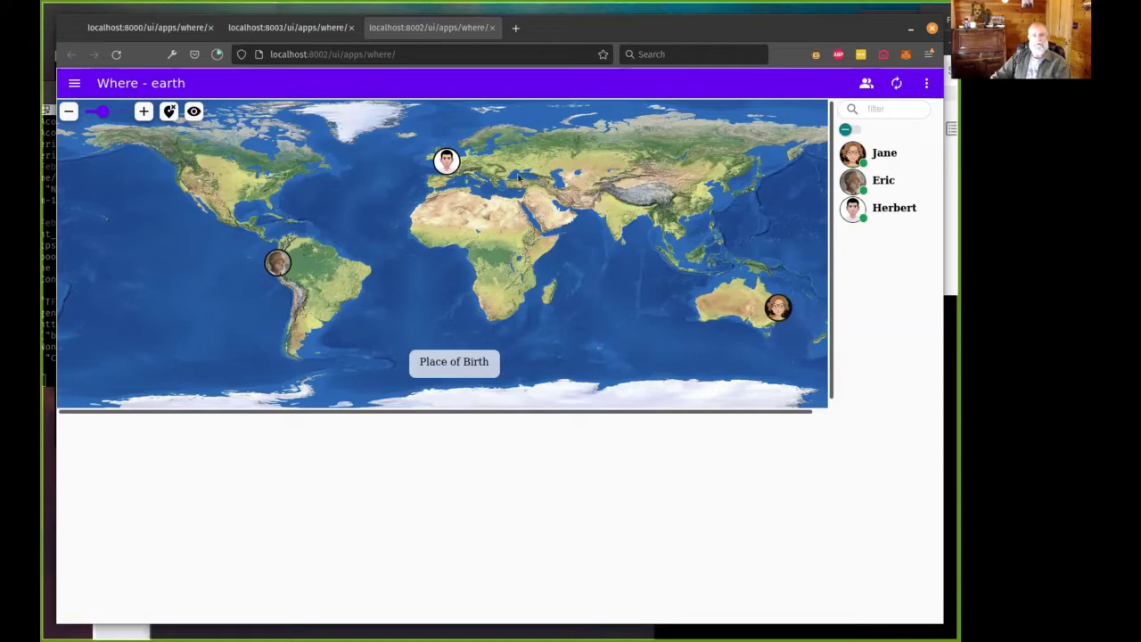
key("ctrl+Page_Up")
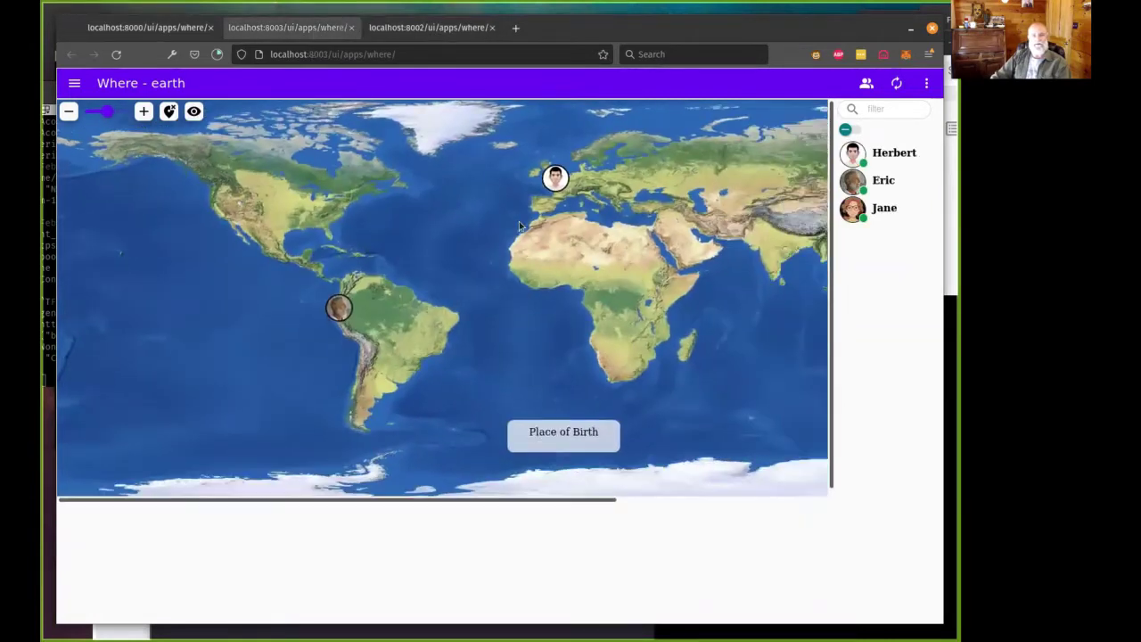
key("ctrl+Page_Up")
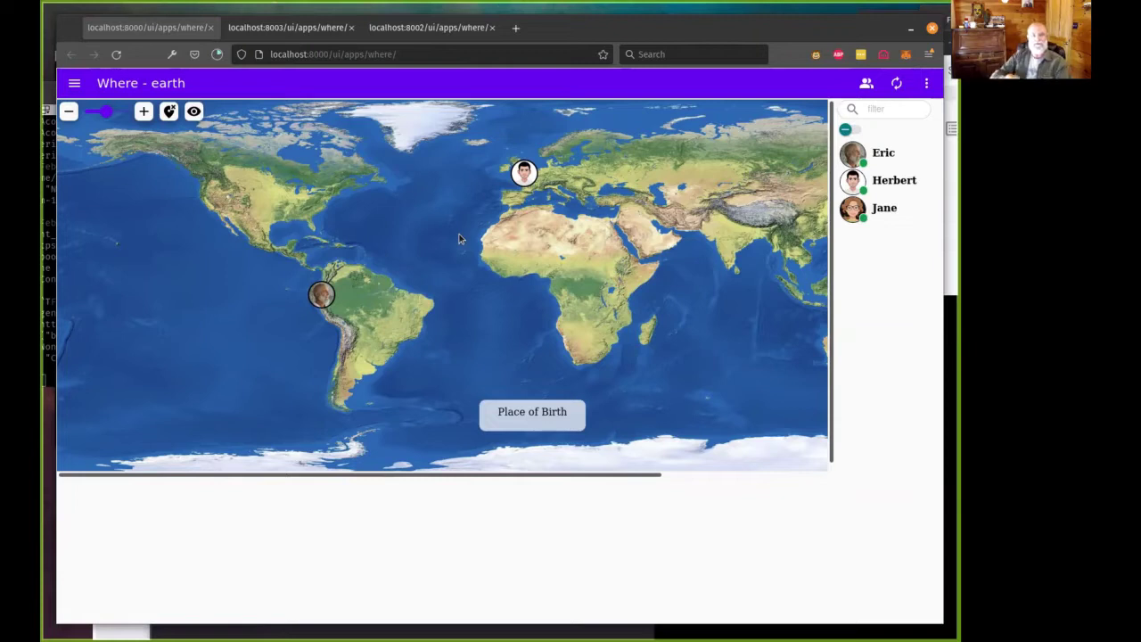
scroll(564, 305, "down", 2)
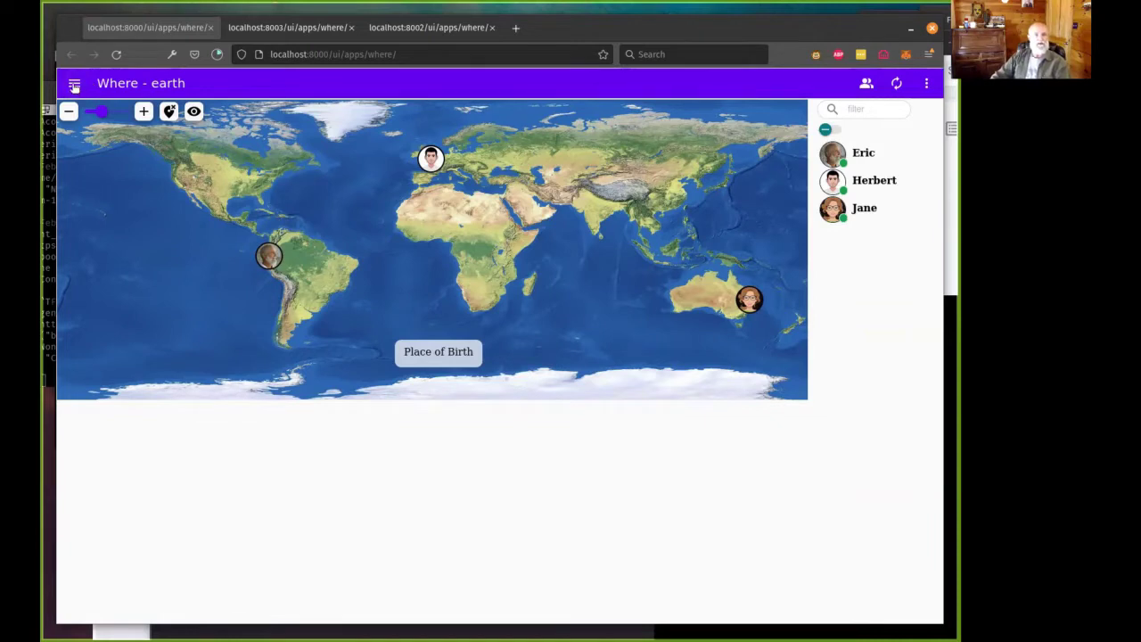
Open the Emotions space in the localhost:8000 session and place the participant's marker between Curious and Interested.
left_click(74, 84)
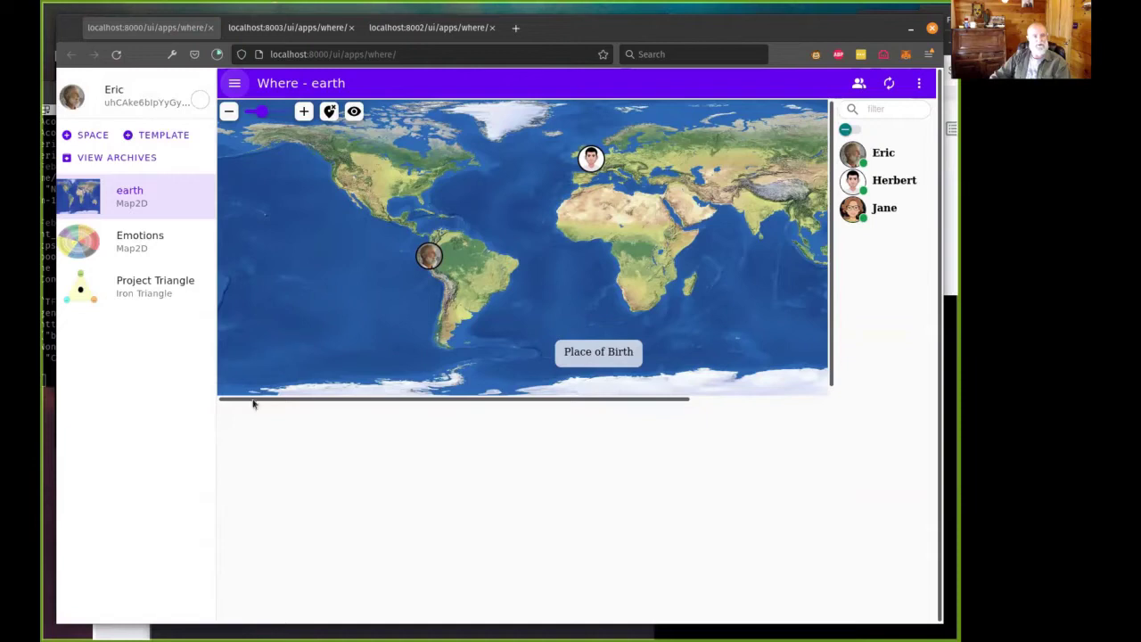
left_click(119, 241)
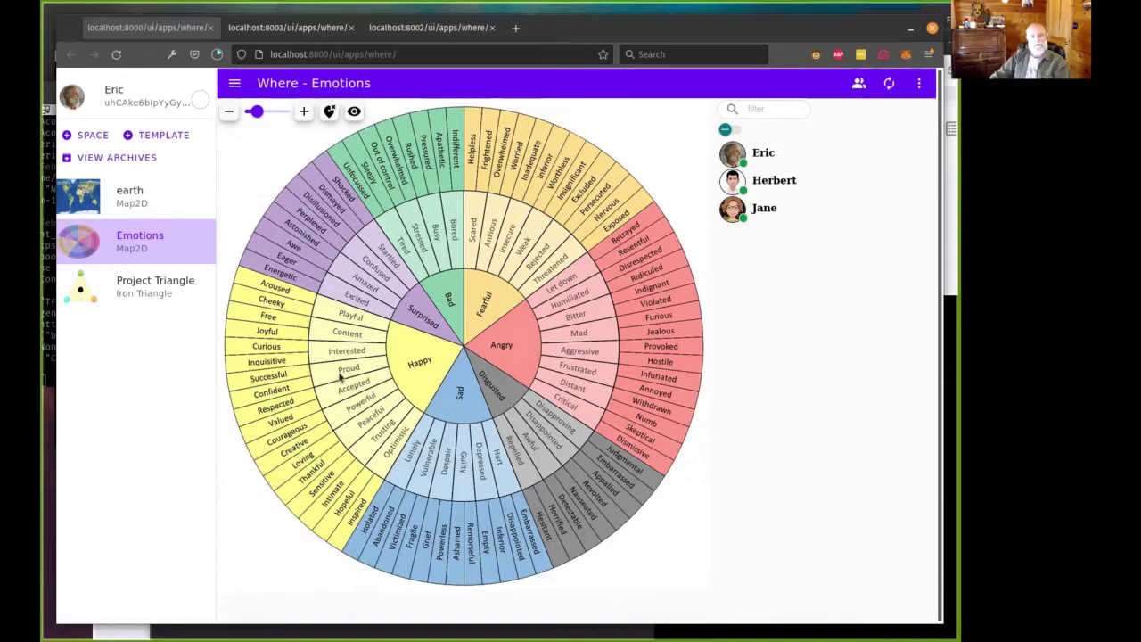
left_click(301, 349)
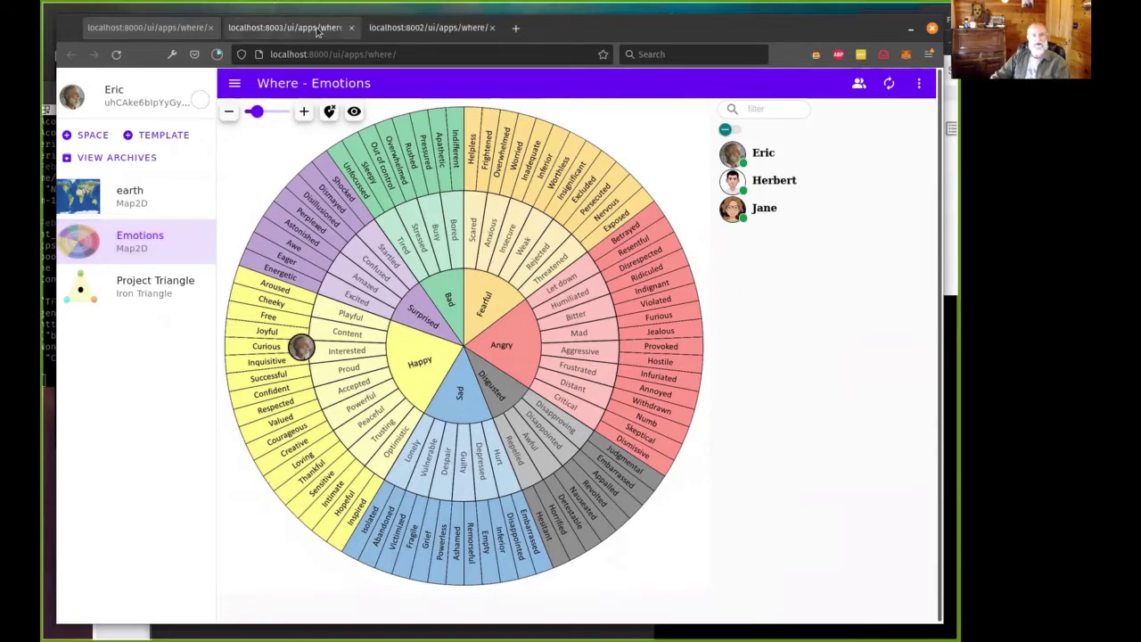
Open the Emotions space in the localhost:8003 session and place the participant's marker at the outer end of Let down.
left_click(318, 30)
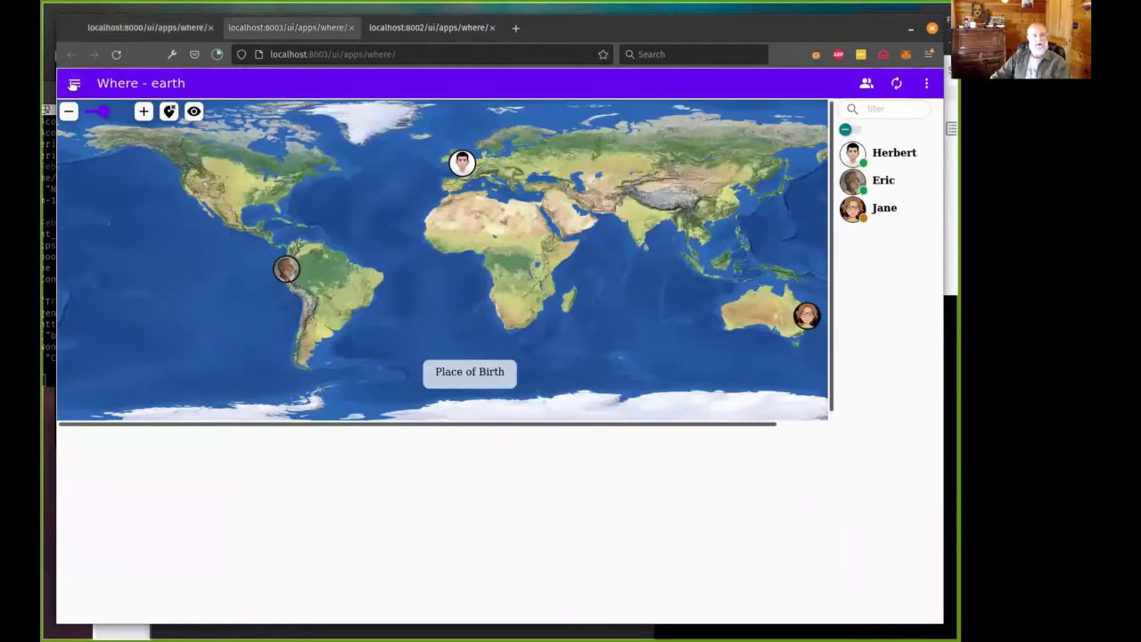
left_click(73, 85)
left_click(150, 233)
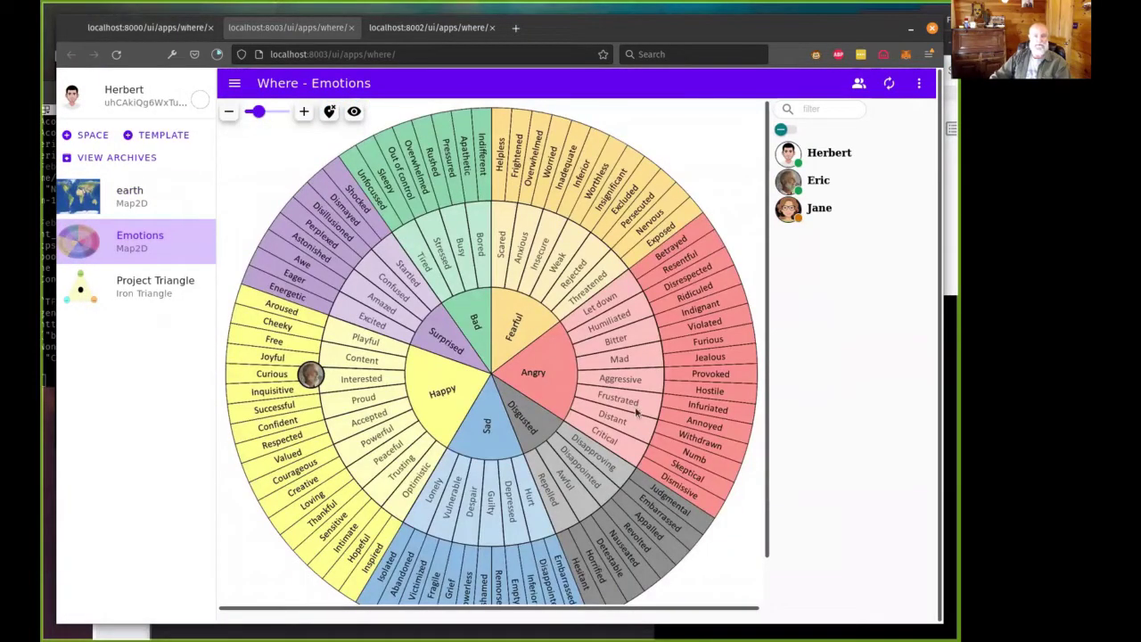
left_click(633, 297)
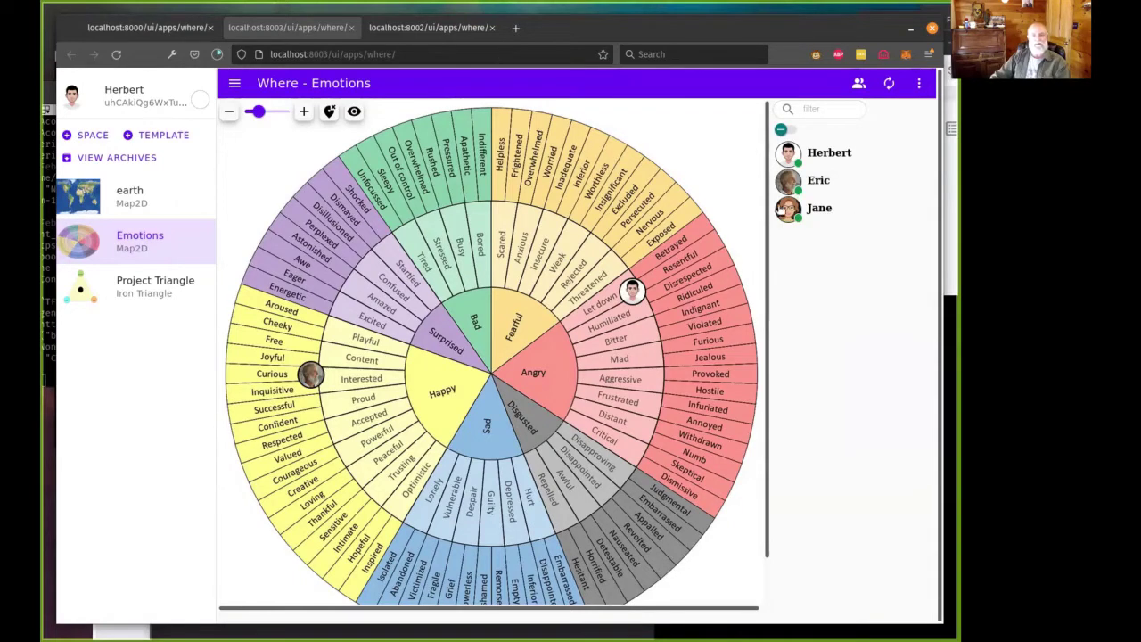
Open the Emotions space in the localhost:8002 session and place the participant's marker between Energetic and Amazed.
key("ctrl+Tab")
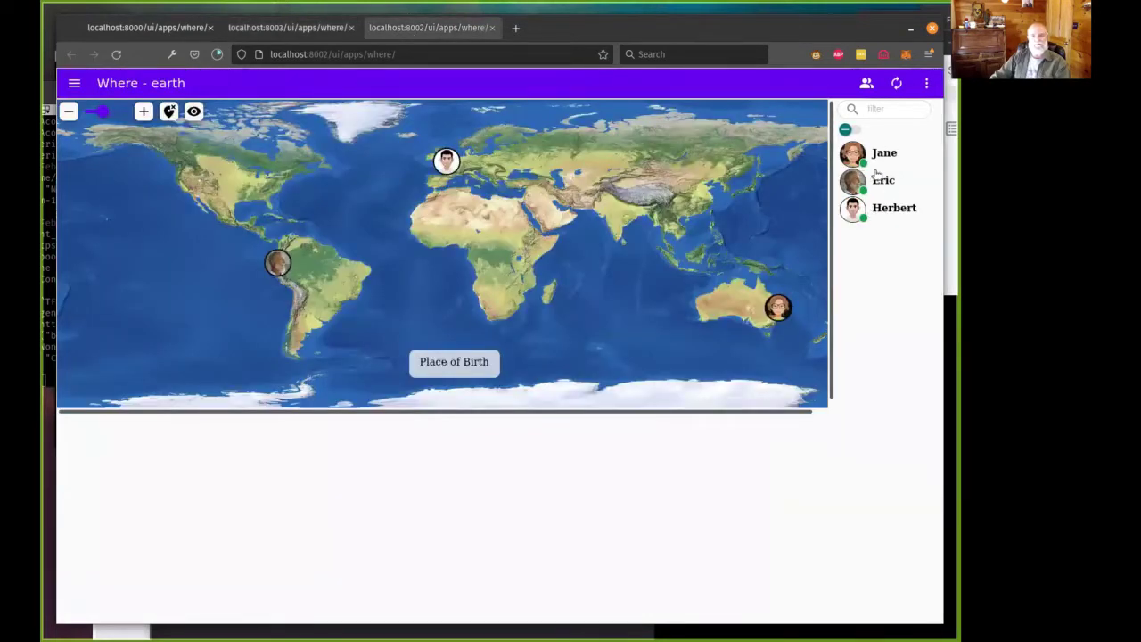
left_click(74, 83)
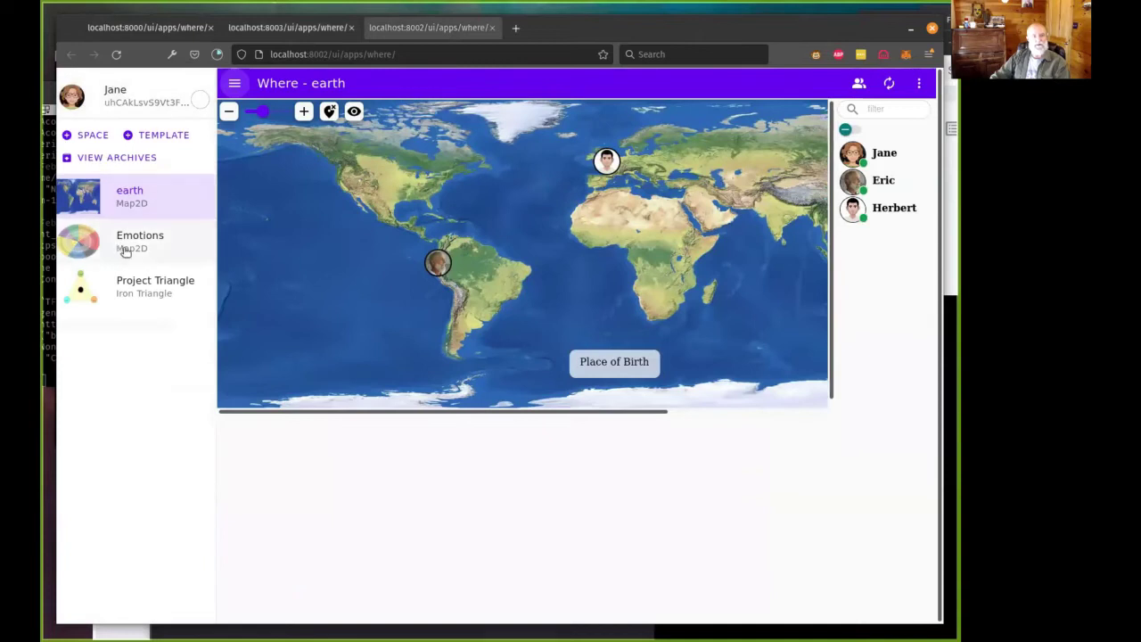
left_click(126, 253)
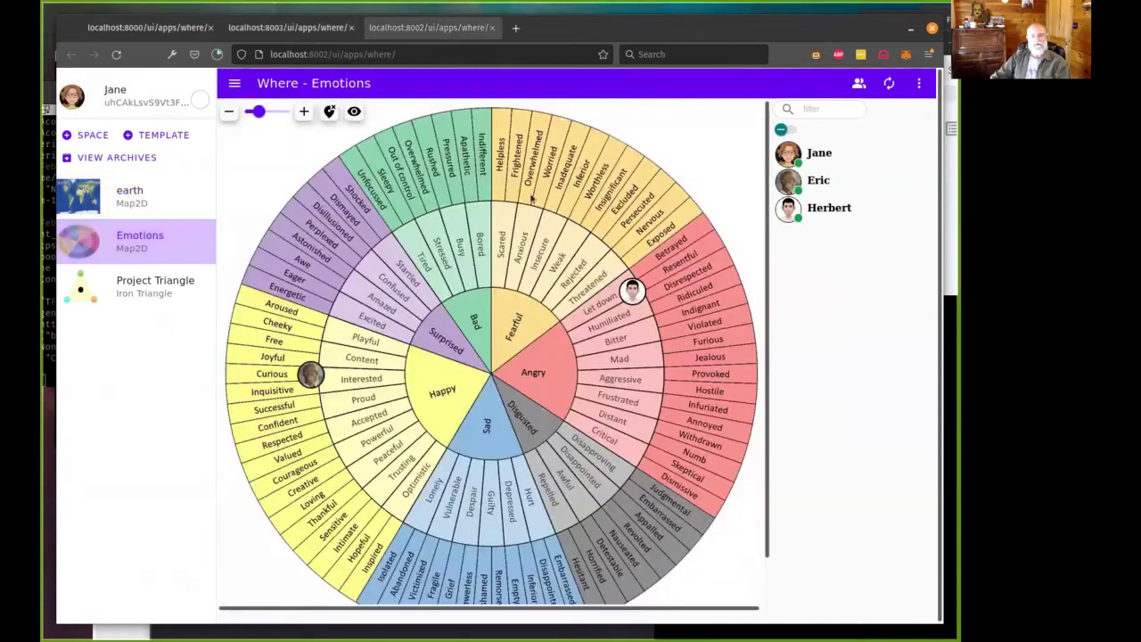
left_click(339, 297)
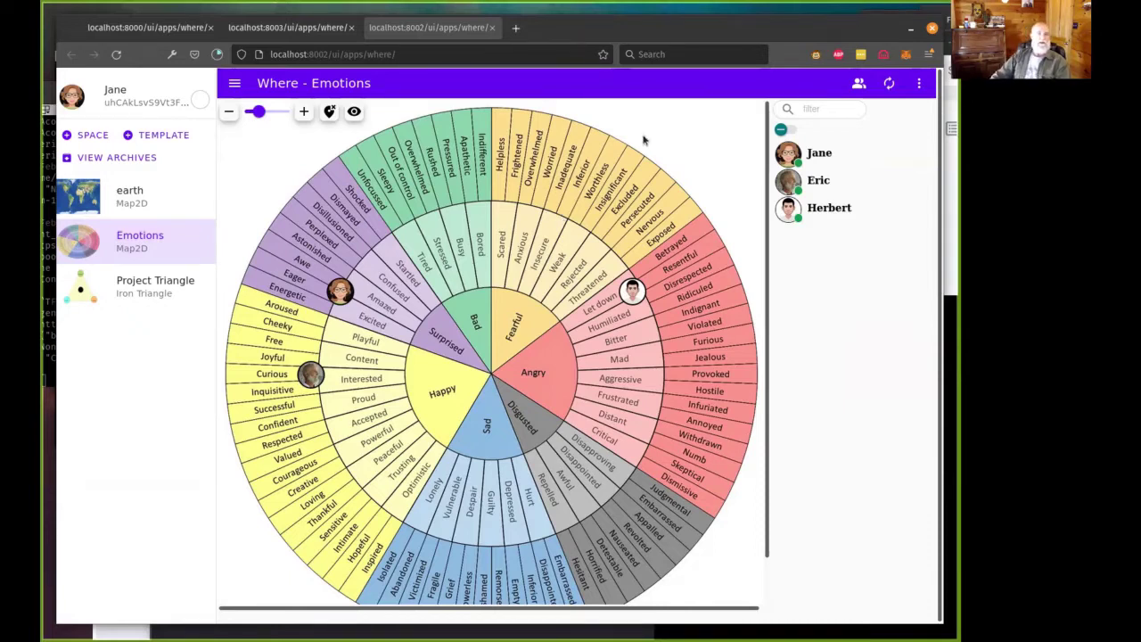
In the localhost:8000 session's Project Triangle space, add a location above Time tagged "you can allways itterate".
left_click(147, 27)
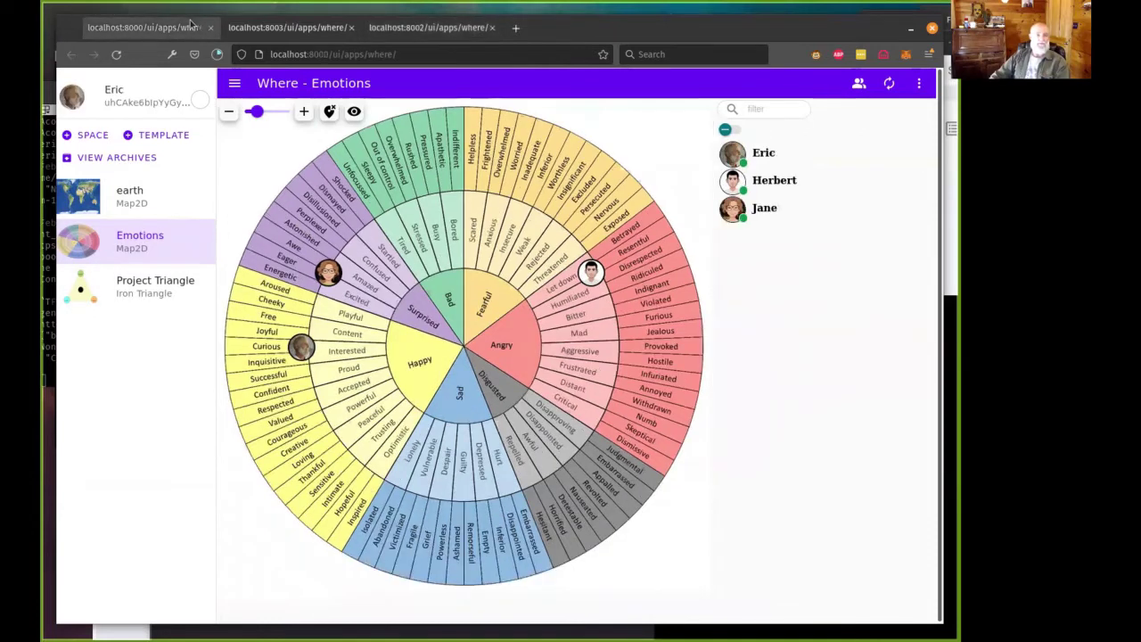
left_click(140, 289)
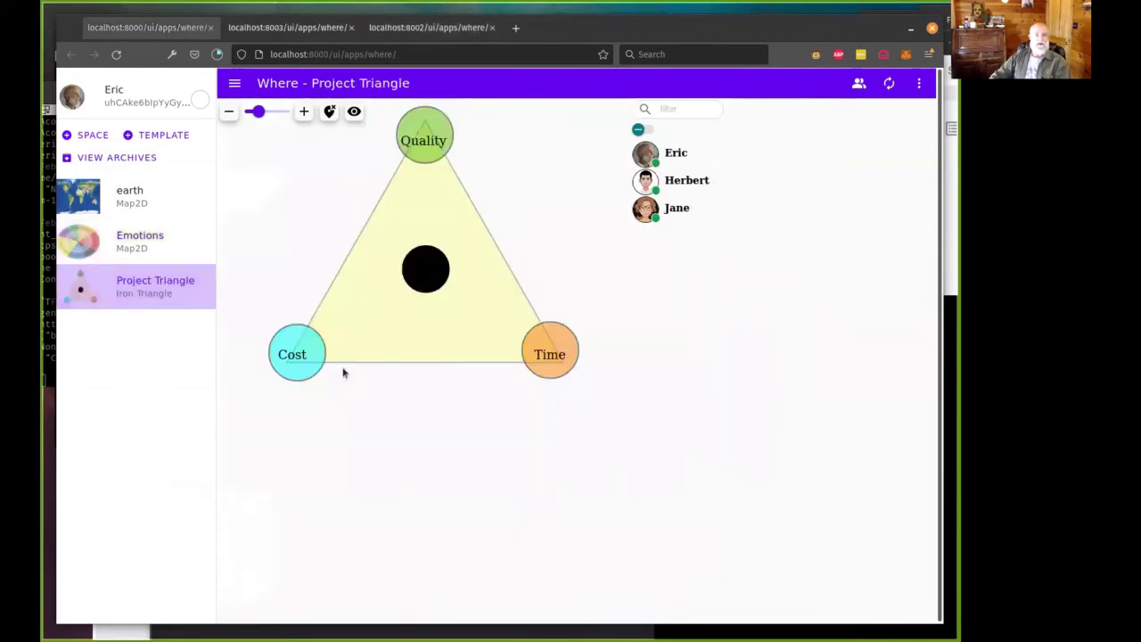
double_click(496, 283)
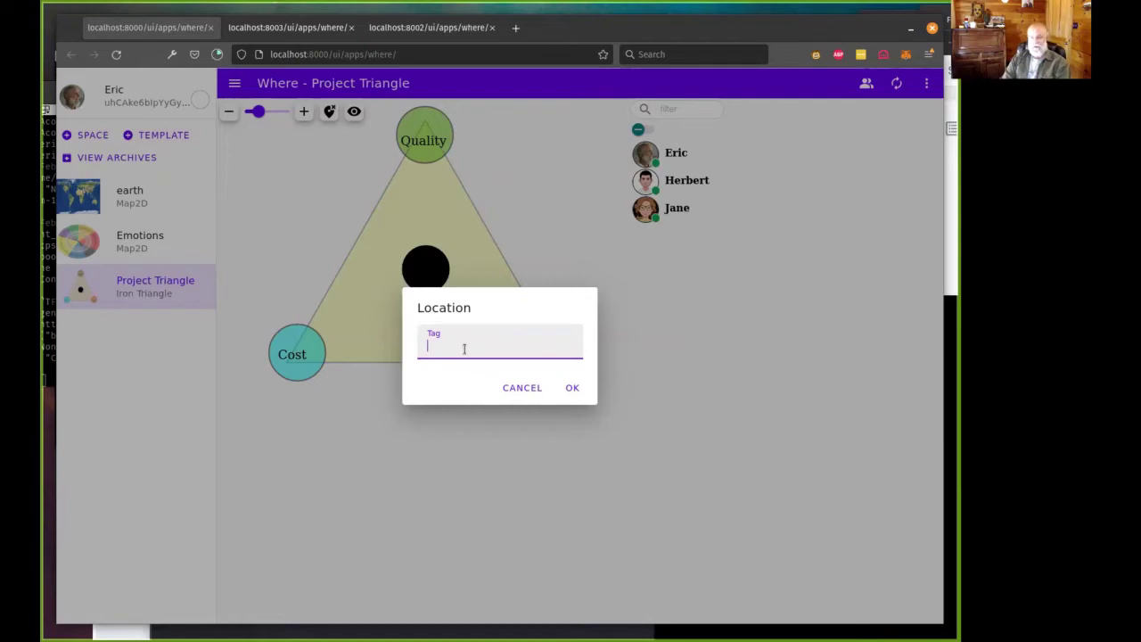
type("you can allways itterat")
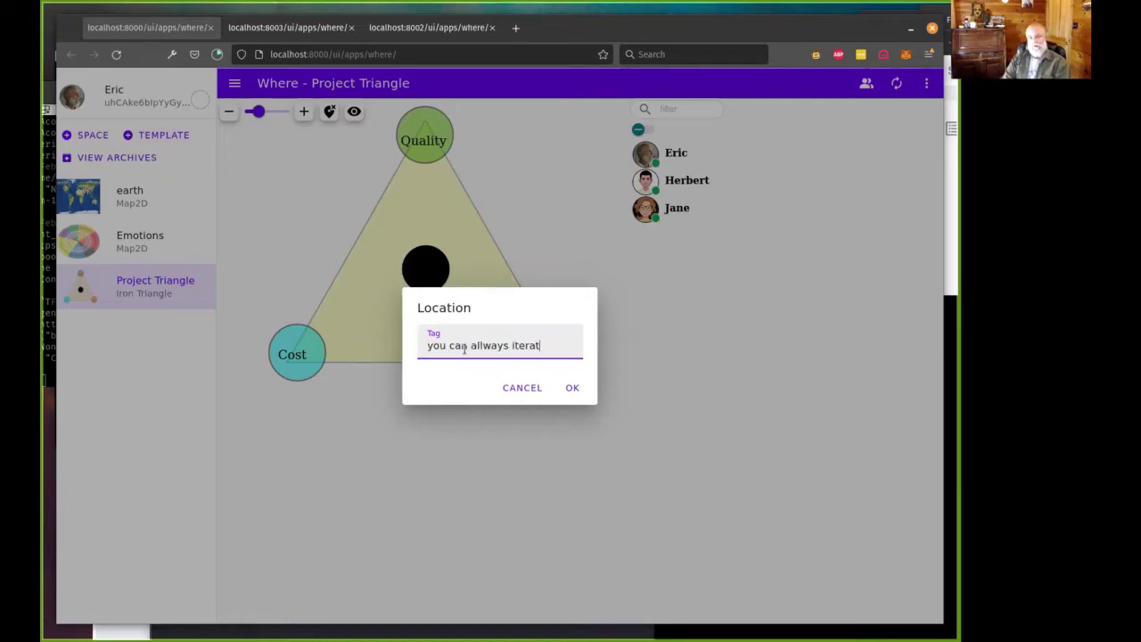
type("e")
key("Left")
key("Left")
key("Left")
key("Left")
key("Left")
type("t")
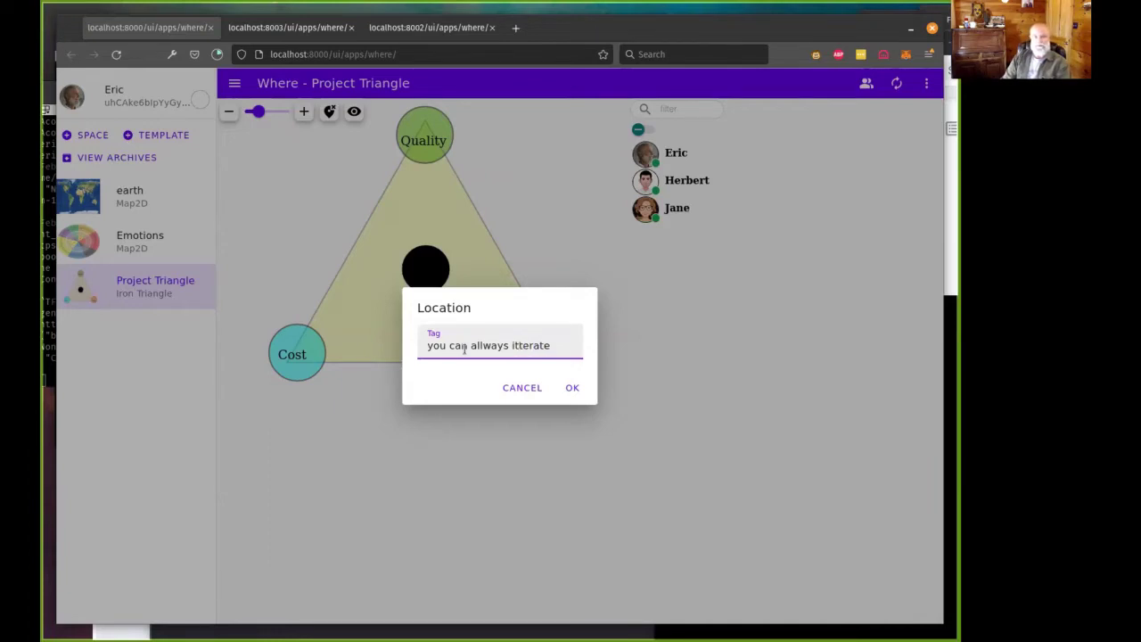
left_click(578, 388)
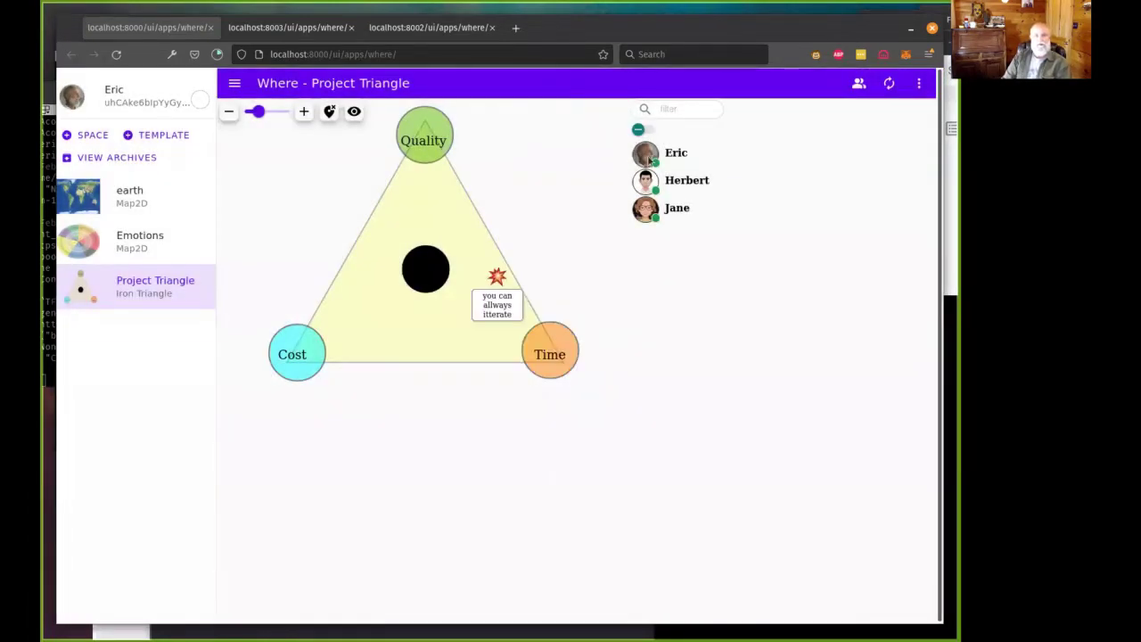
In the localhost:8003 session's Project Triangle space, add a location beside Cost tagged "limmited budget".
left_click(276, 28)
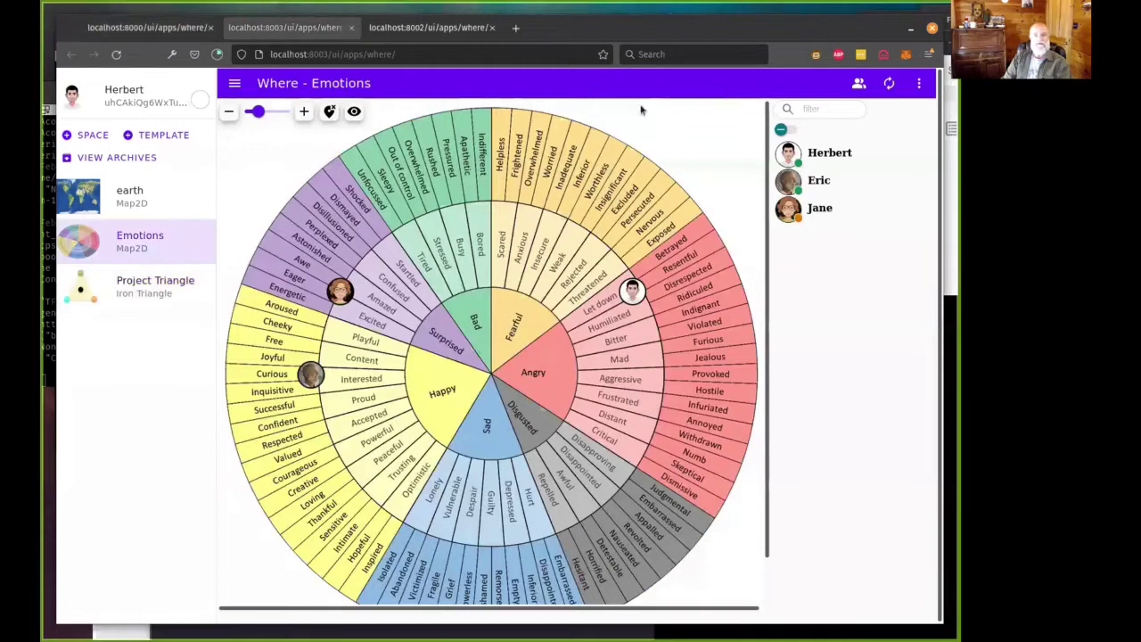
left_click(154, 287)
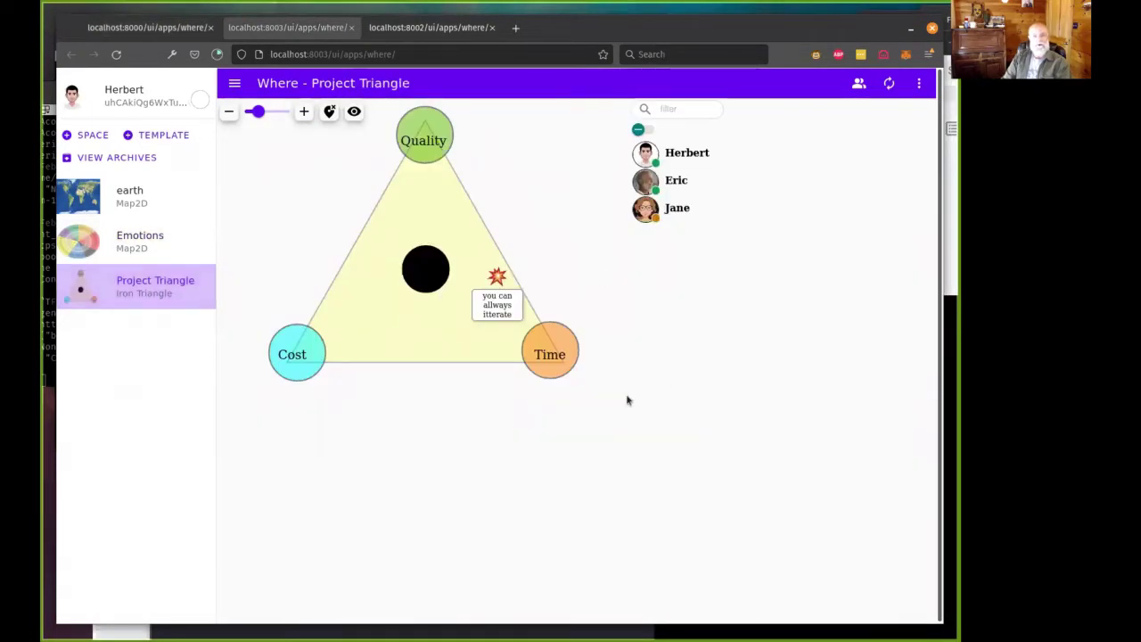
double_click(338, 332)
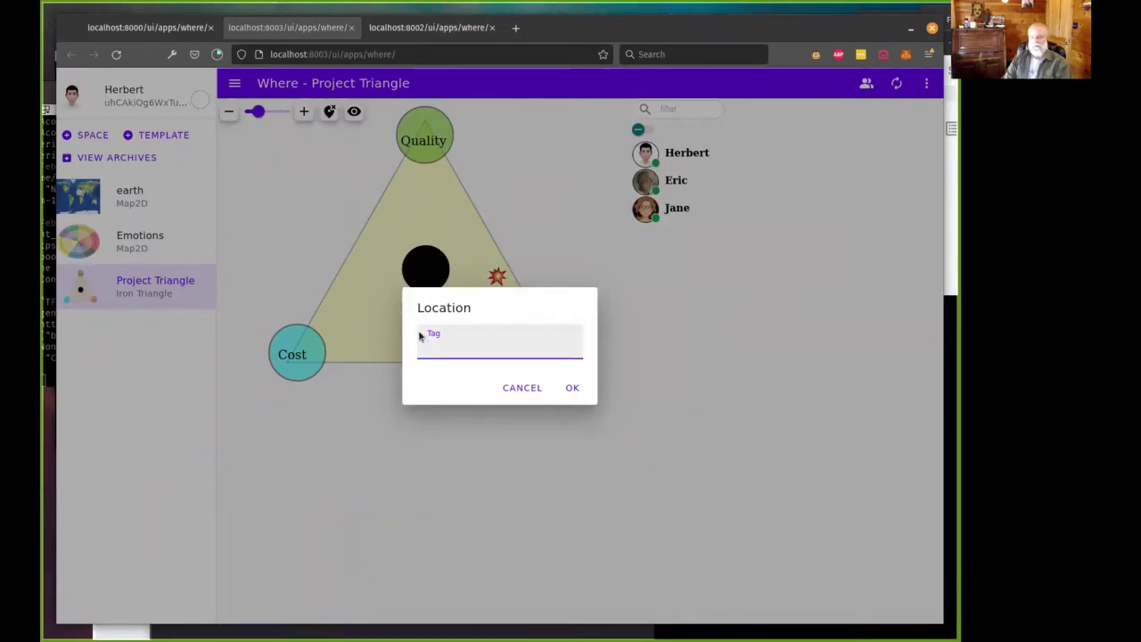
type("limmited budget")
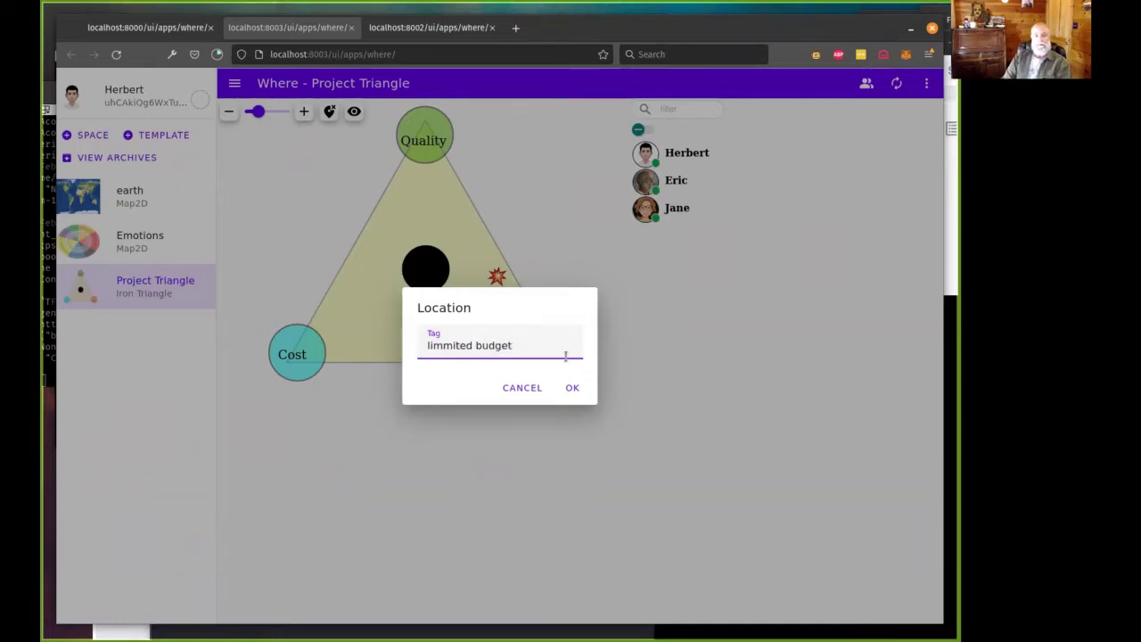
left_click(570, 390)
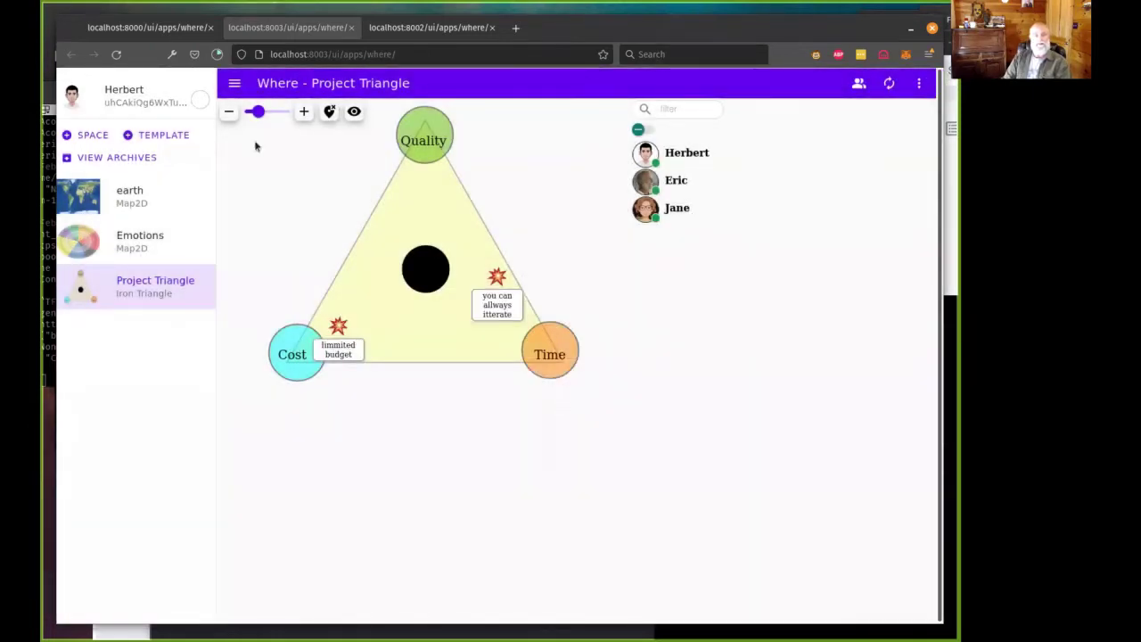
In the localhost:8002 session's Project Triangle space, add a location below Quality tagged "why would you do it otherwise!".
left_click(404, 32)
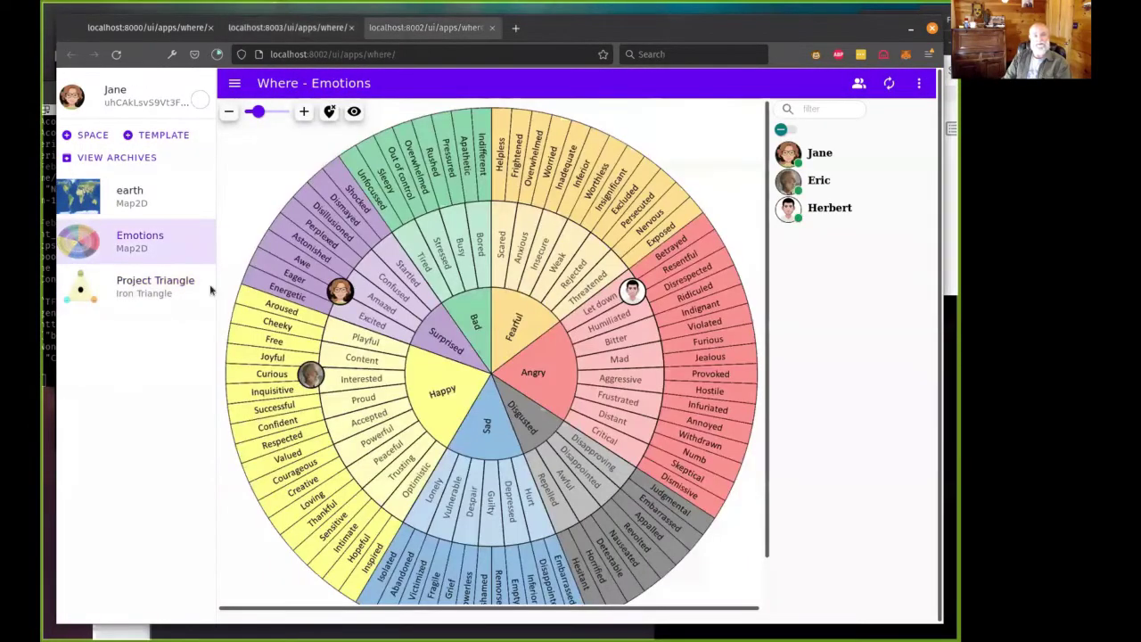
left_click(143, 295)
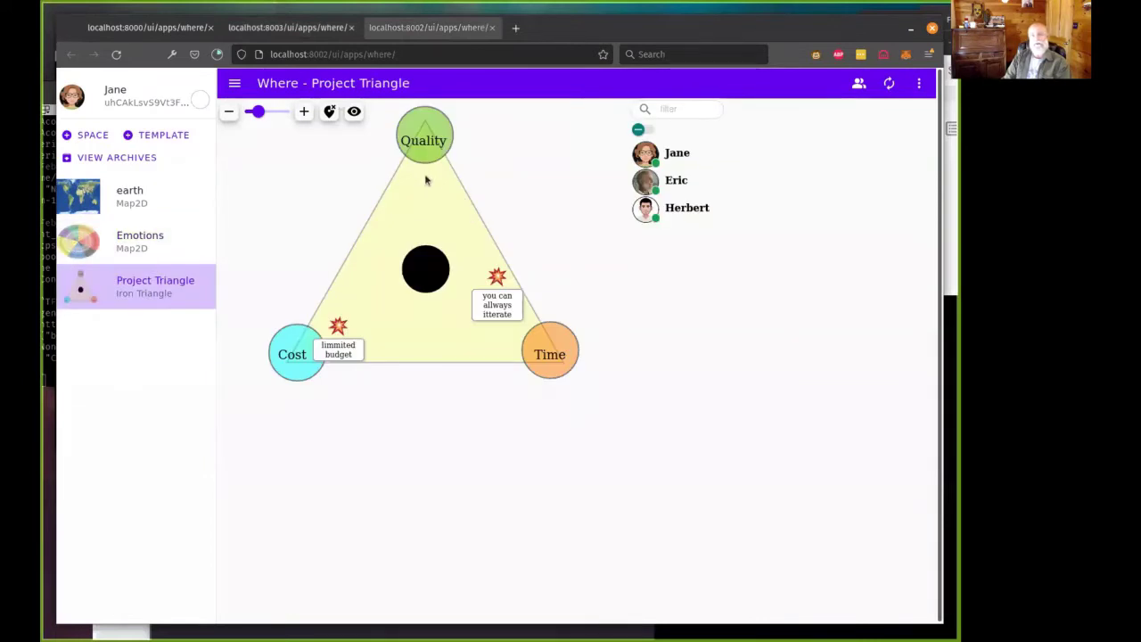
double_click(425, 178)
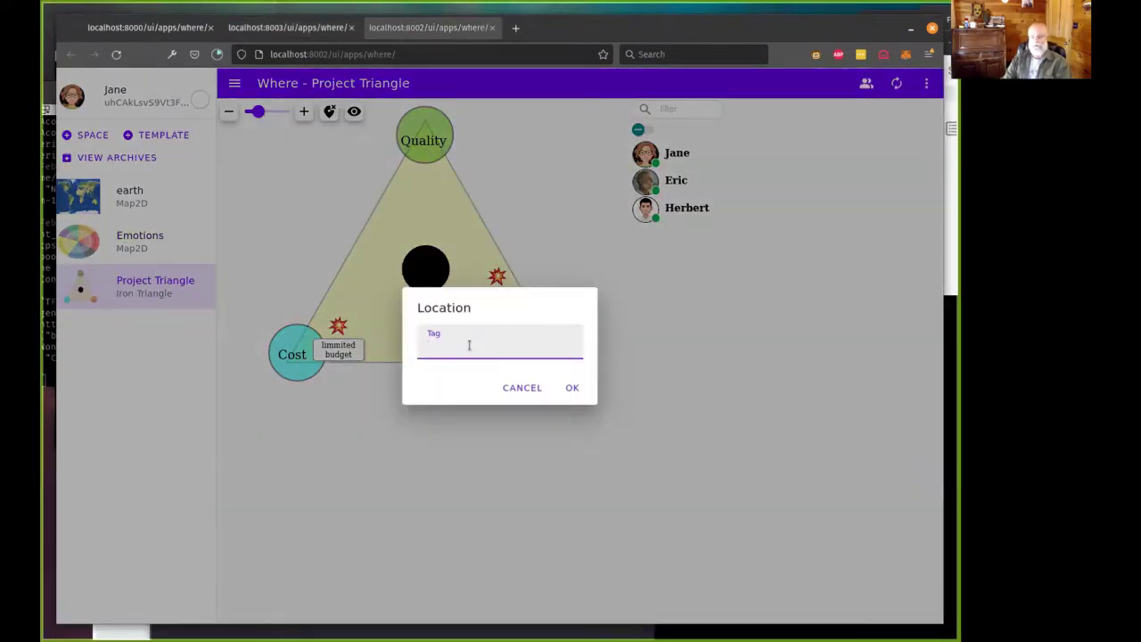
type("would you do ")
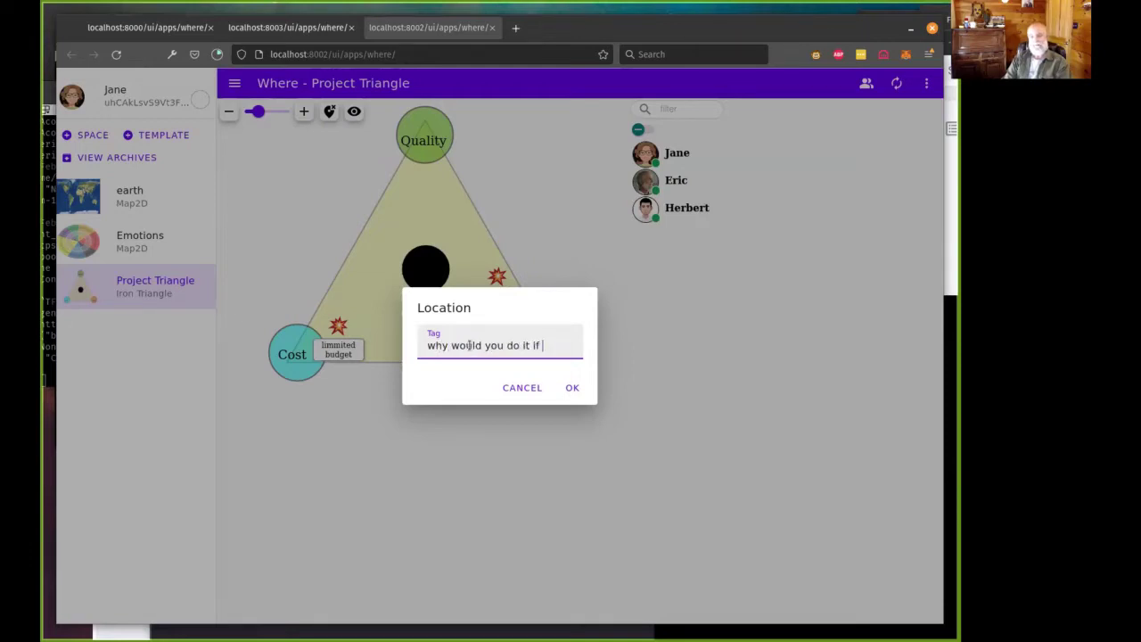
type("it otherwise!")
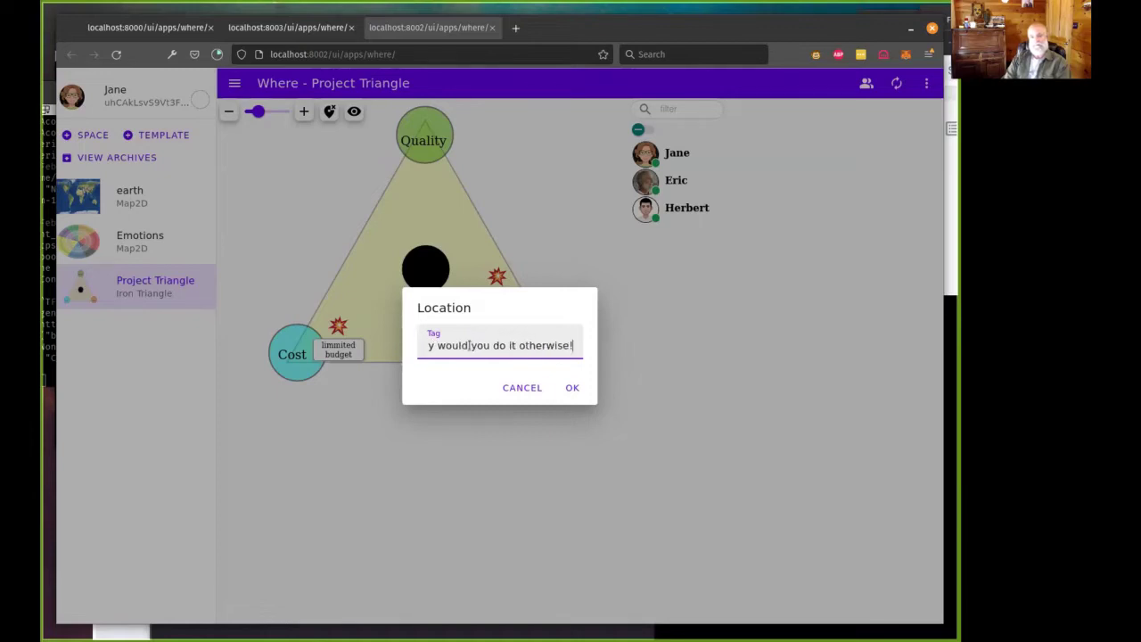
key("Return")
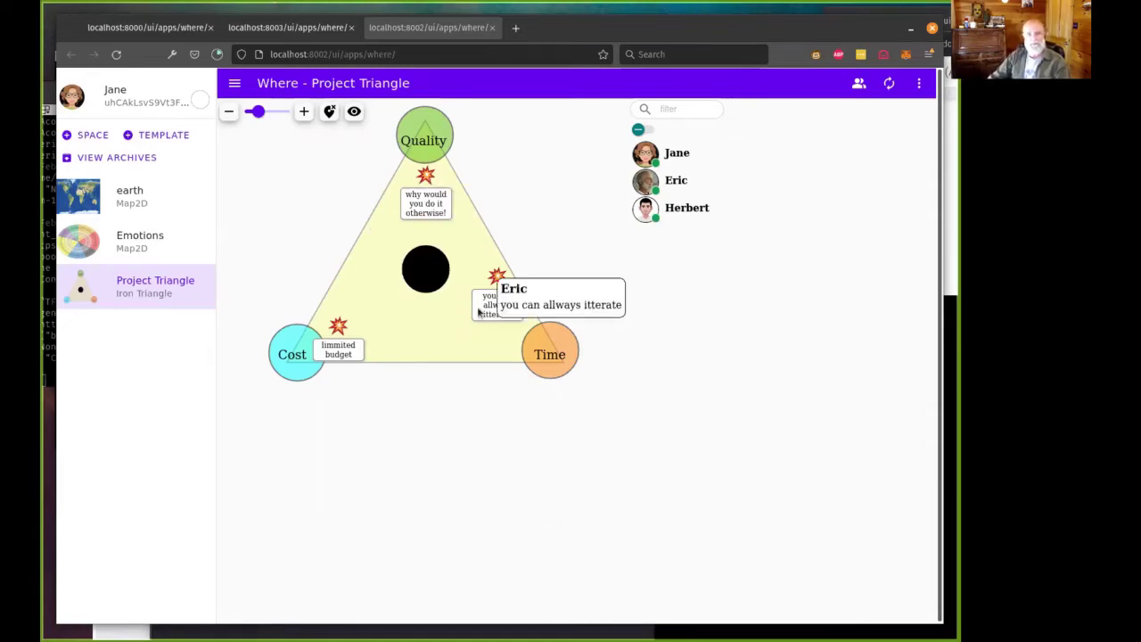
Search the web in a new browser tab for "matrix of good and evil" and show the image results.
left_click(516, 27)
left_click(408, 54)
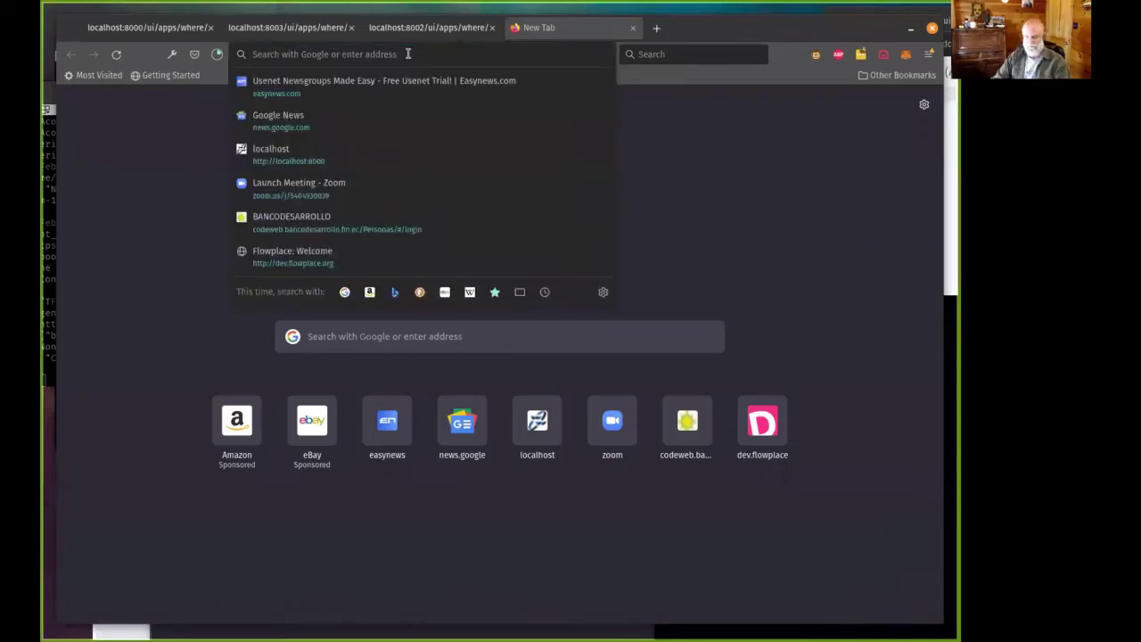
type("matri")
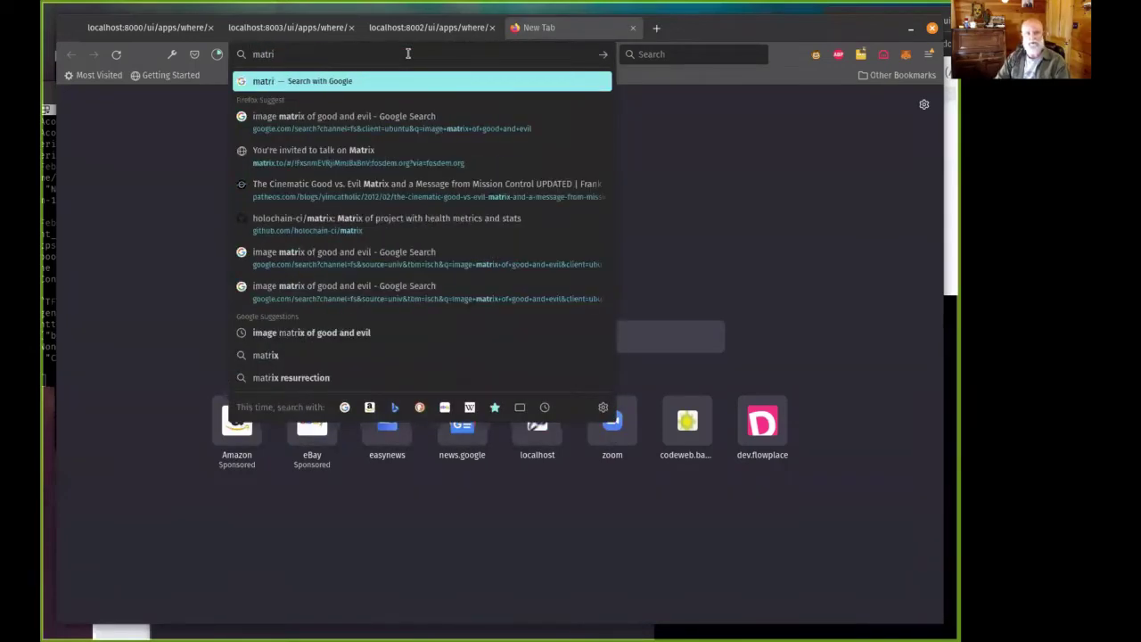
type("x of good and evil")
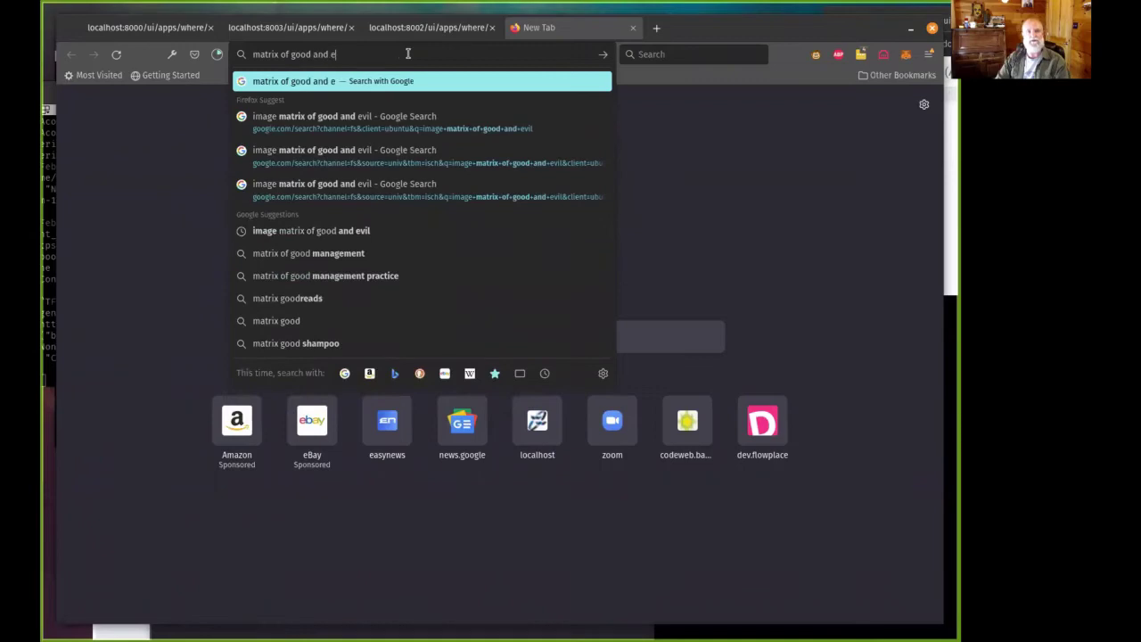
key("Return")
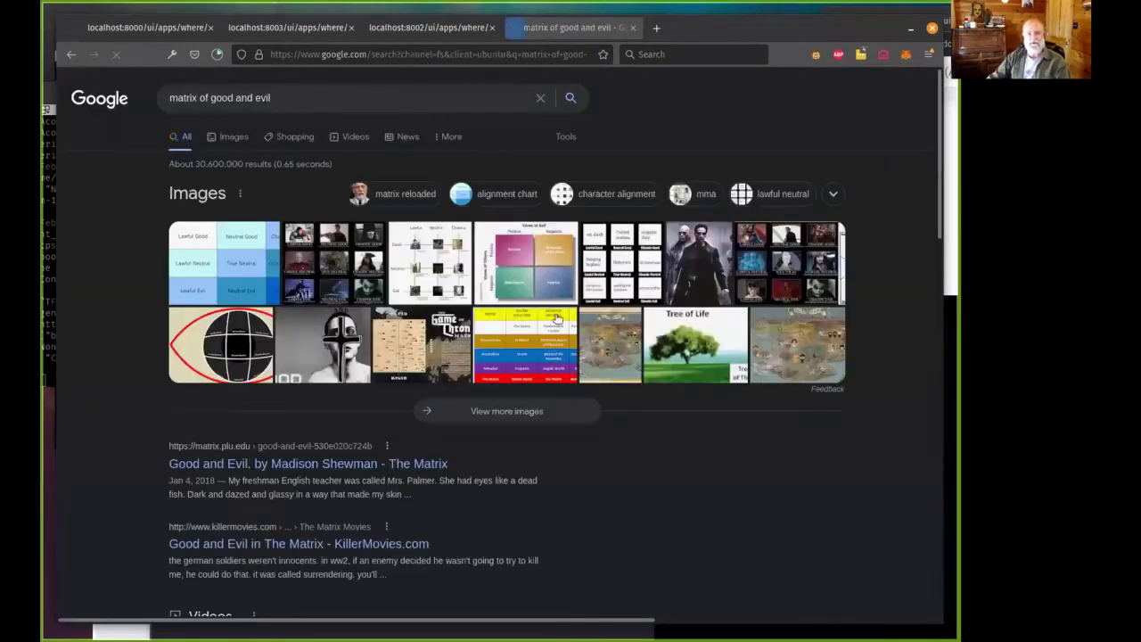
left_click(538, 411)
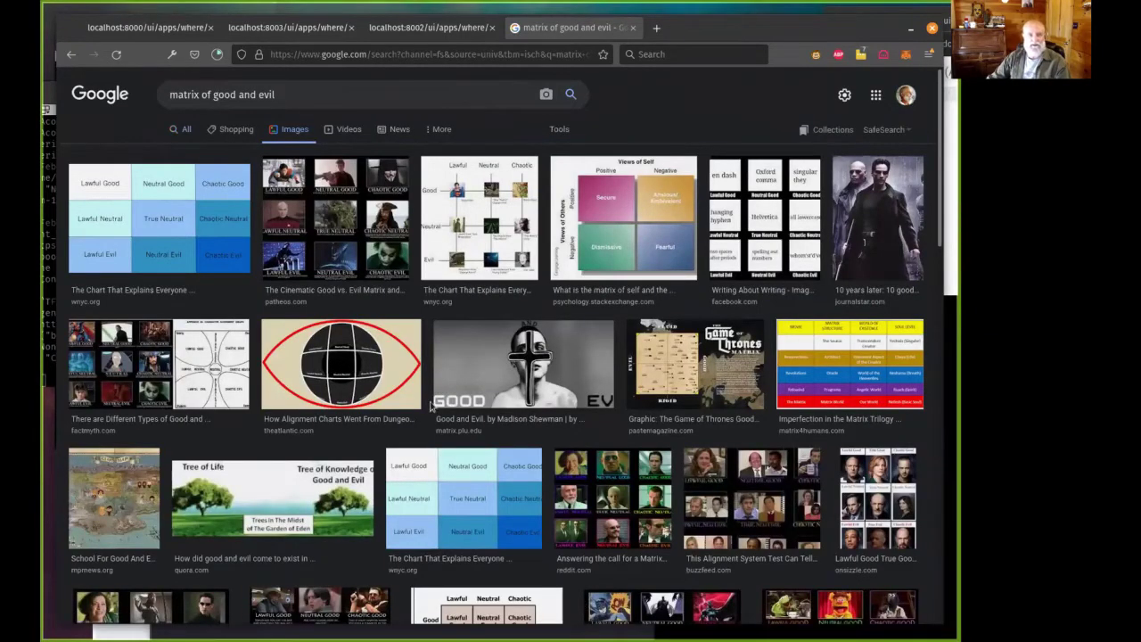
Open the Cinematic Good vs. Evil Matrix image from patheos.com and copy its image address.
left_click(343, 222)
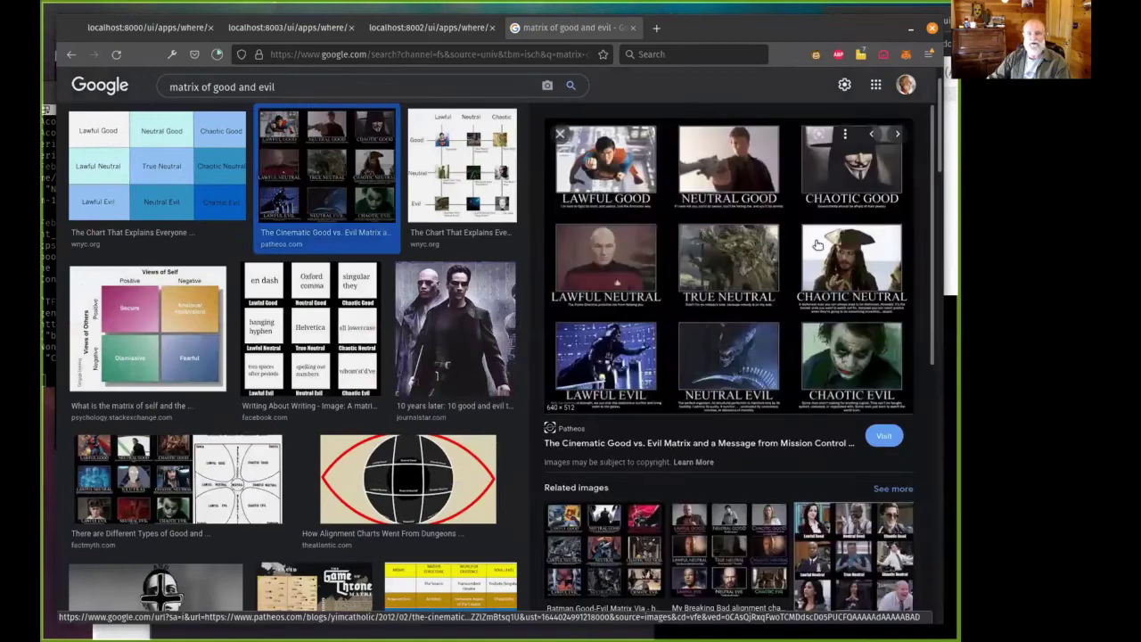
right_click(756, 260)
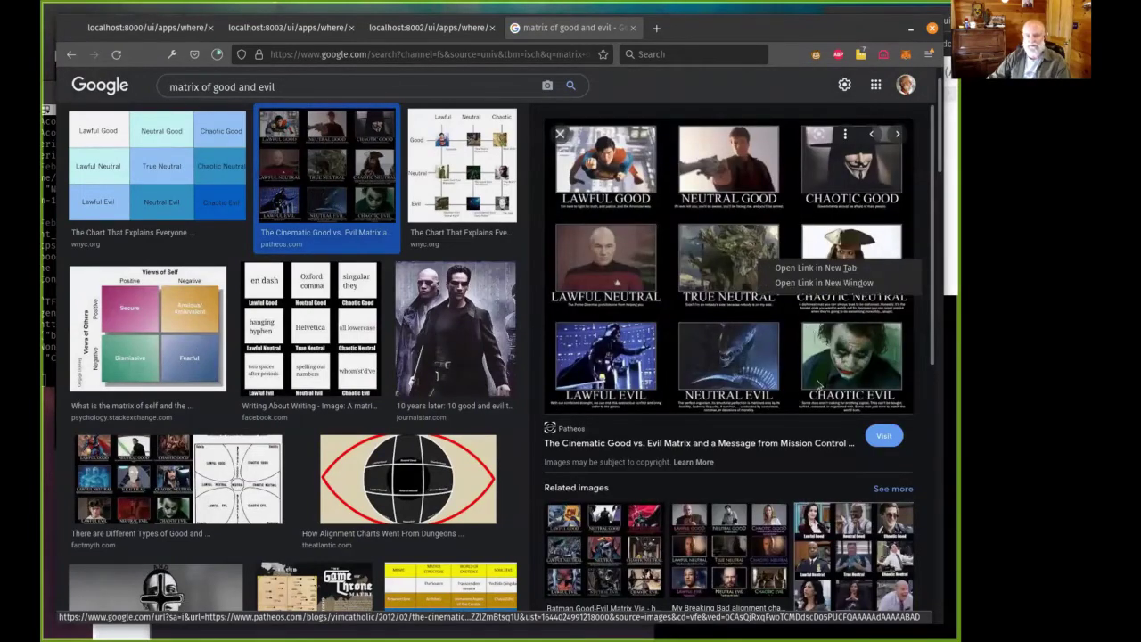
key("Escape")
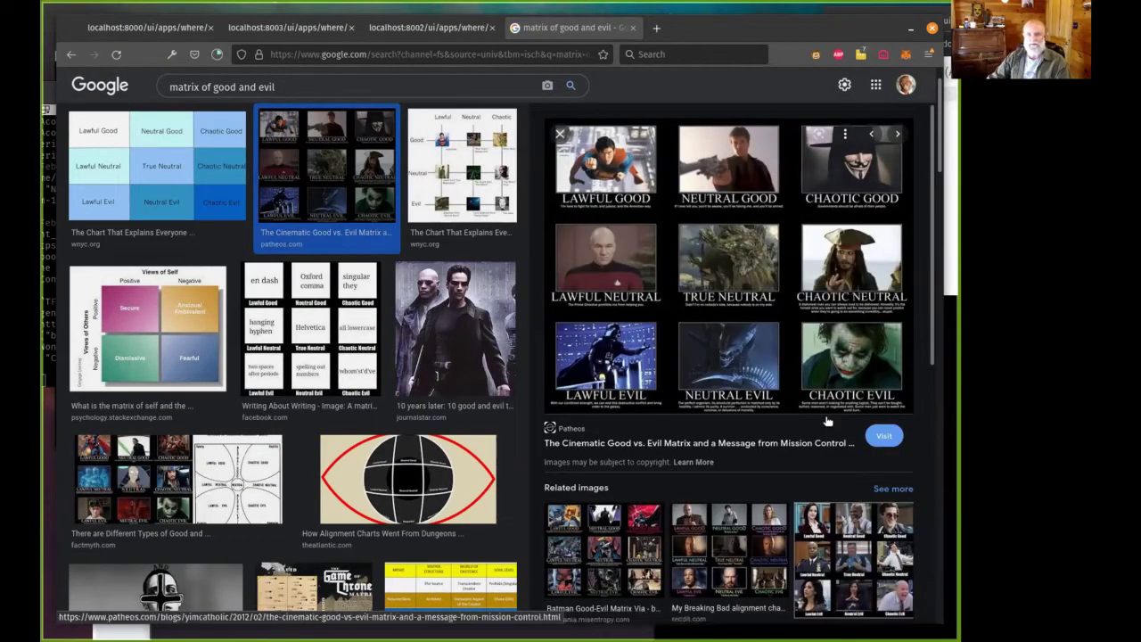
In the localhost:8000 session, start a new space named "DnD aligment matrix".
left_click(181, 29)
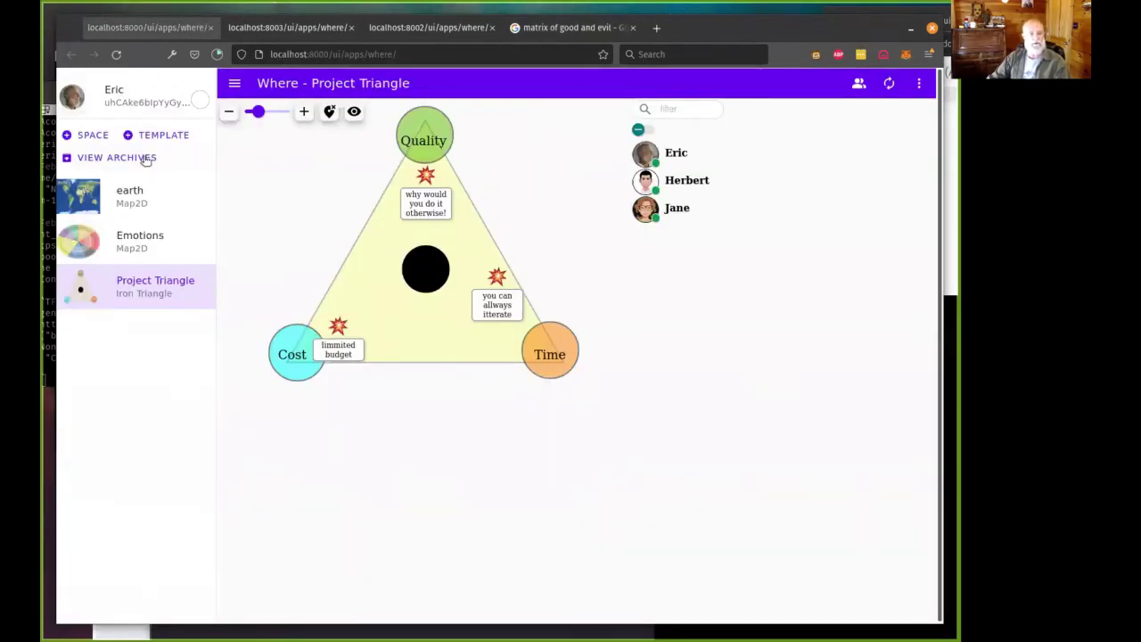
left_click(94, 136)
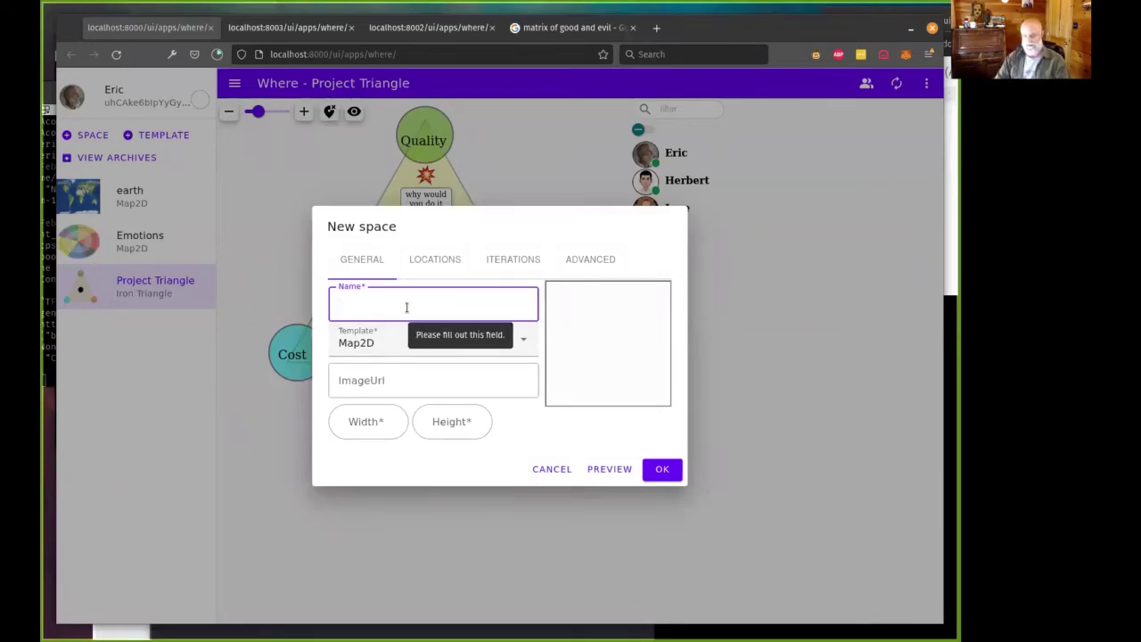
type("DnD")
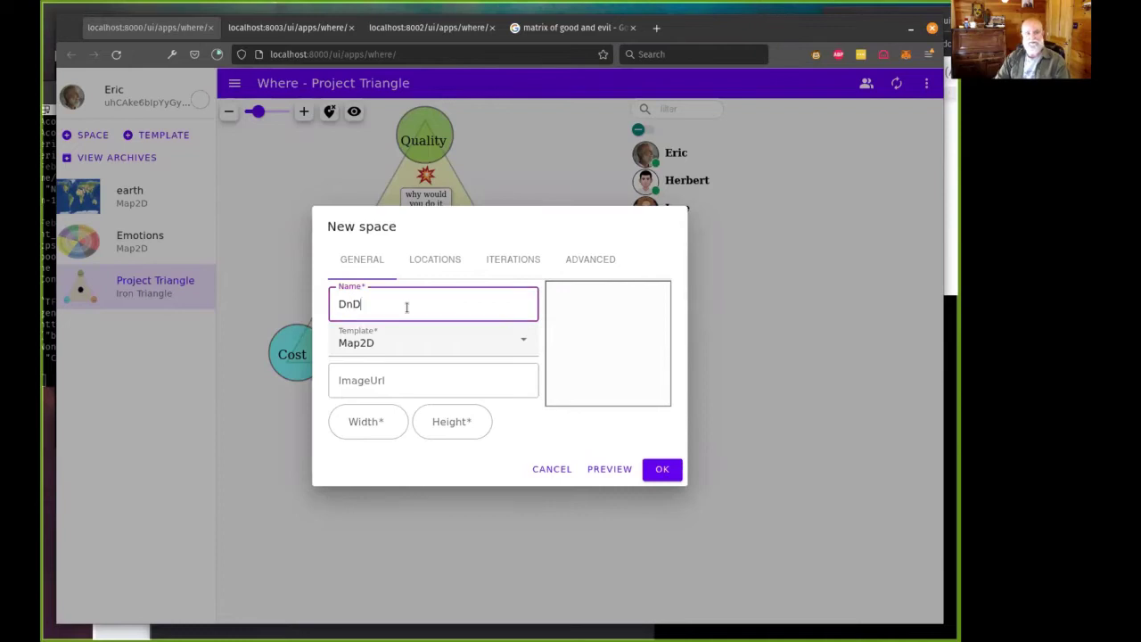
type(" m")
key("BackSpace")
type("aligment matrix")
Paste the copied Good_Evil_Matrix.jpeg address as the new space's image URL and preview the image.
left_click(437, 382)
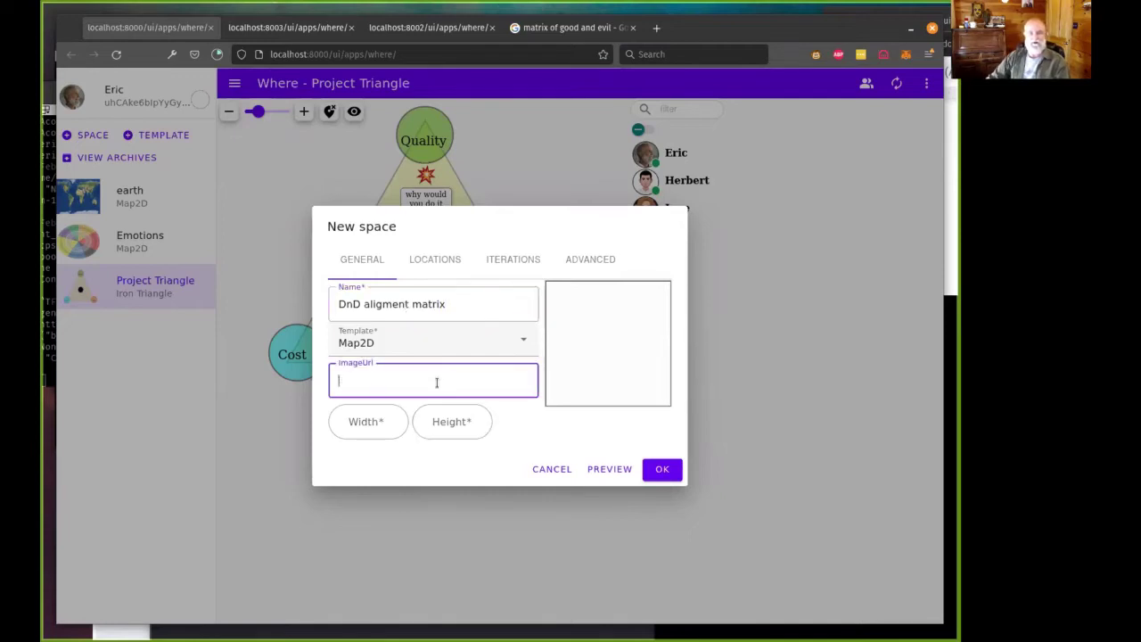
key("ctrl+v")
left_click(609, 468)
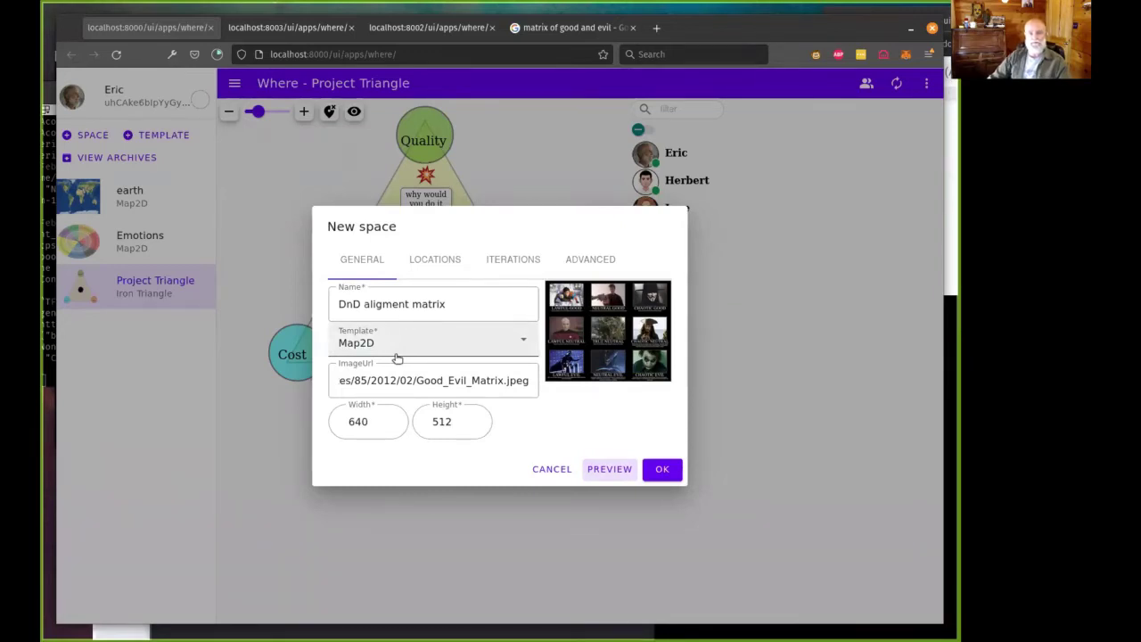
Enable marker tagging for the new space's avatar markers, leave tags off the surface, and create the space.
left_click(435, 260)
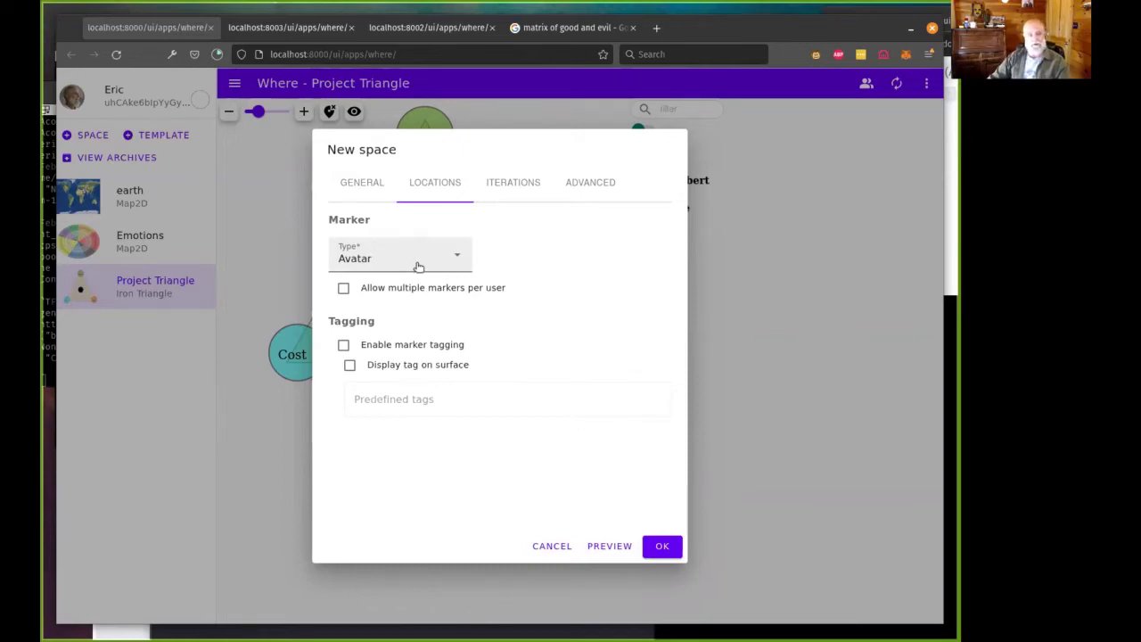
left_click(389, 346)
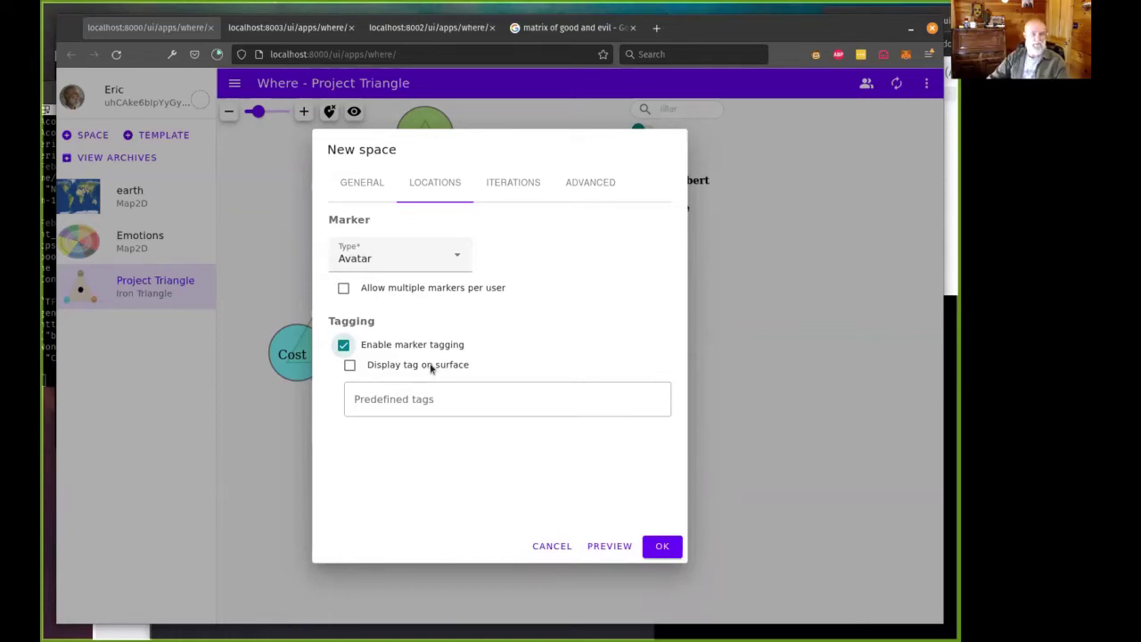
left_click(431, 368)
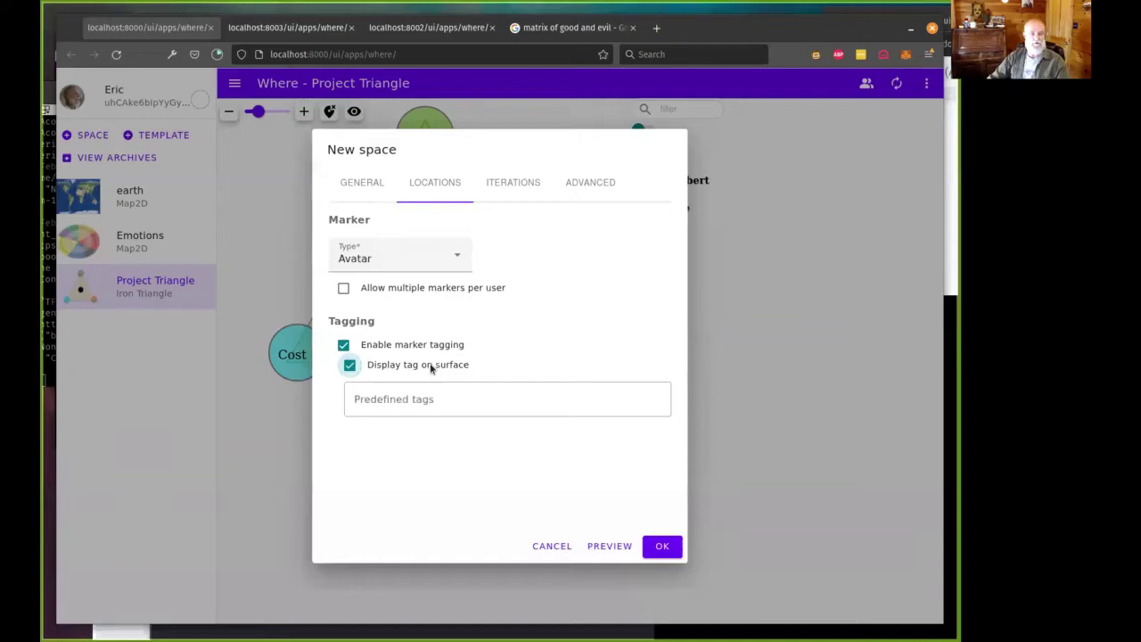
left_click(431, 369)
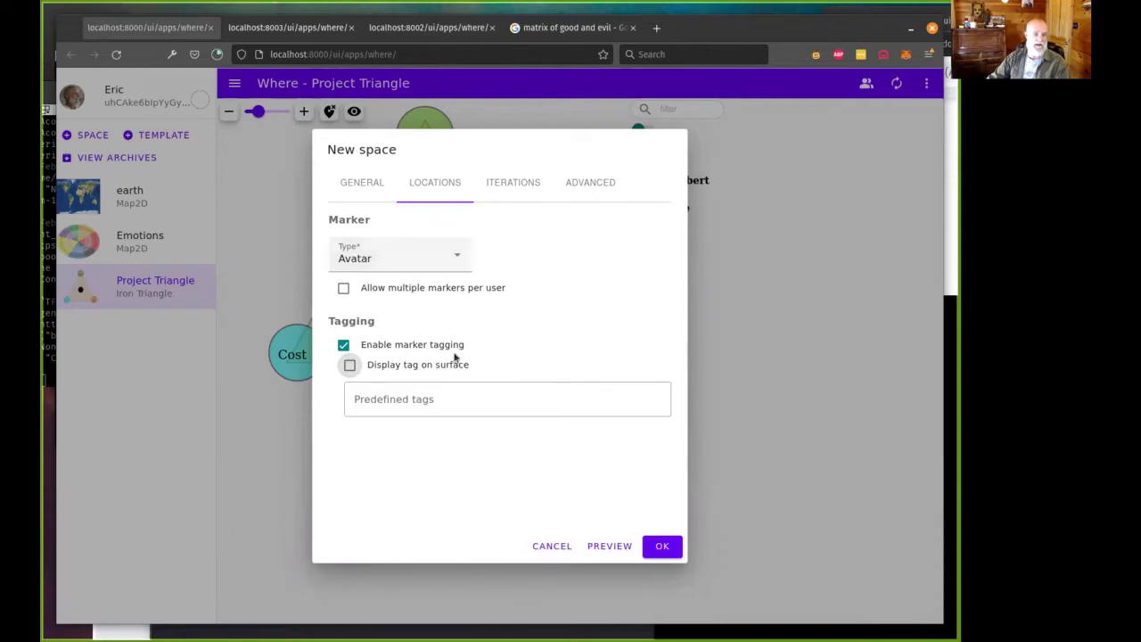
left_click(675, 556)
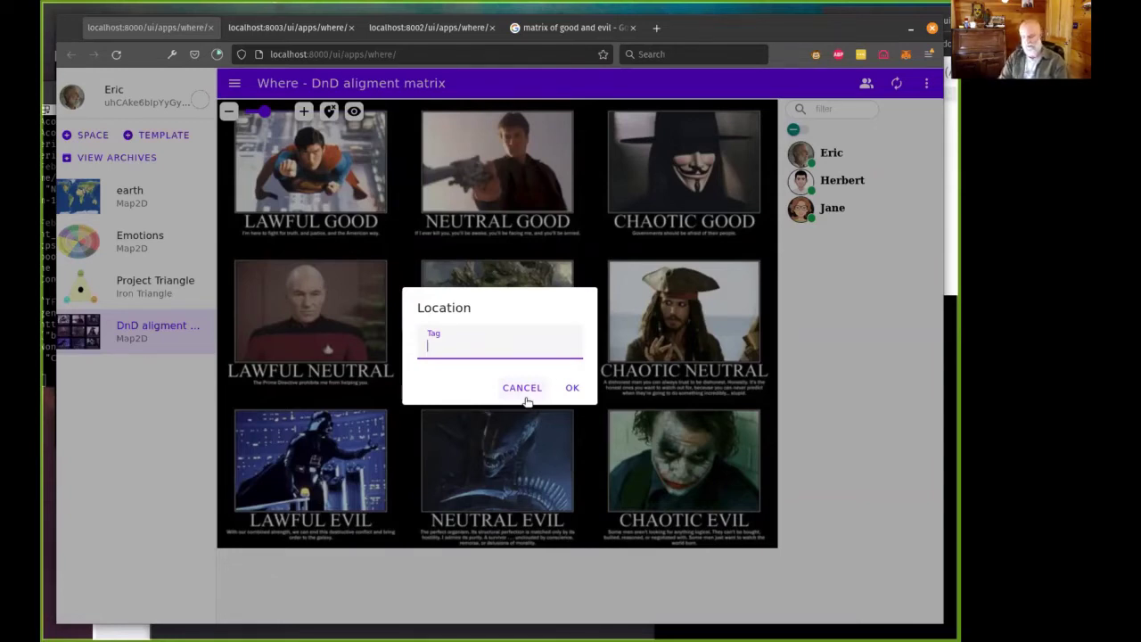
Place the participant's marker on True Neutral in the new matrix space with the tag "At work".
type("At work")
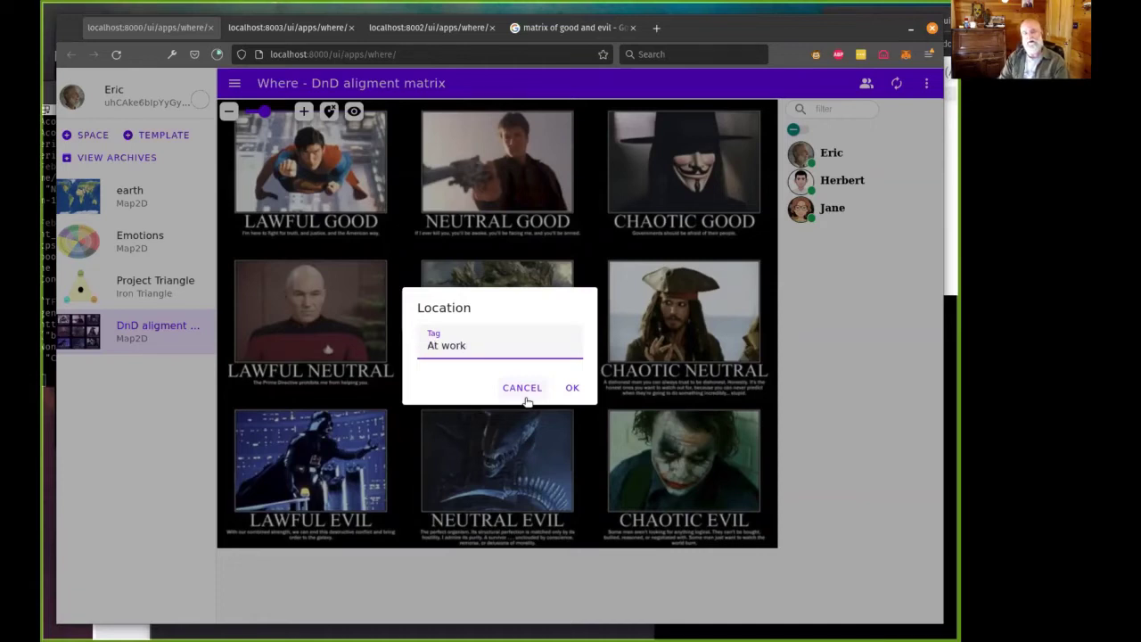
left_click(573, 387)
left_click(498, 319)
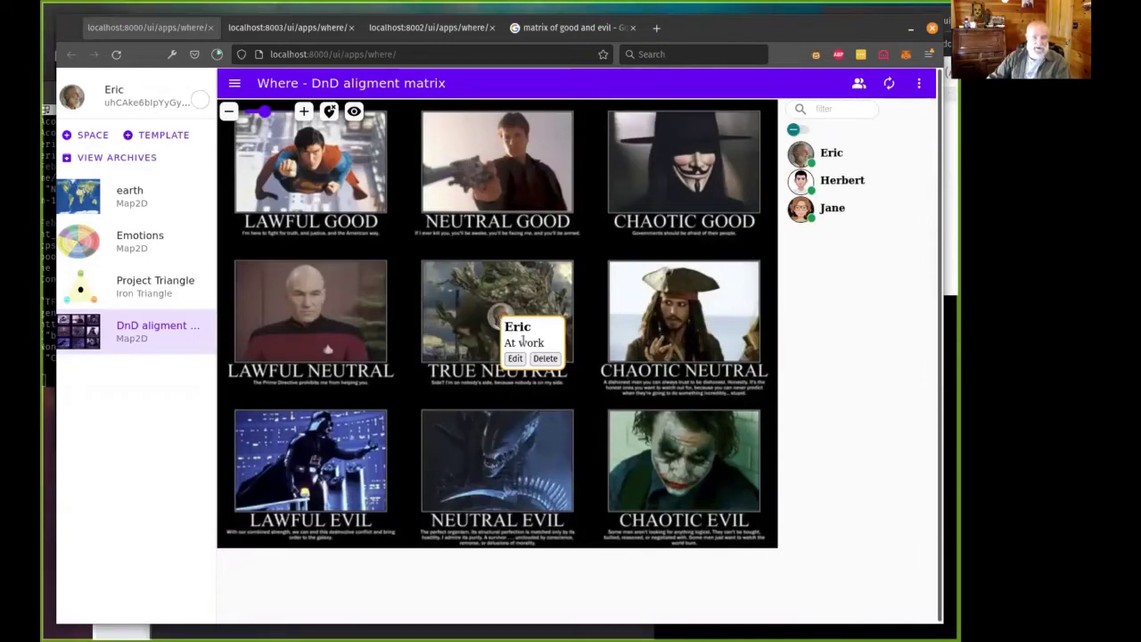
Refresh the spaces in the localhost:8003 session and open the DnD aligment matrix space.
left_click(294, 27)
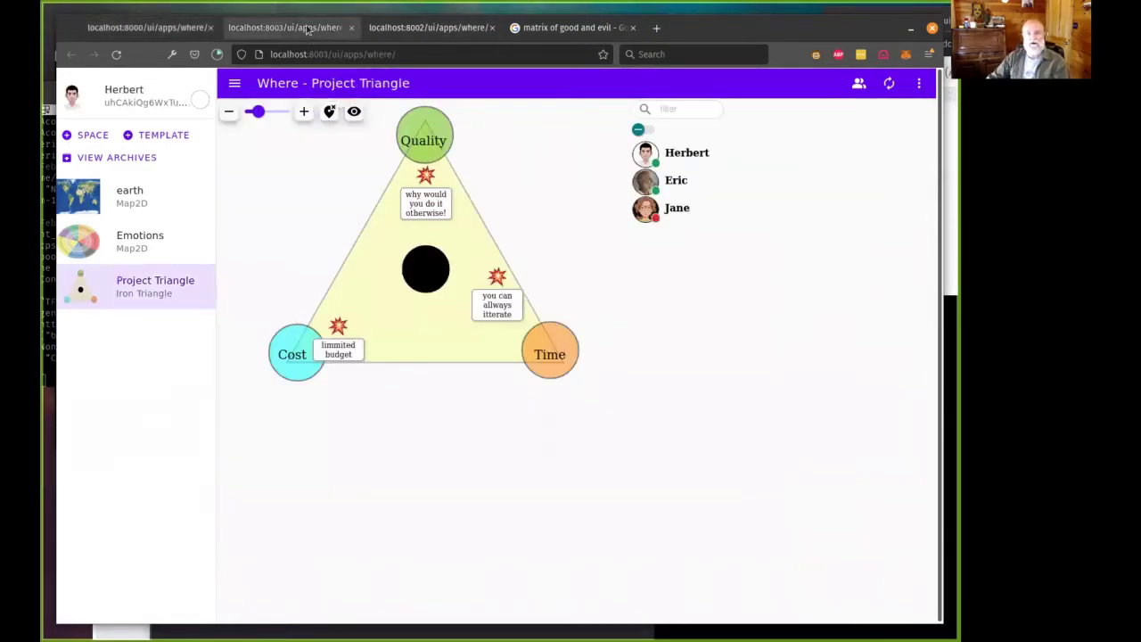
left_click(889, 85)
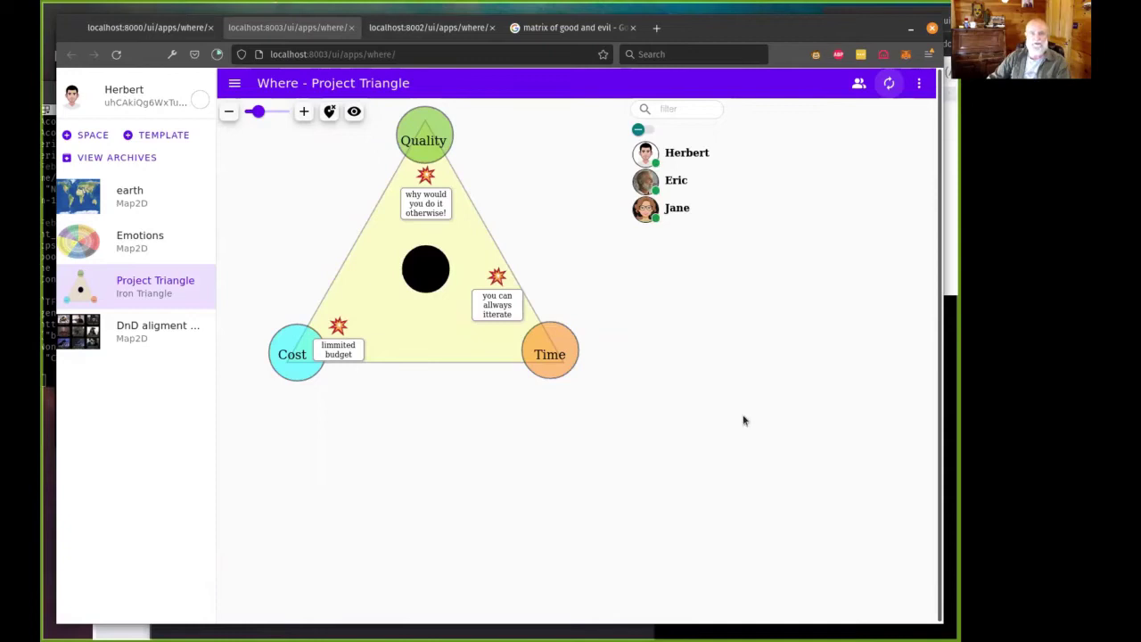
left_click(149, 334)
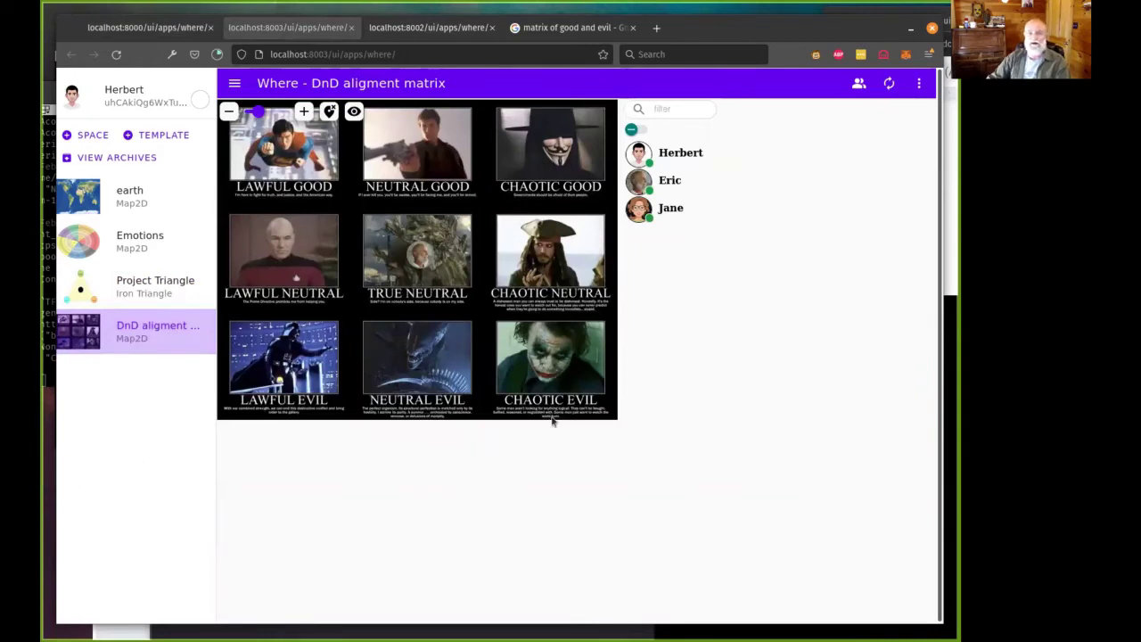
Place the participant's marker on Chaotic Evil with the tag "because it is".
left_click(529, 378)
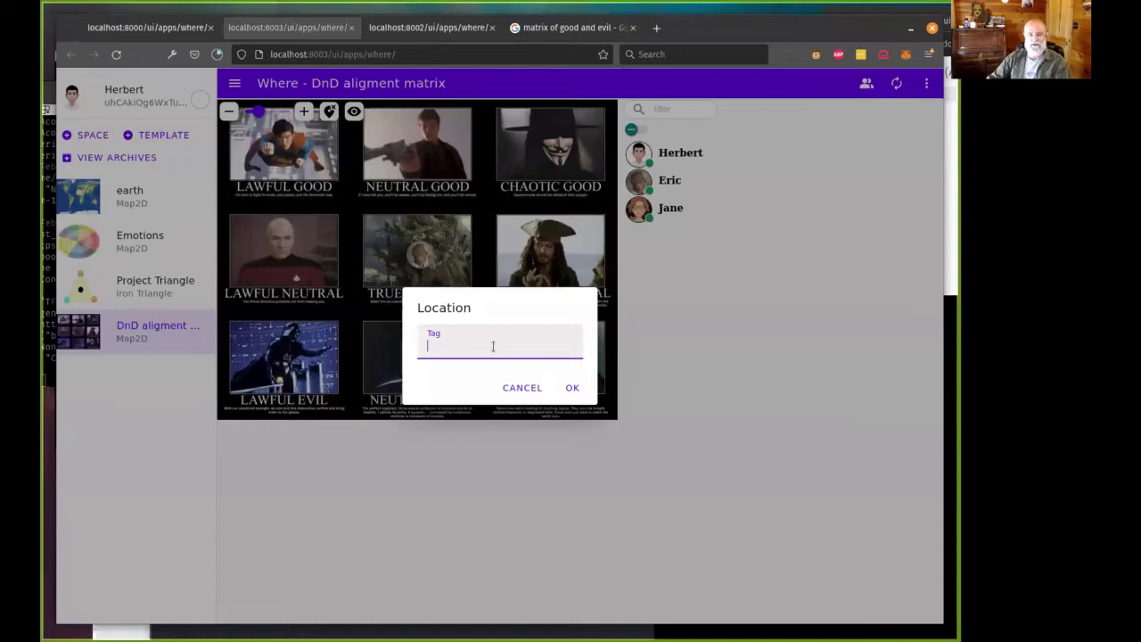
type("bec")
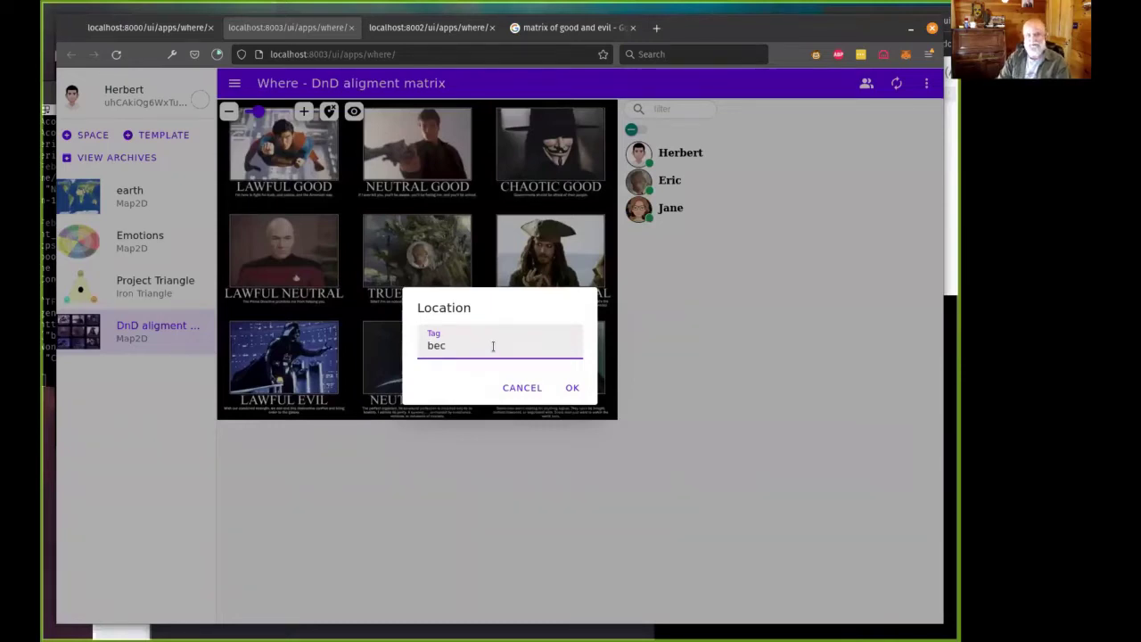
type("ause it is")
key("Return")
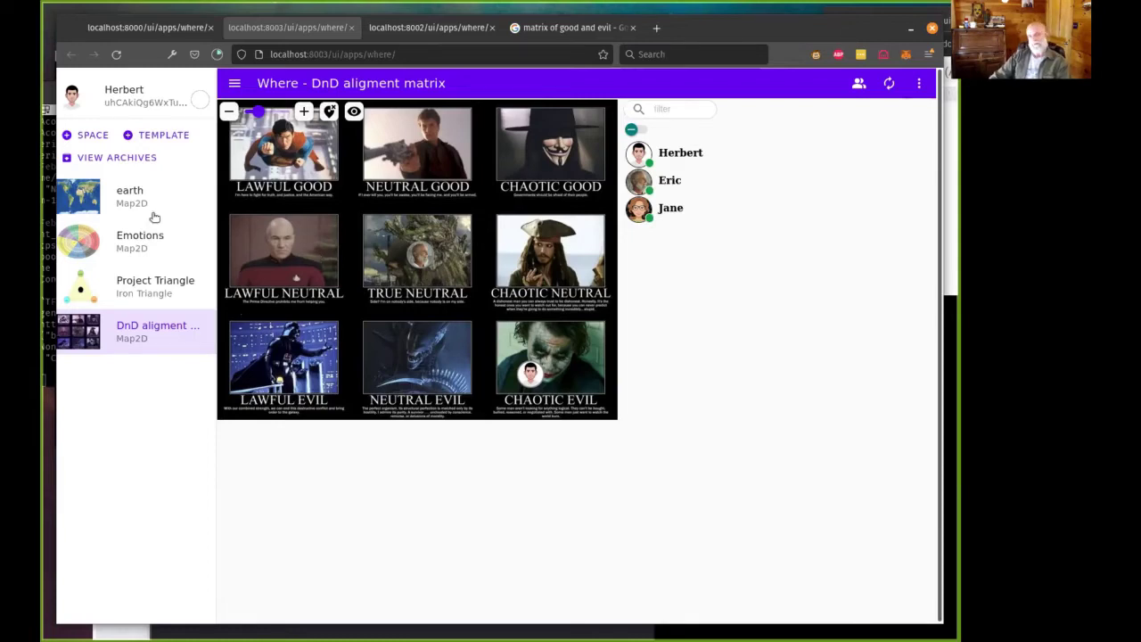
Fork the earth space and name the copy "place plus zodiac".
left_click(127, 198)
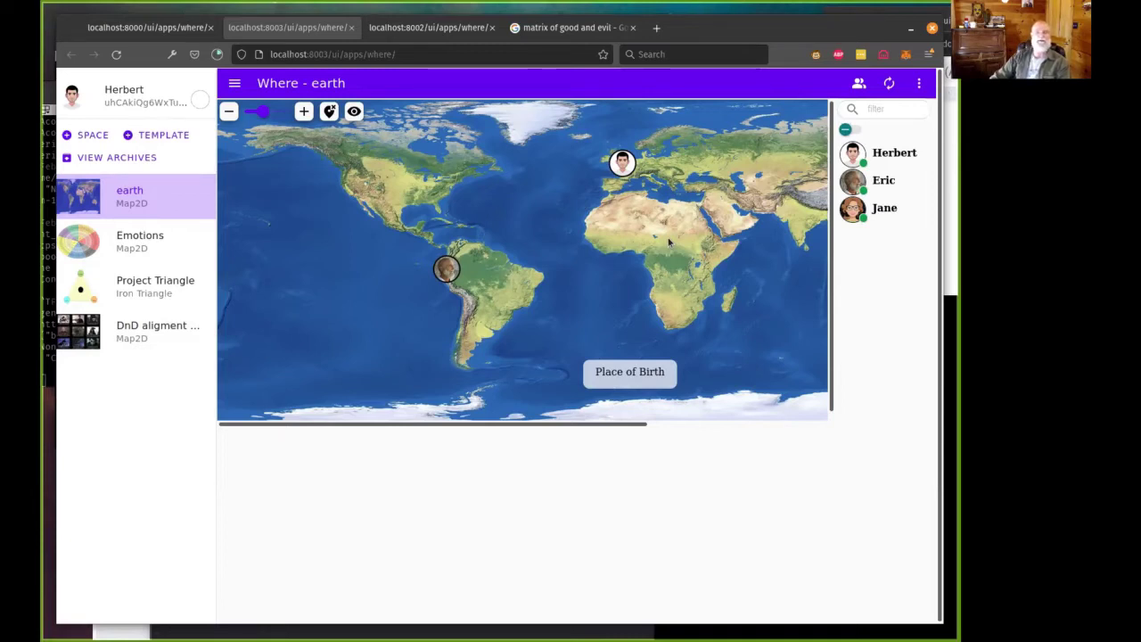
left_click(919, 83)
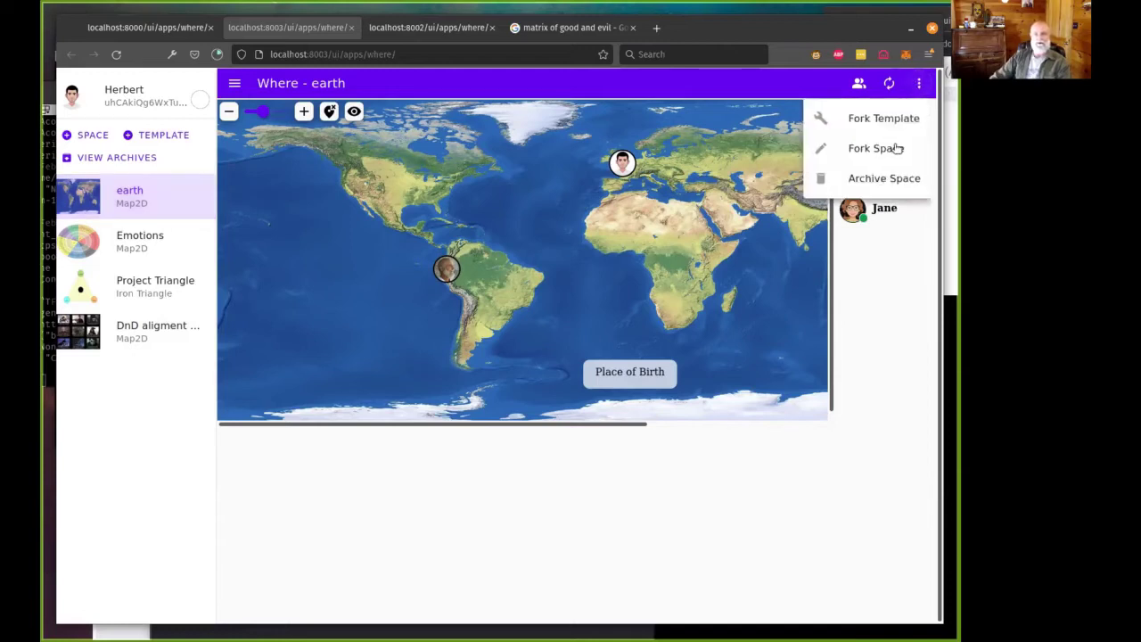
left_click(883, 149)
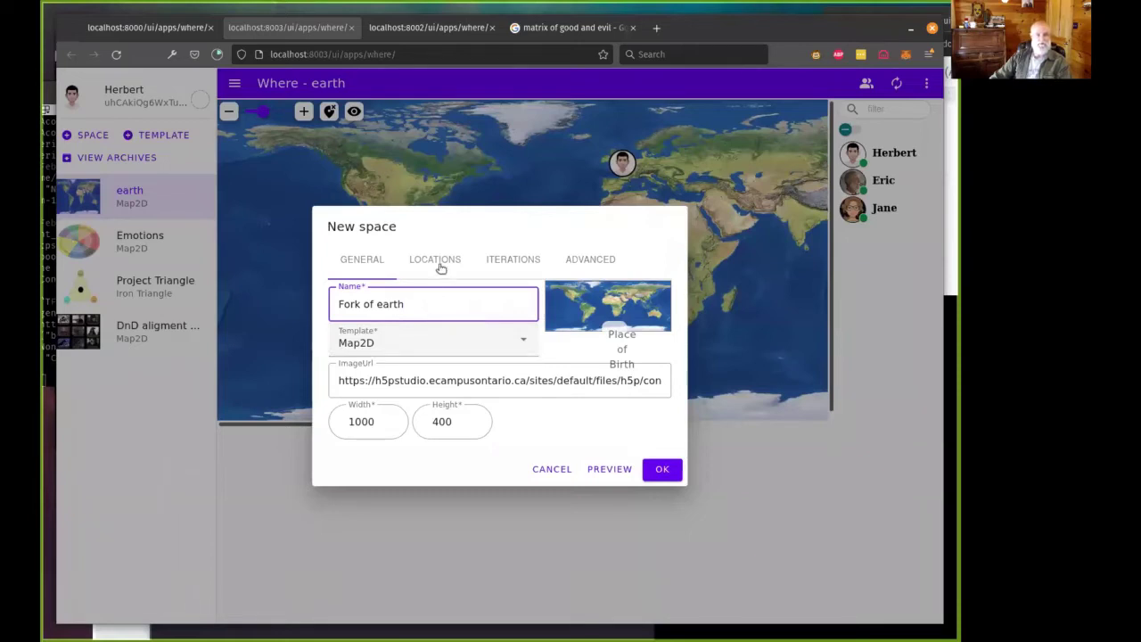
left_click(437, 260)
left_click(363, 187)
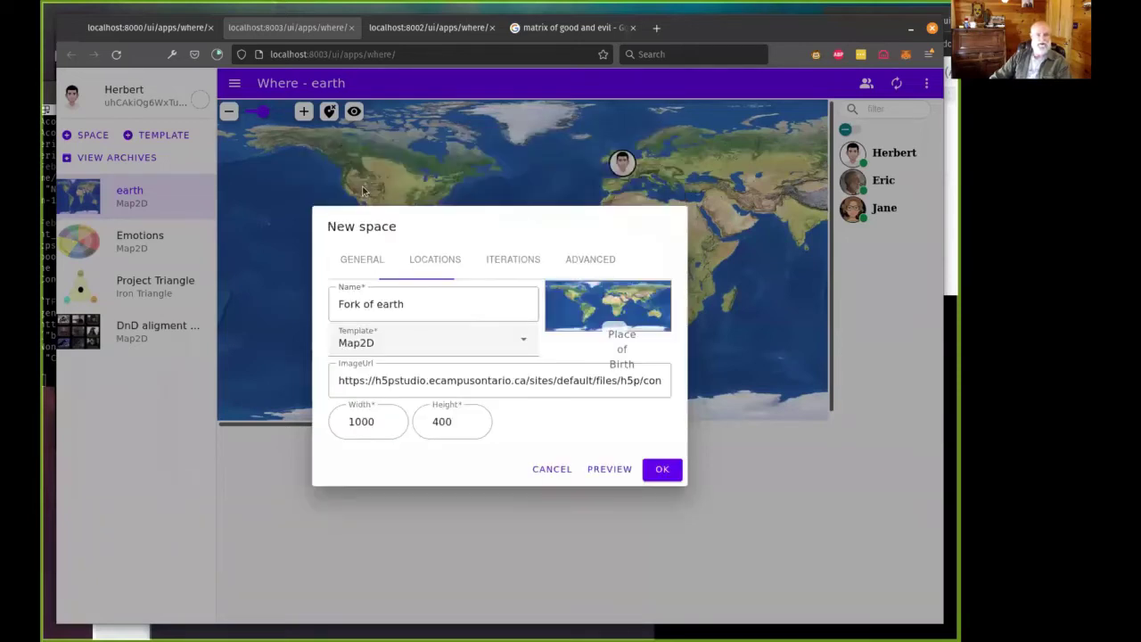
left_click(379, 300)
key("ctrl+a")
left_click(411, 309)
triple_click(410, 310)
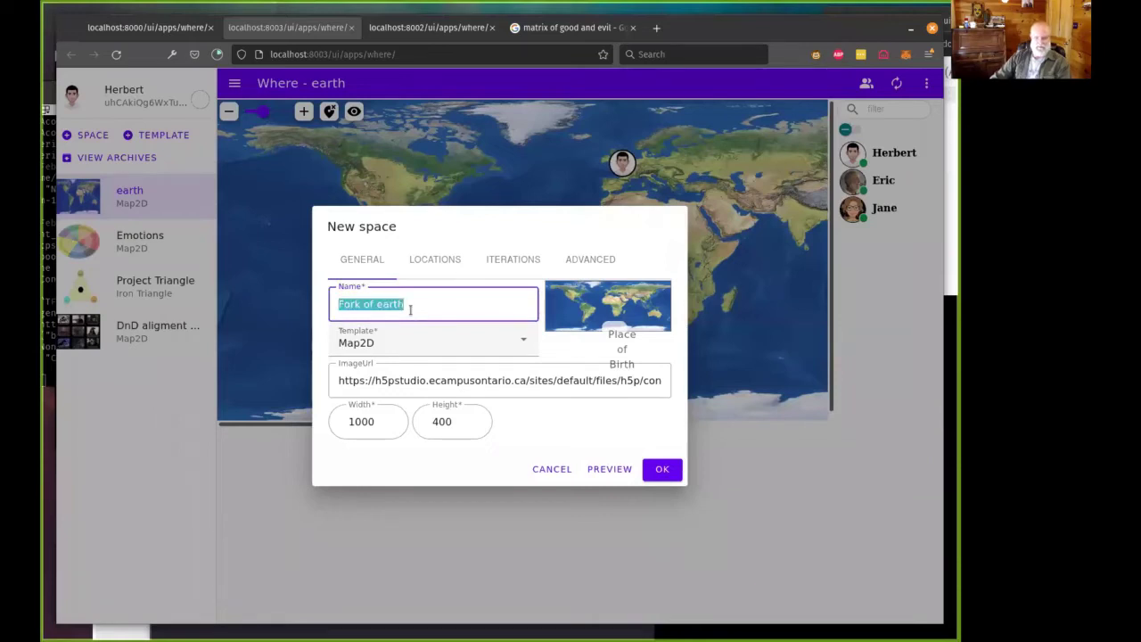
type("b")
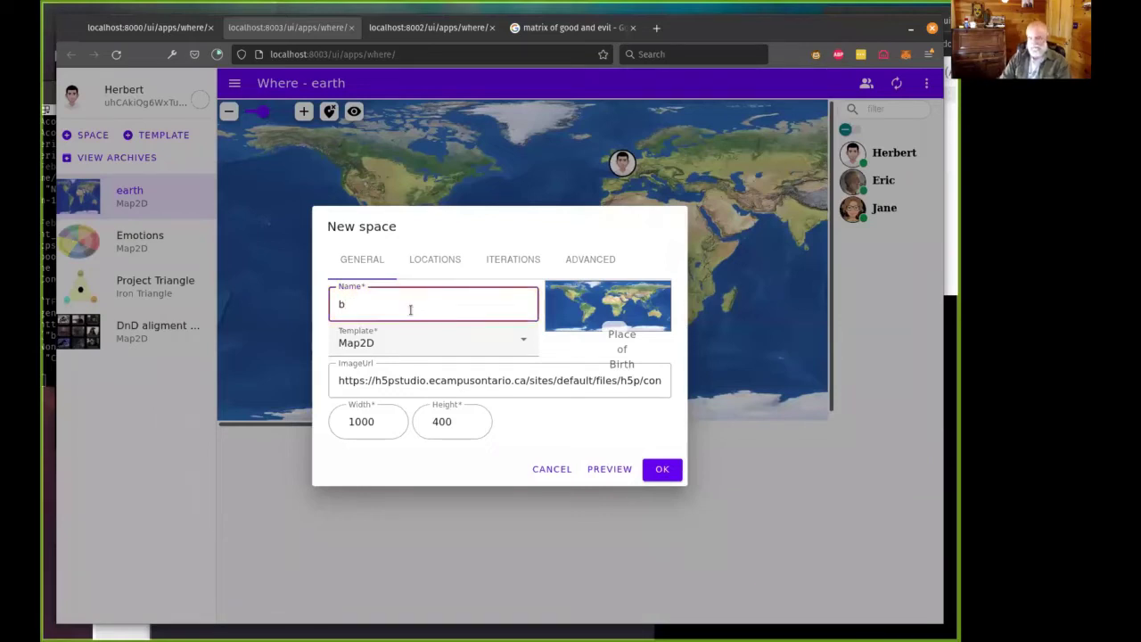
key("BackSpace")
type("place ")
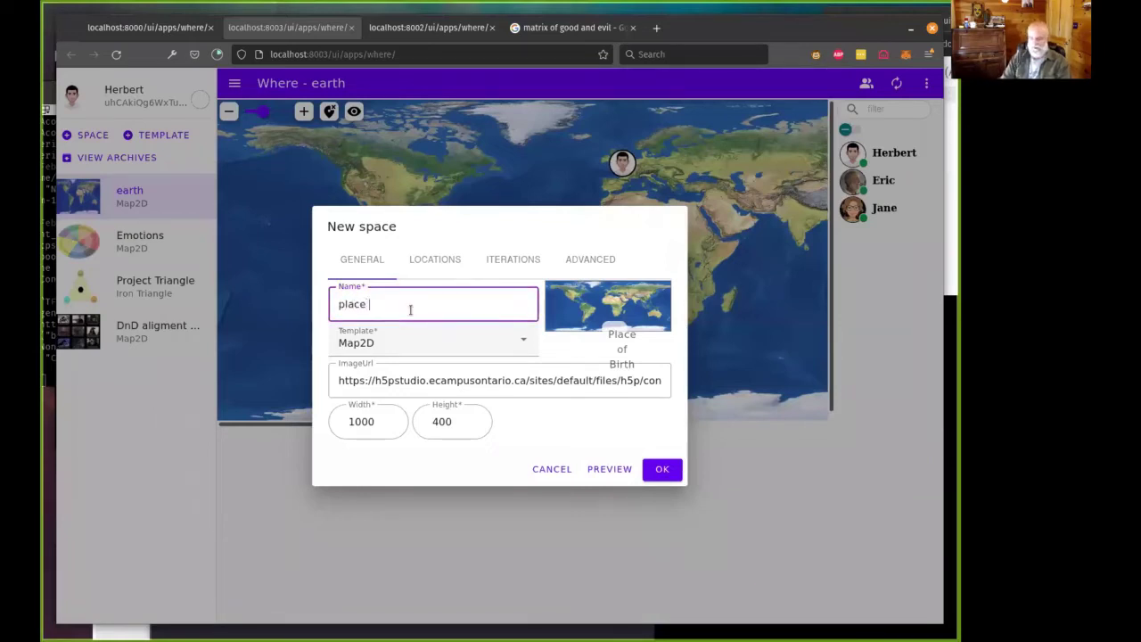
type("plus zodiac")
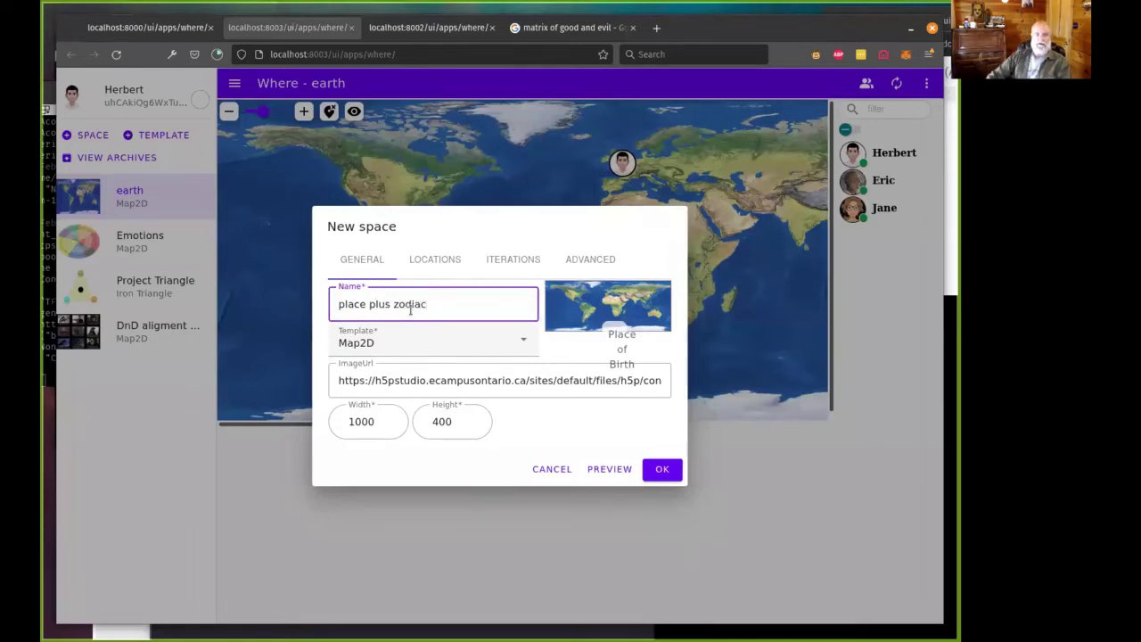
Set the forked space's marker type to Emoji subset with the zodiac signs subset, and create the space.
left_click(433, 263)
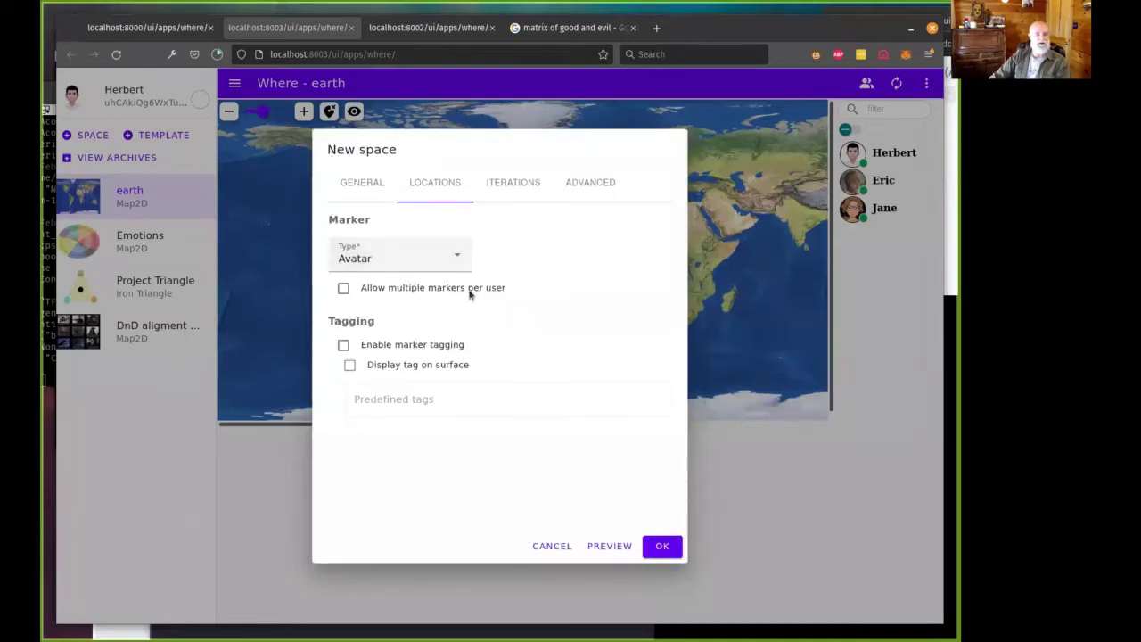
left_click(459, 254)
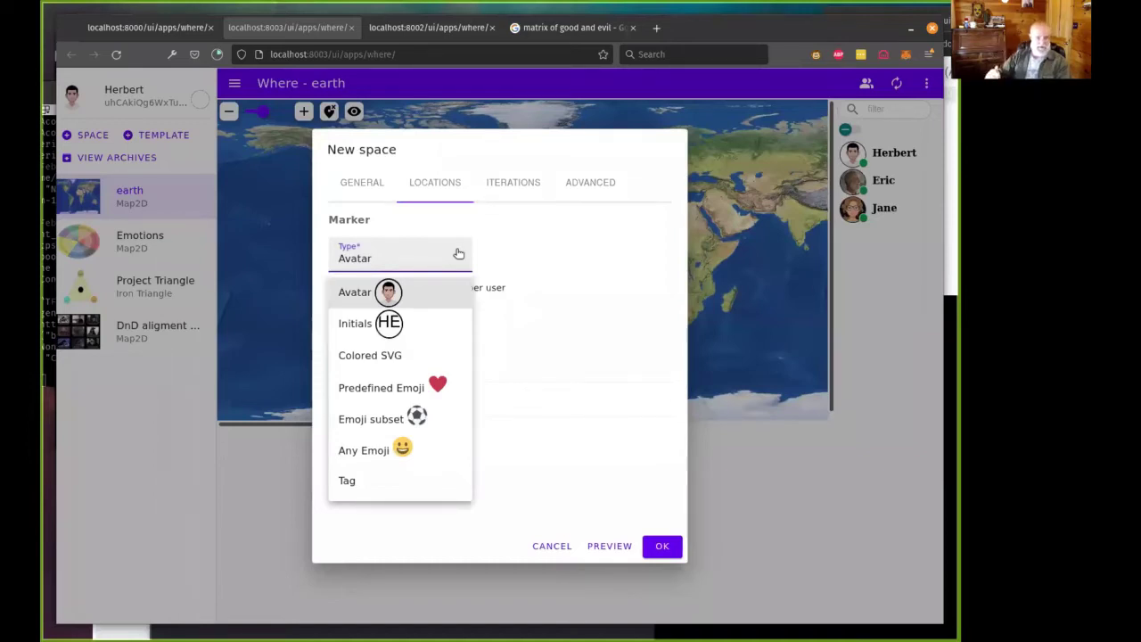
left_click(402, 419)
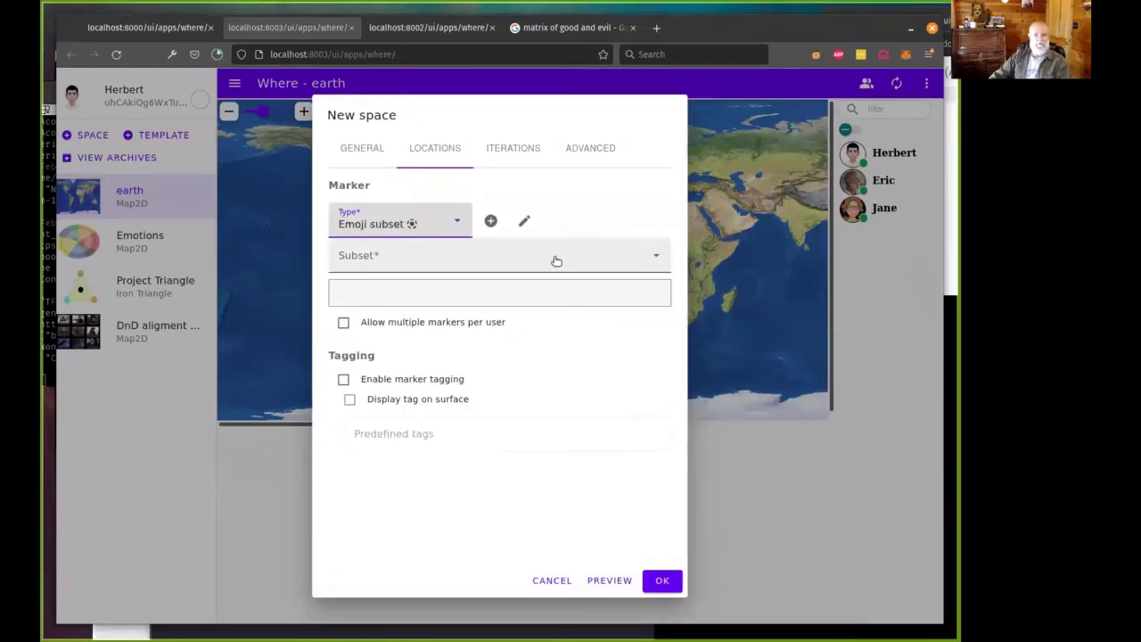
left_click(636, 257)
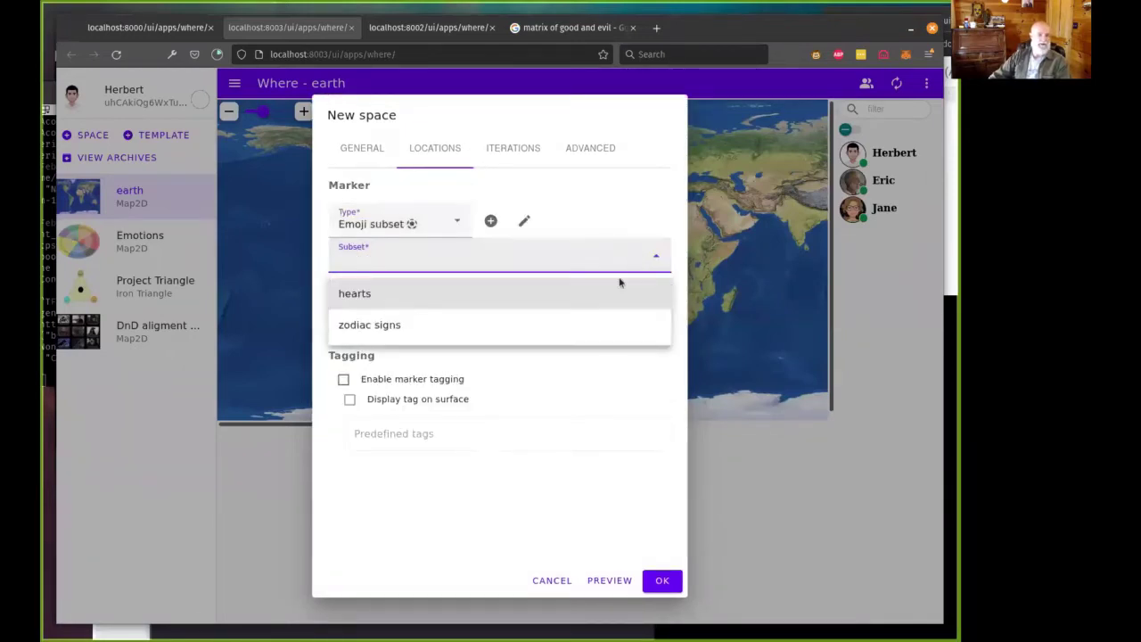
left_click(583, 318)
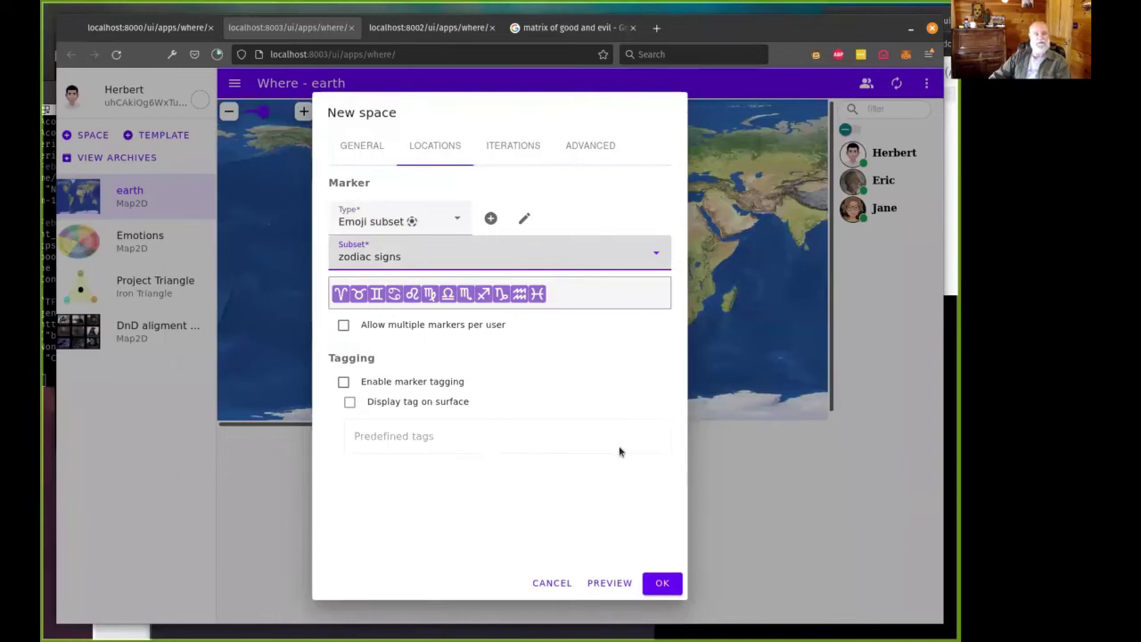
left_click(661, 583)
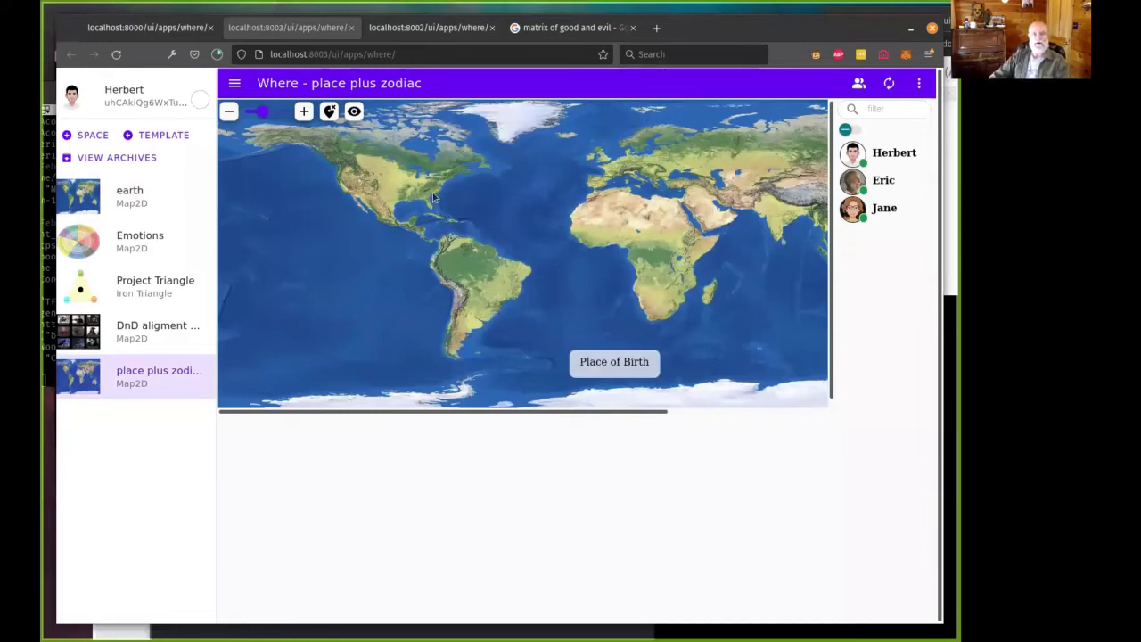
Place a Pisces sign marker on southwestern North America in the place plus zodiac space.
left_click(376, 203)
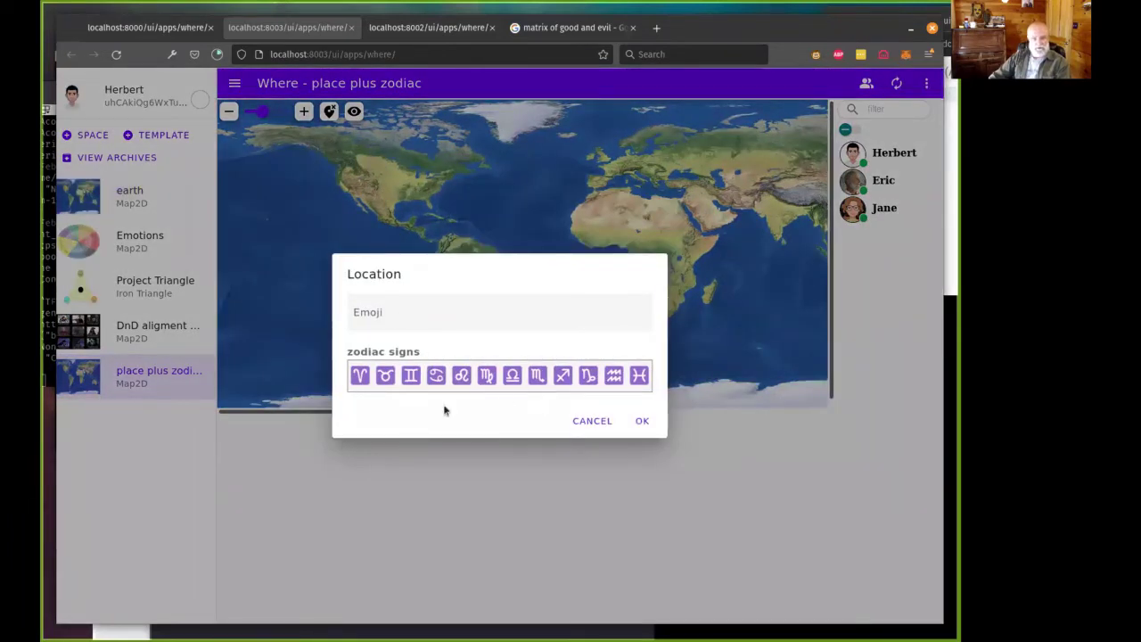
left_click(639, 377)
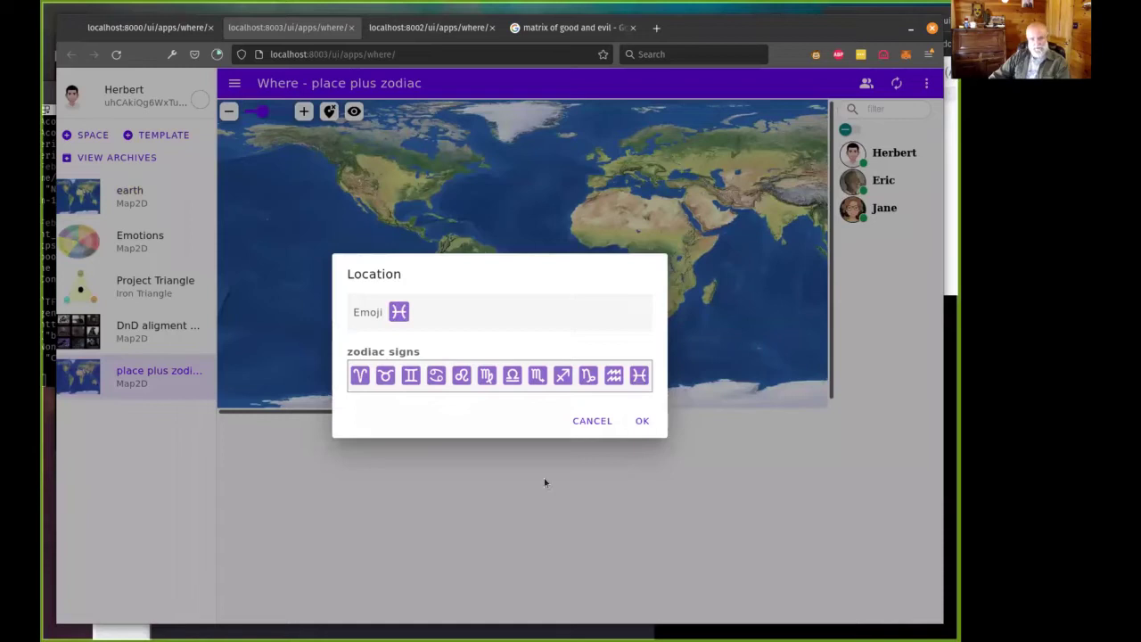
left_click(639, 422)
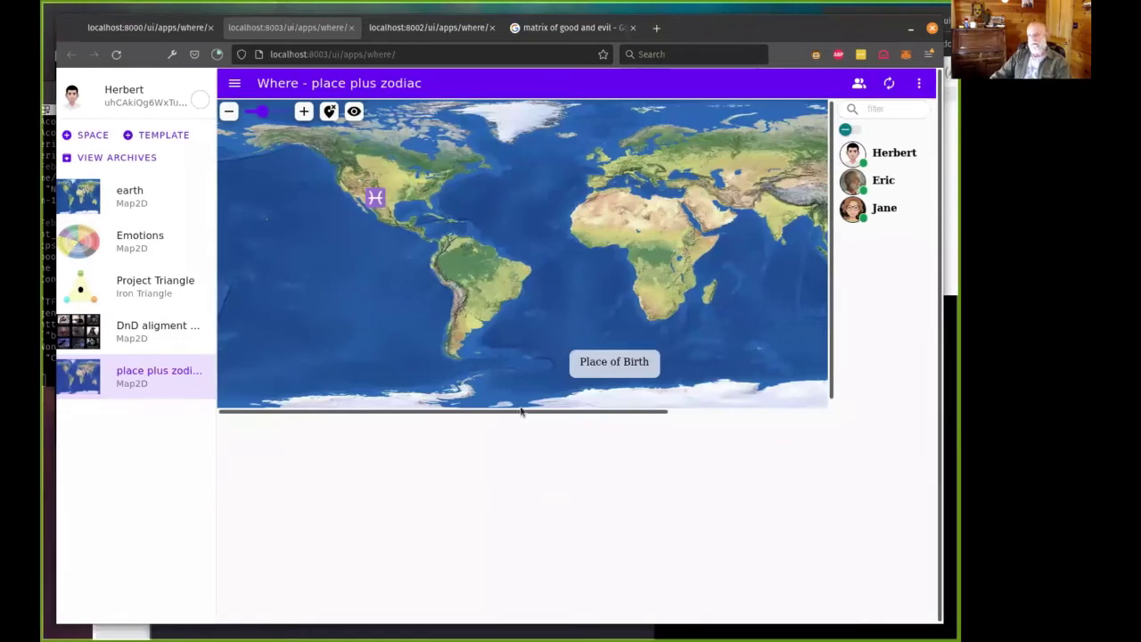
Fork the Emotions space and give the copy 3 predefined iterations.
left_click(100, 252)
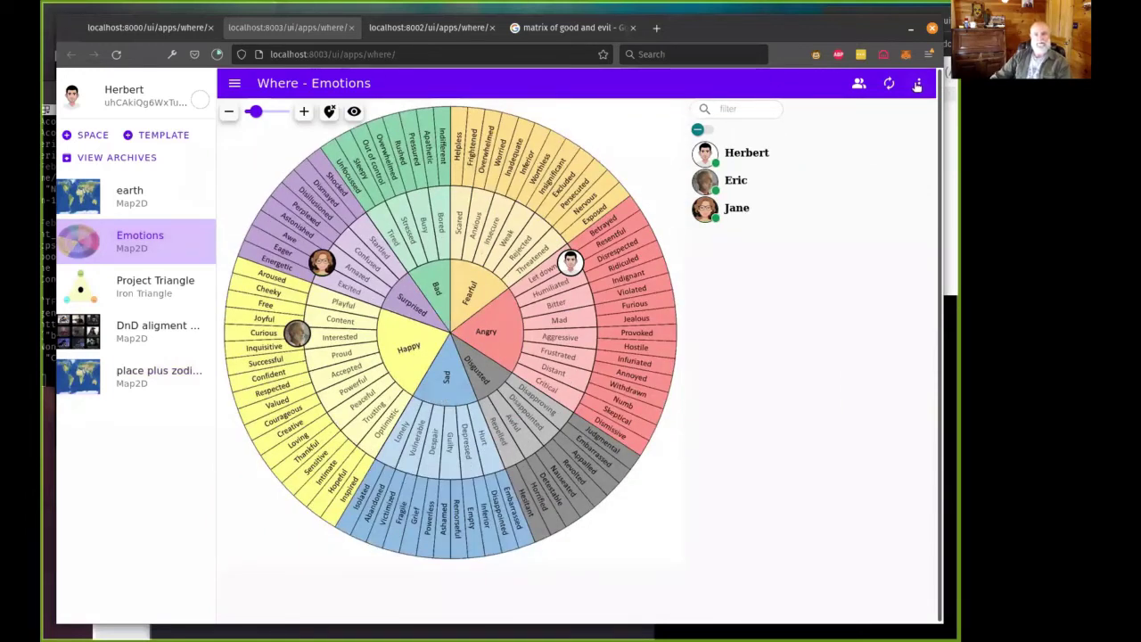
left_click(923, 83)
left_click(887, 151)
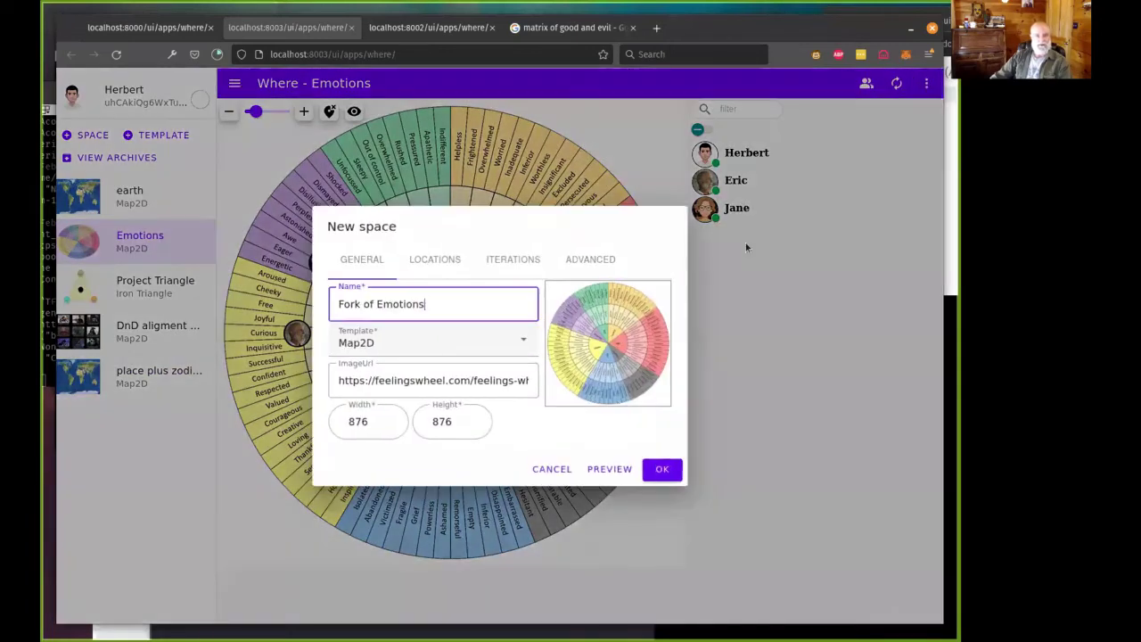
left_click(505, 265)
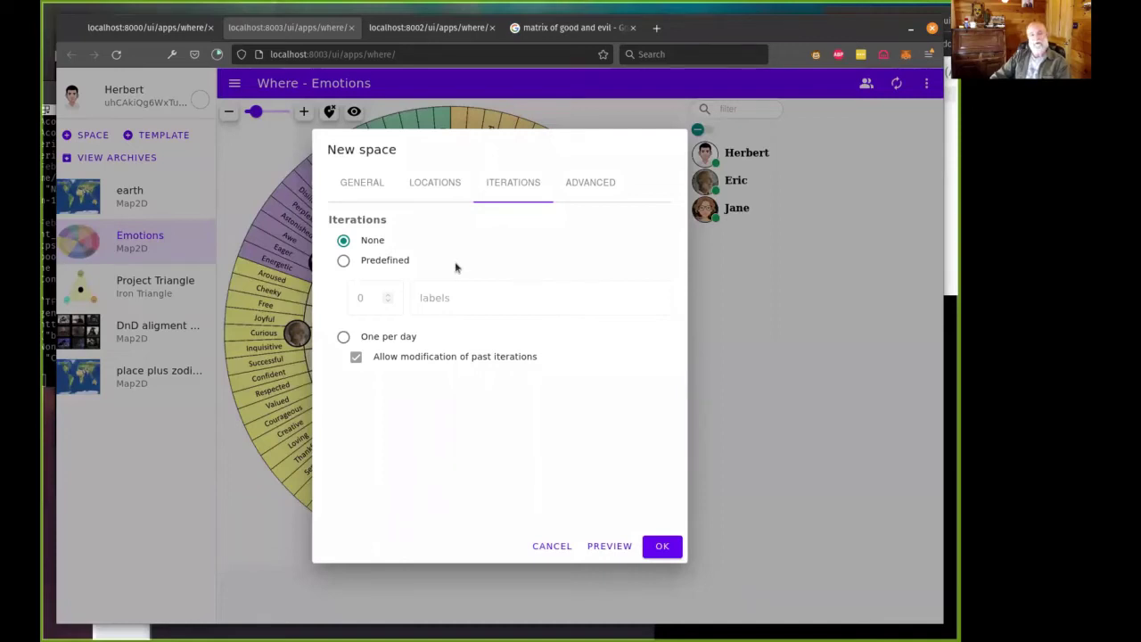
left_click(370, 261)
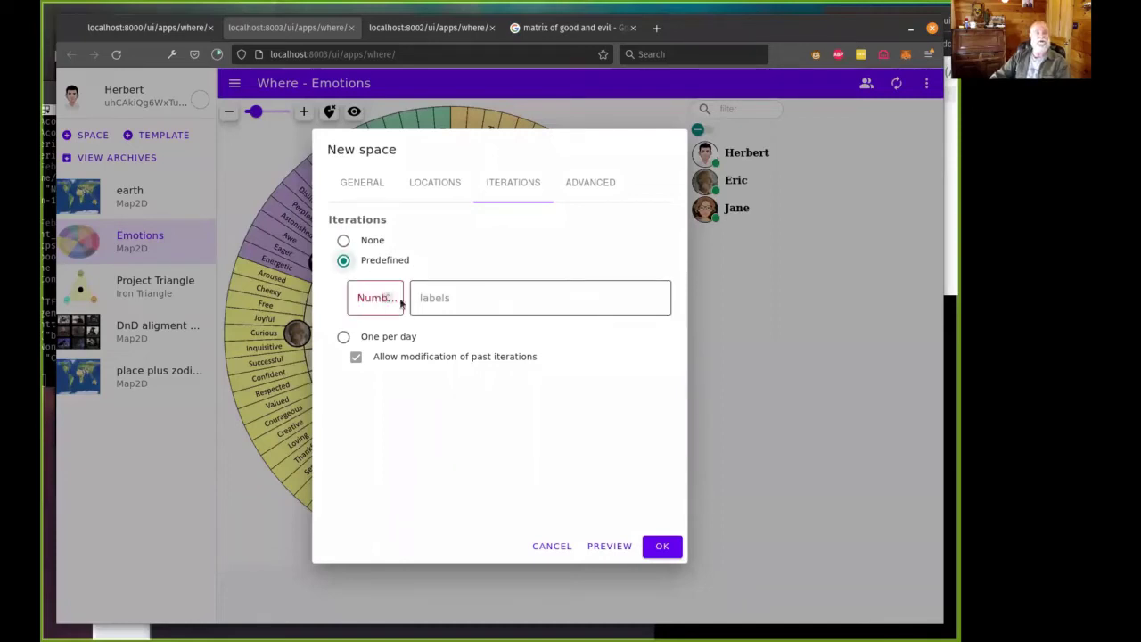
left_click(388, 297)
left_click(388, 297)
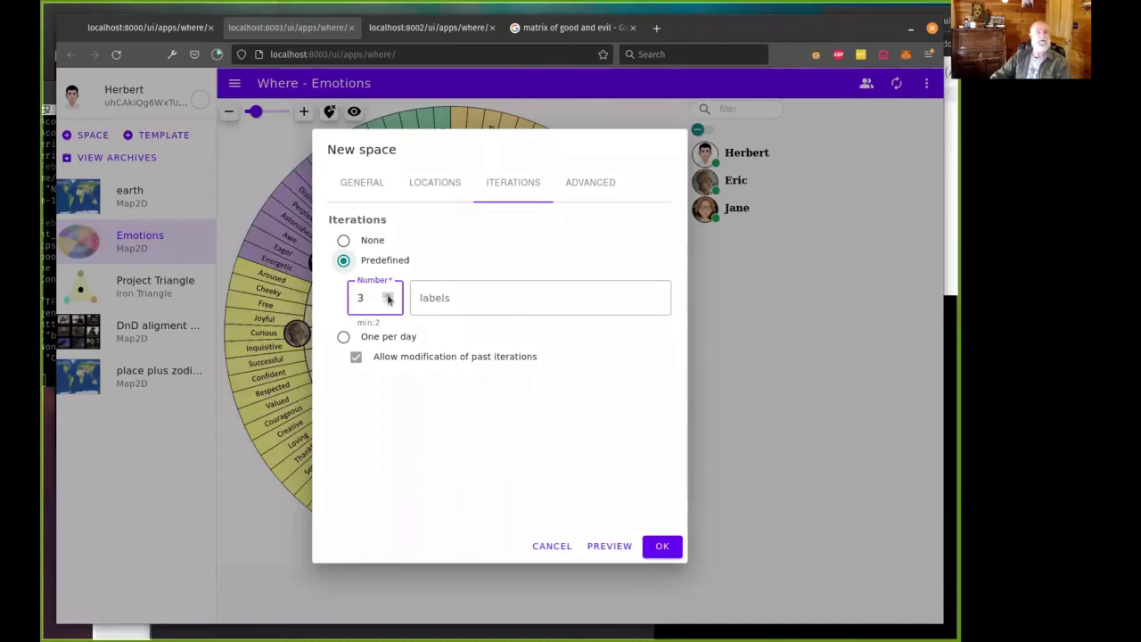
Label the iterations "success, failure, middle of the road" and create the forked Emotions space.
left_click(502, 299)
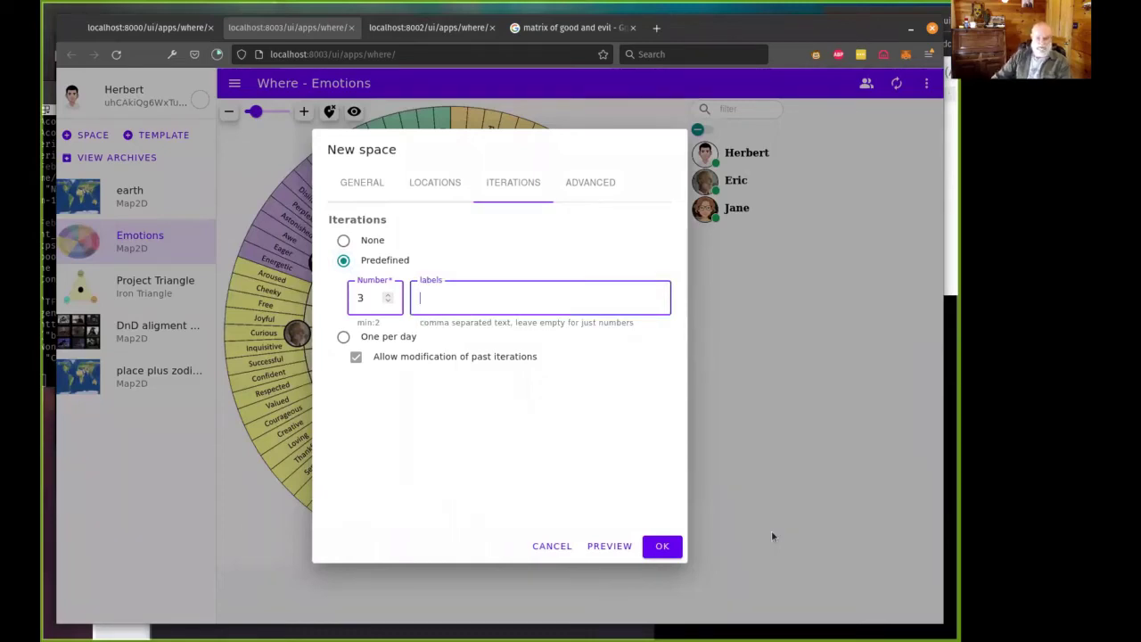
type("success, f")
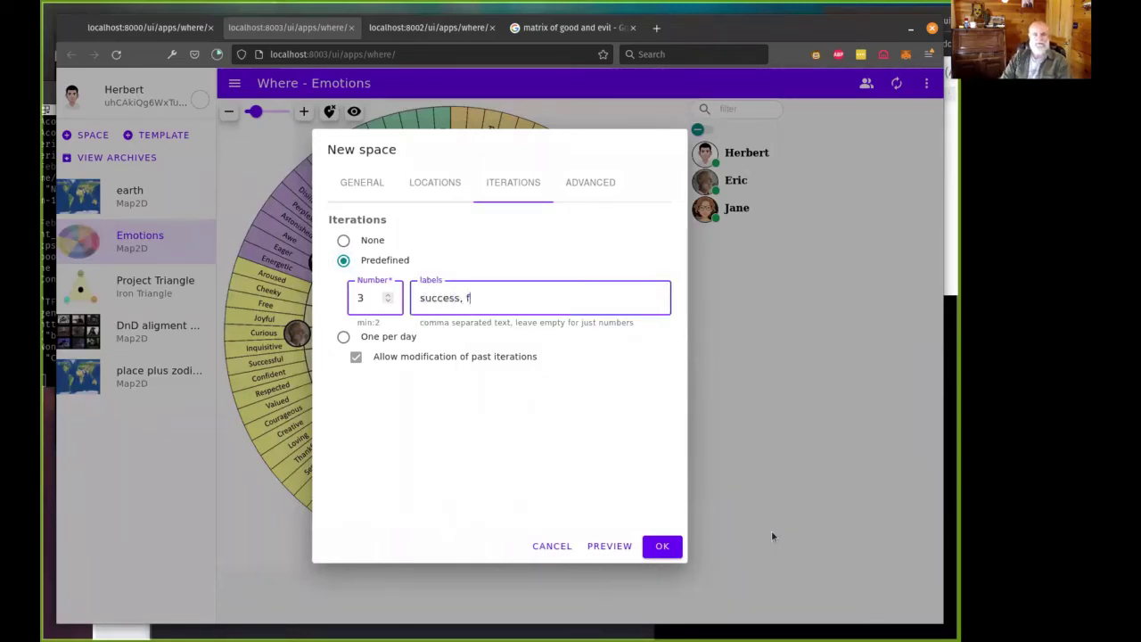
type("ailure, mid")
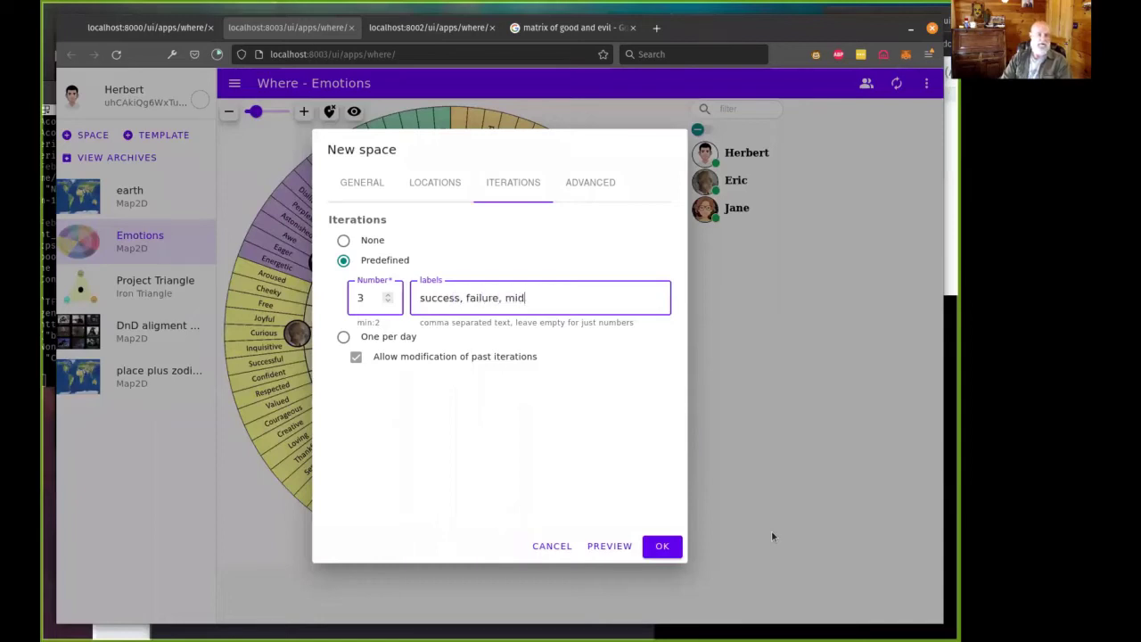
type("dle of the co")
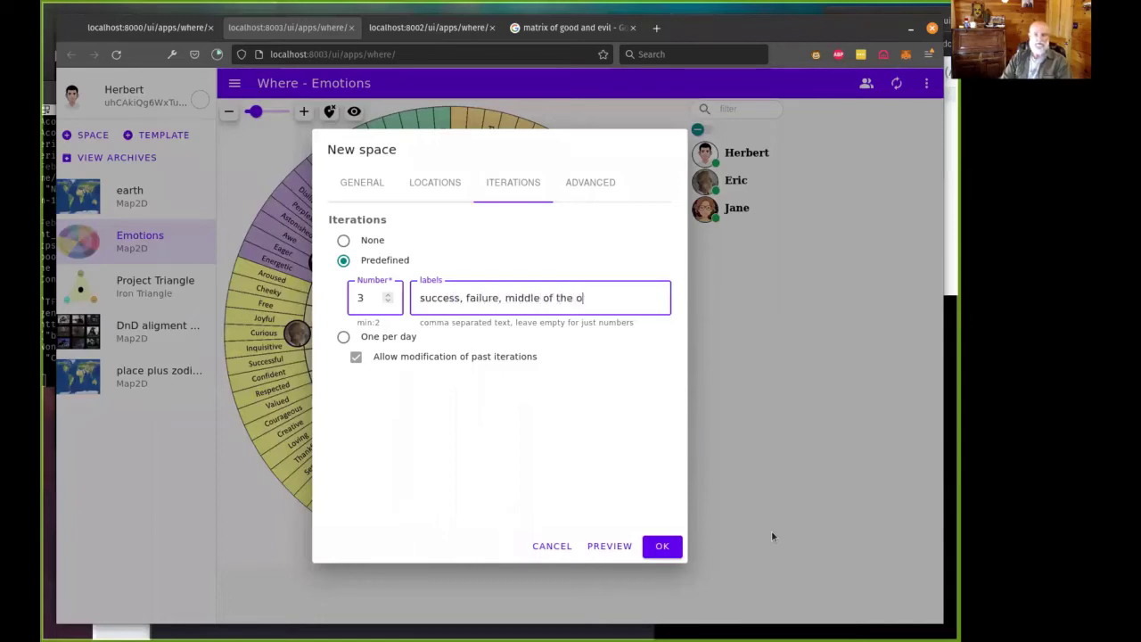
key("BackSpace")
key("BackSpace")
type("road")
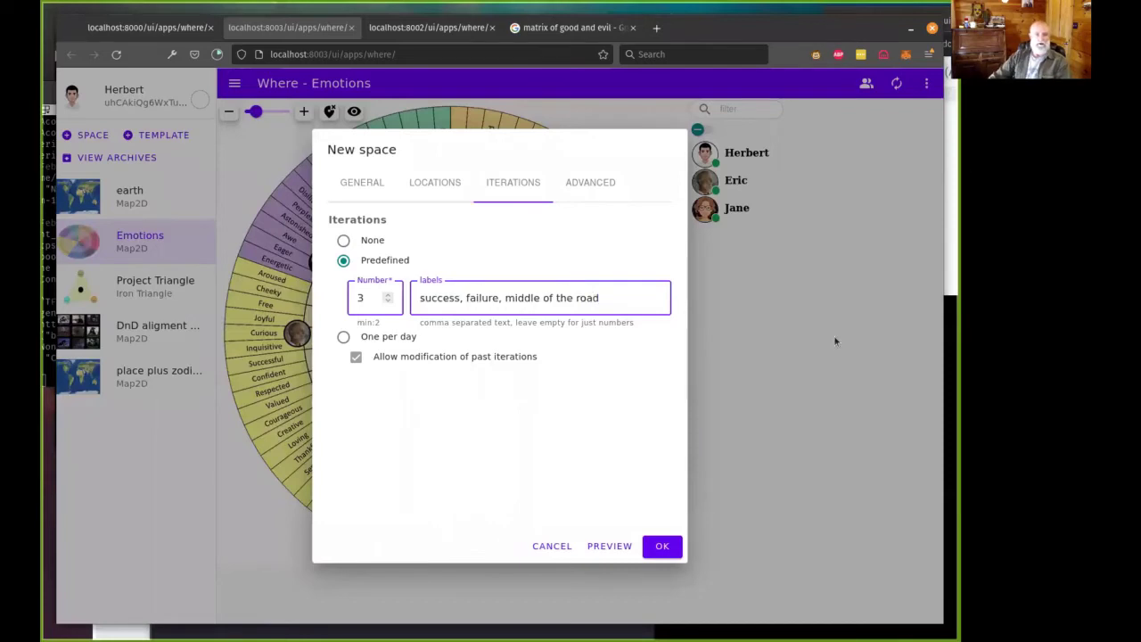
left_click(676, 554)
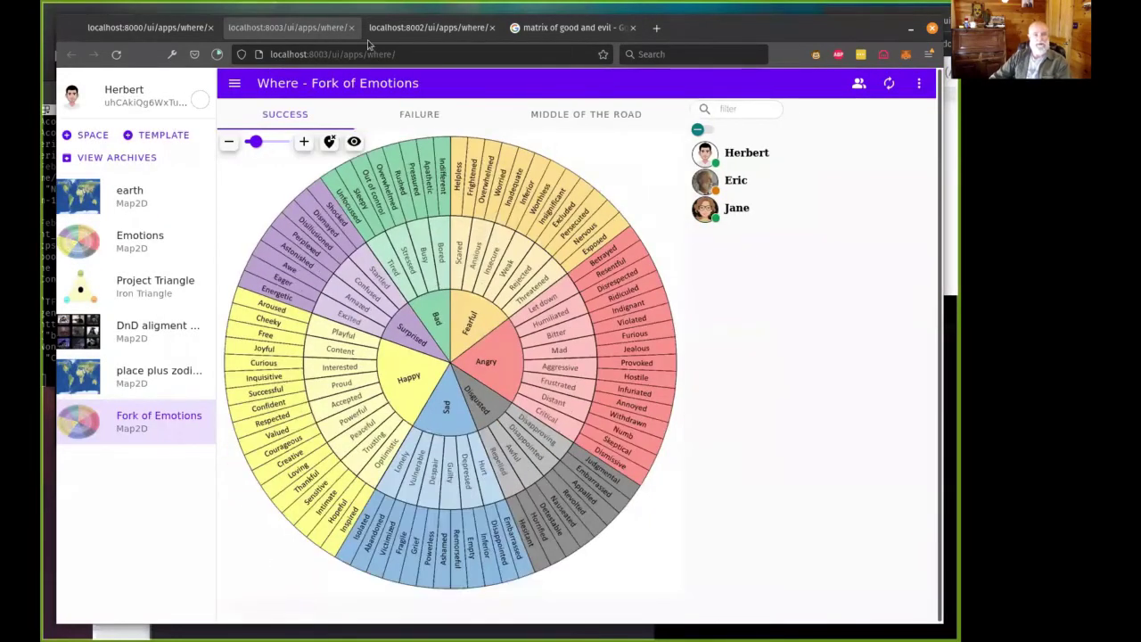
Look through the iterations of the Fork of Emotions space, from Middle of the road back to Success.
left_click(477, 120)
left_click(503, 117)
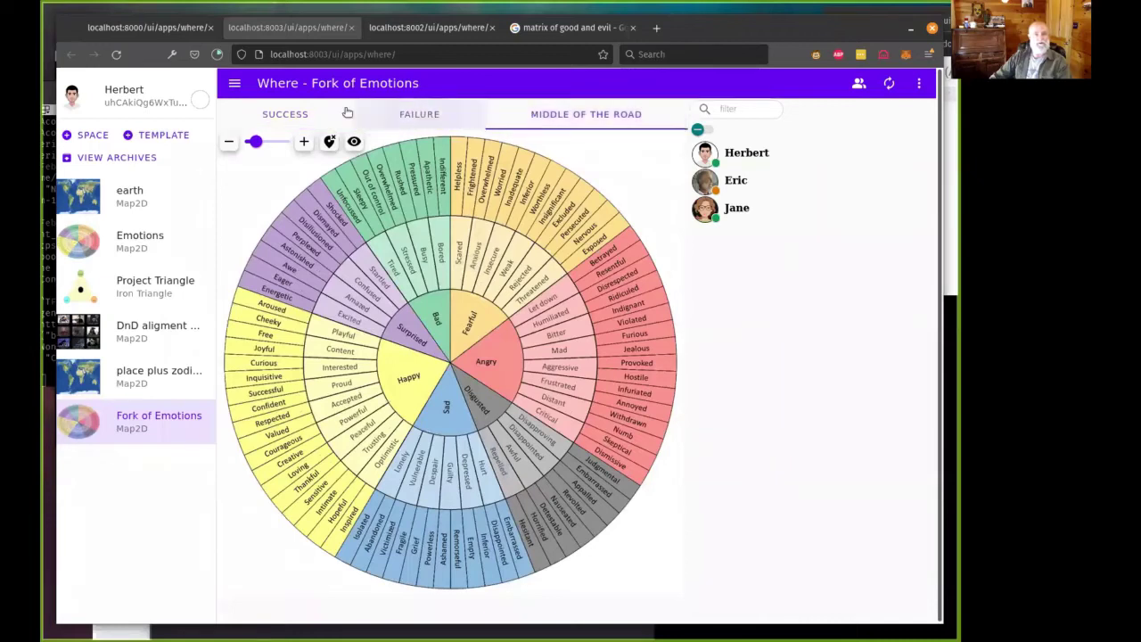
left_click(349, 114)
left_click(301, 113)
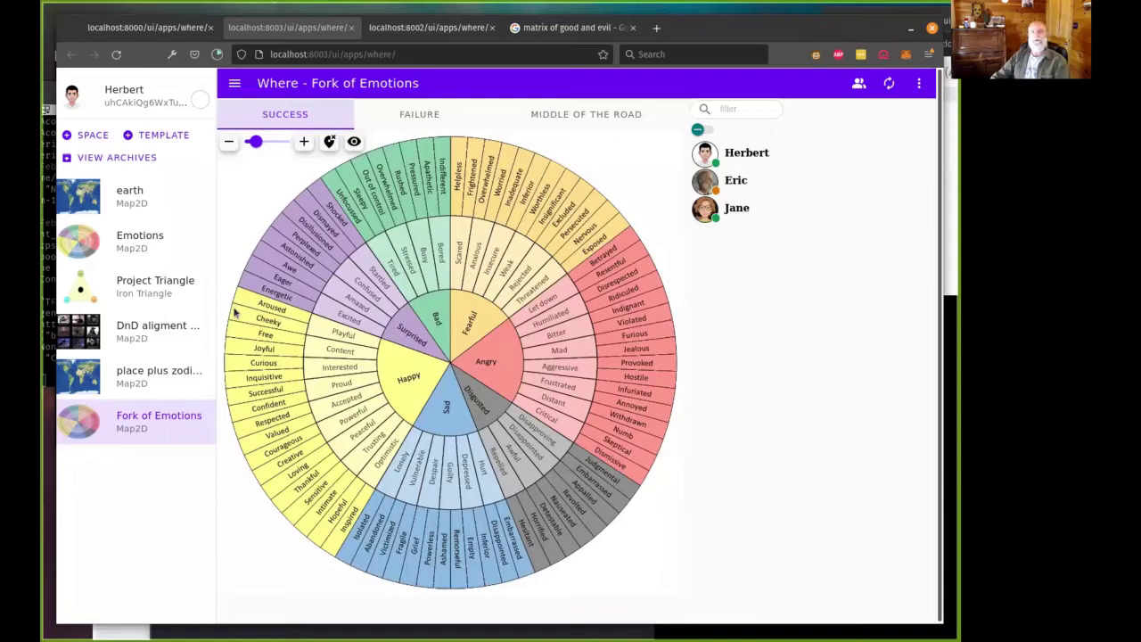
Start a new space from the Iron Triangle template and name it "good true beautiful".
left_click(164, 285)
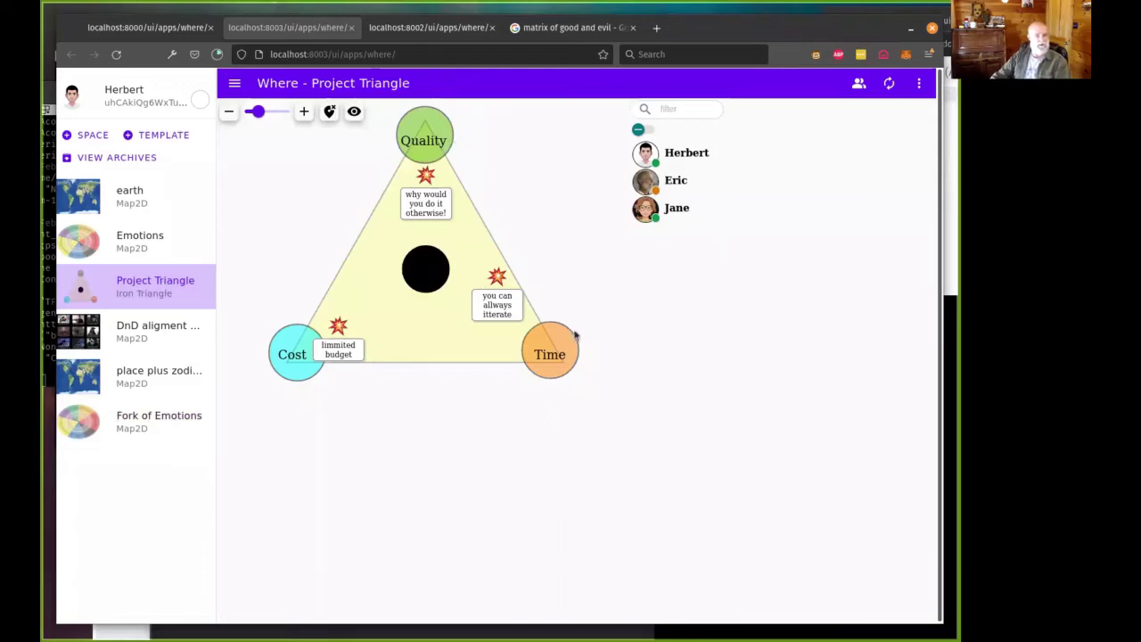
left_click(90, 137)
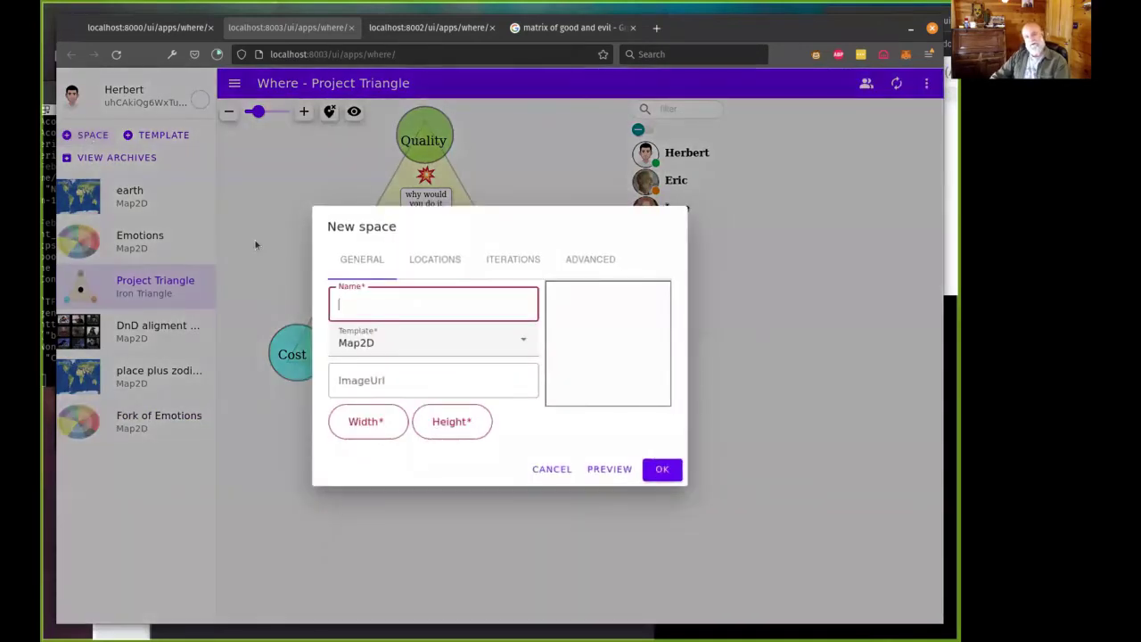
left_click(521, 342)
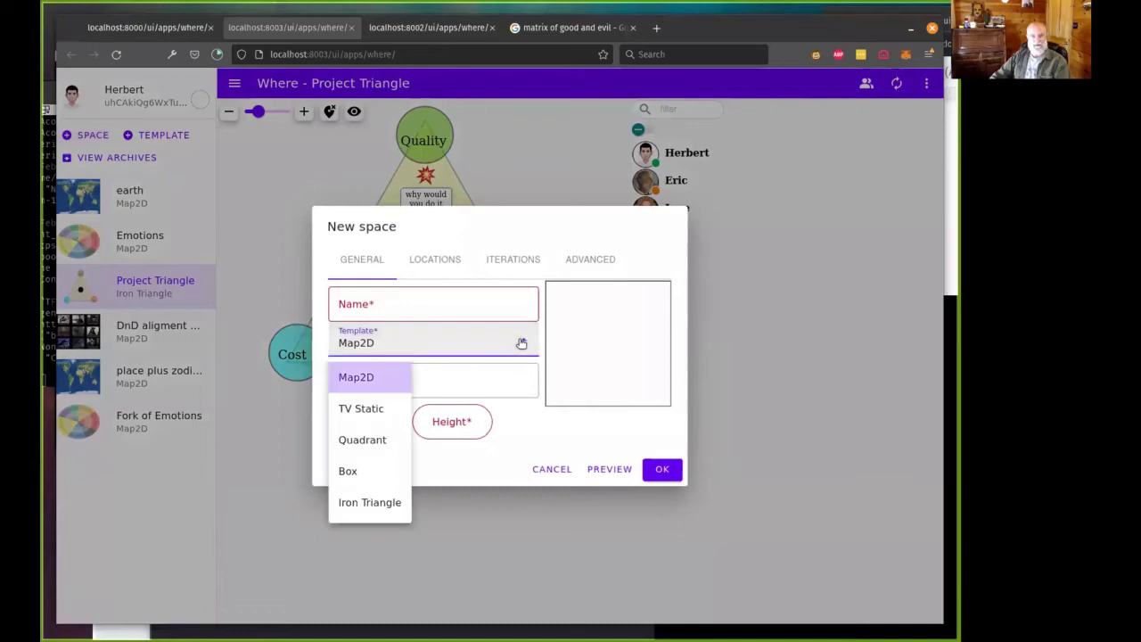
left_click(360, 503)
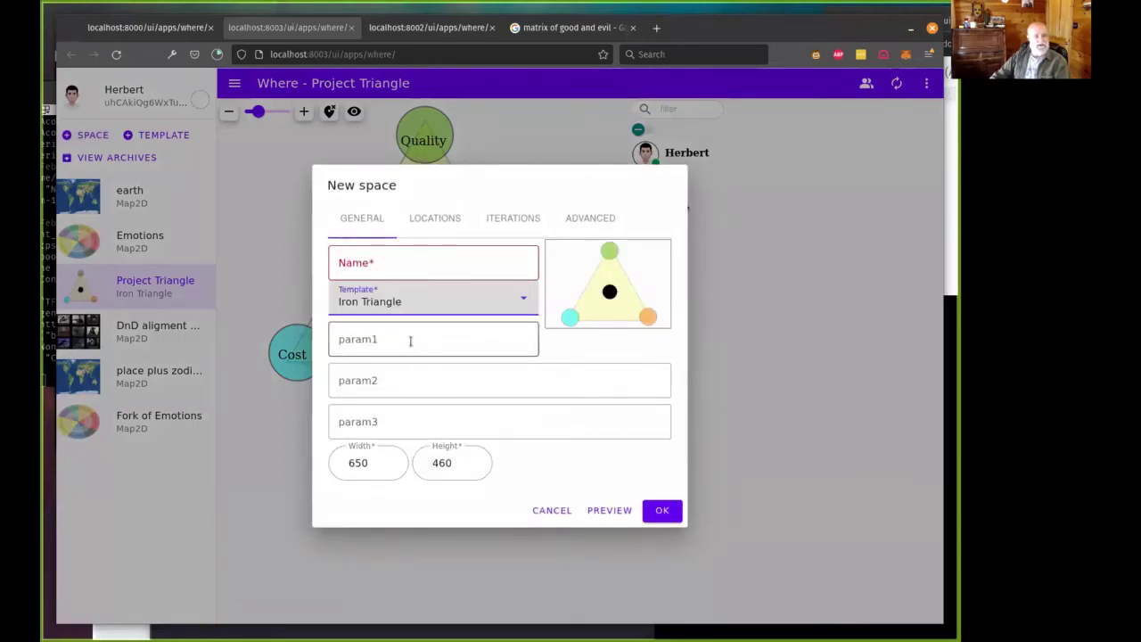
left_click(404, 263)
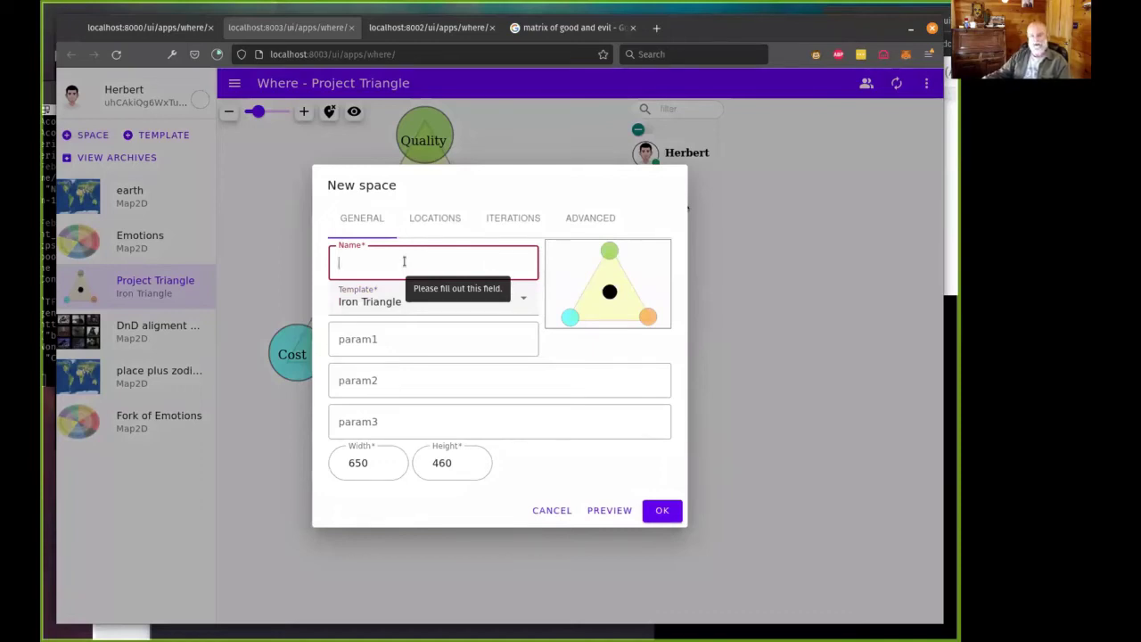
type("goo")
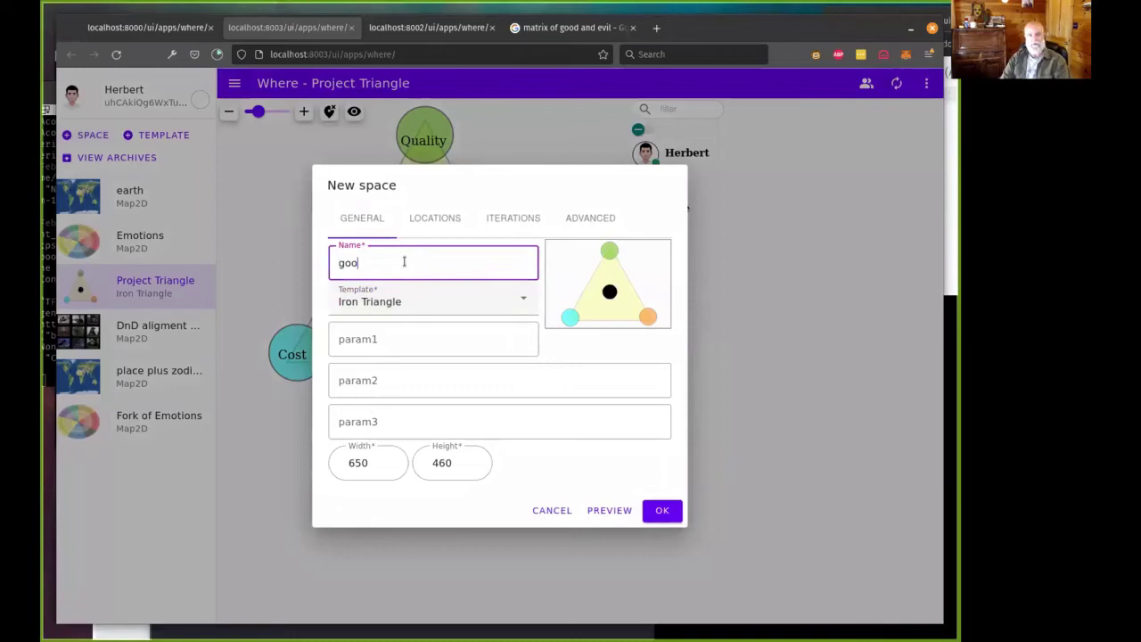
type("d true bea")
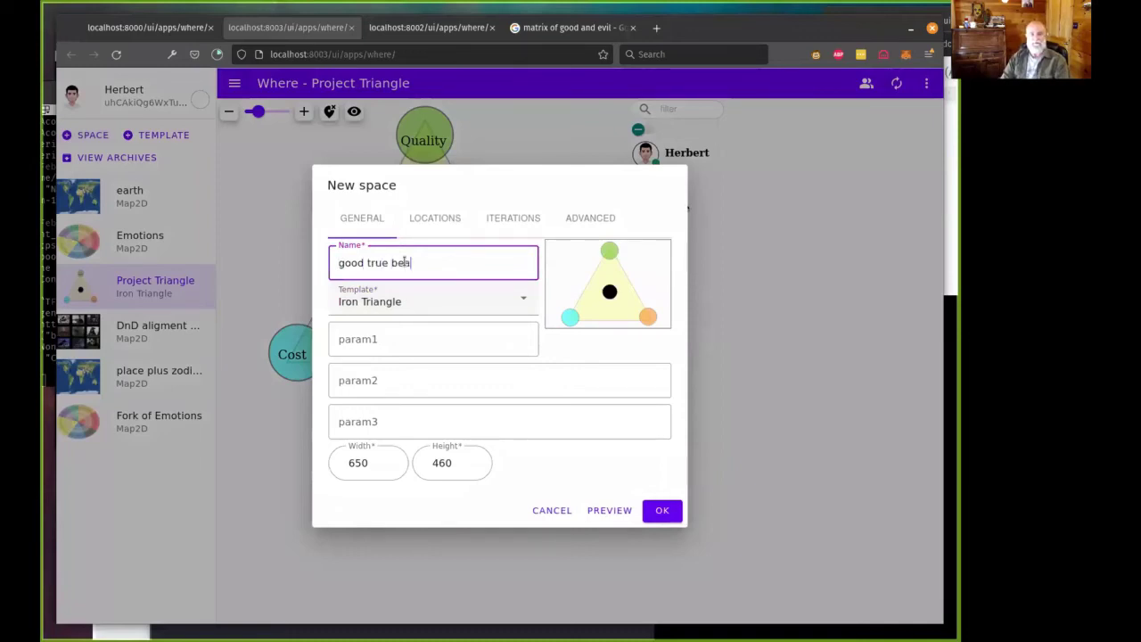
type("utiful")
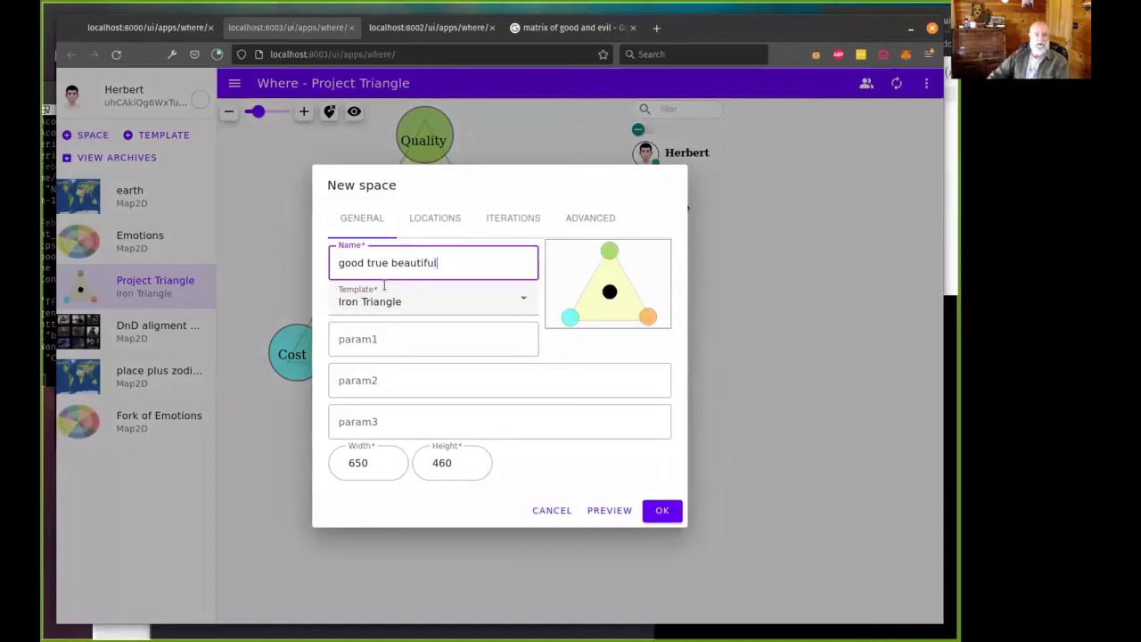
Set the three template parameters to good, true and beautiful, then create the space and open it.
left_click(400, 332)
type("good")
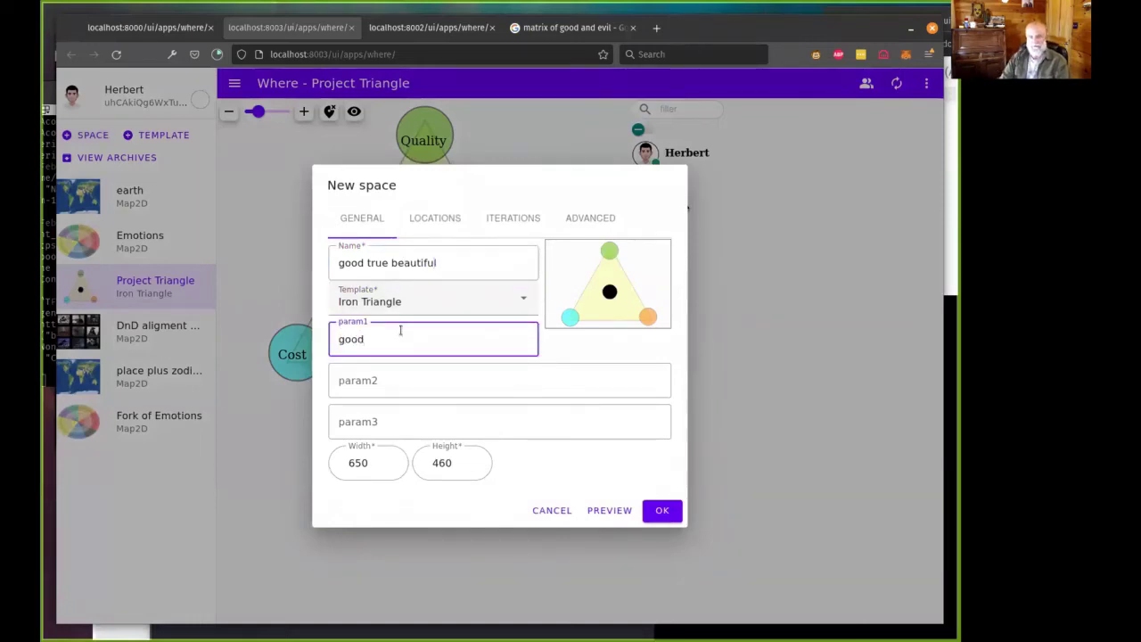
key("Tab")
type("true")
key("Tab")
type("b")
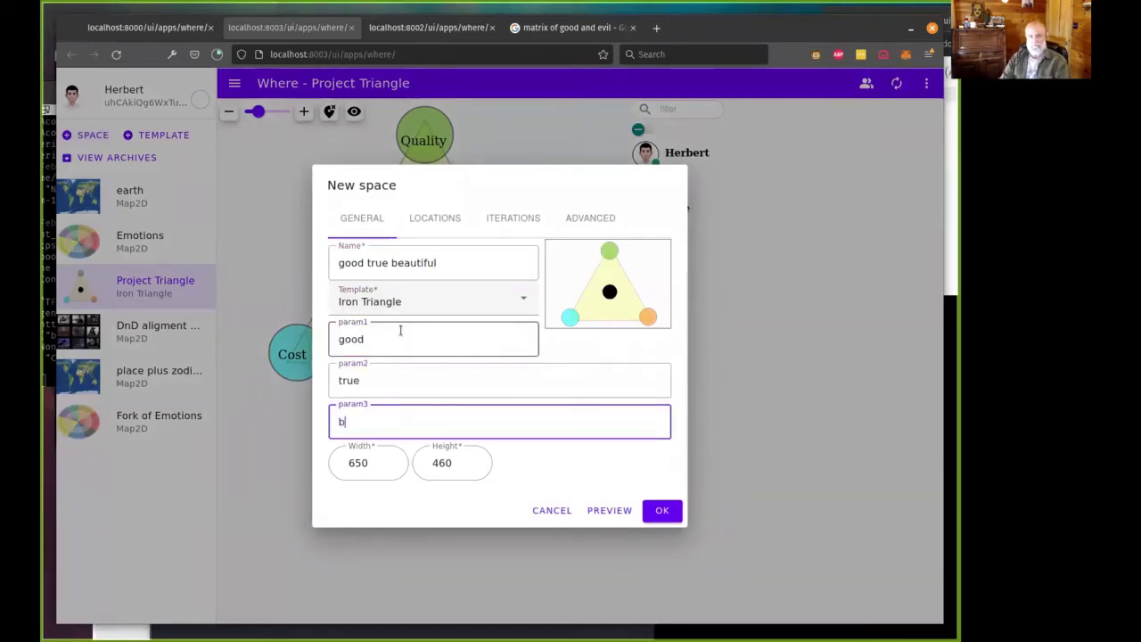
type("eautiful")
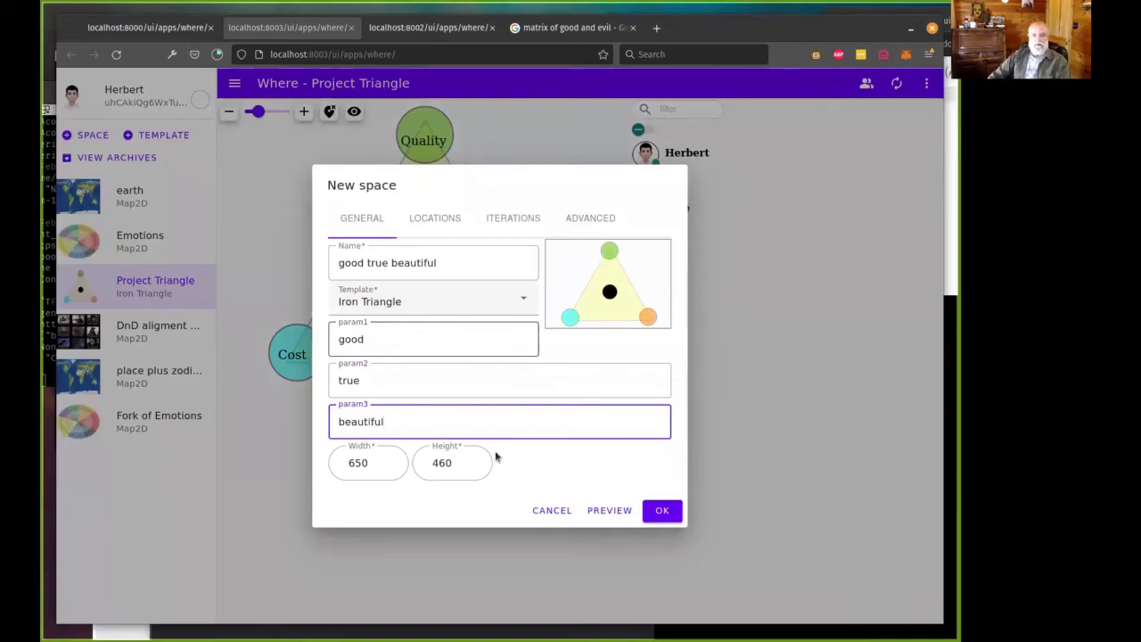
left_click(660, 511)
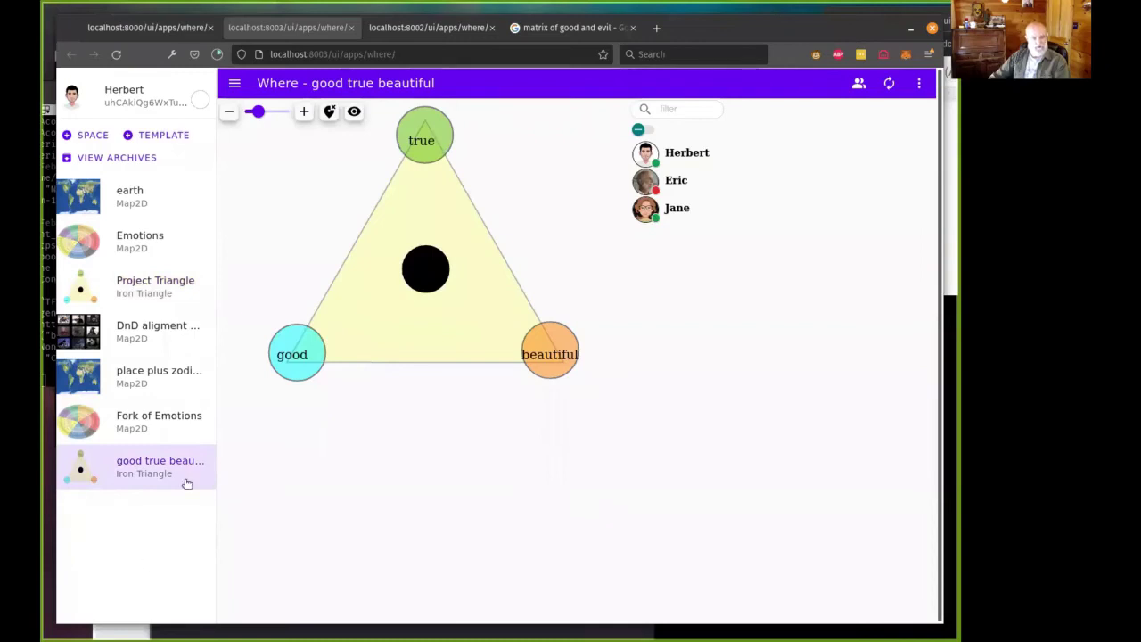
left_click(152, 476)
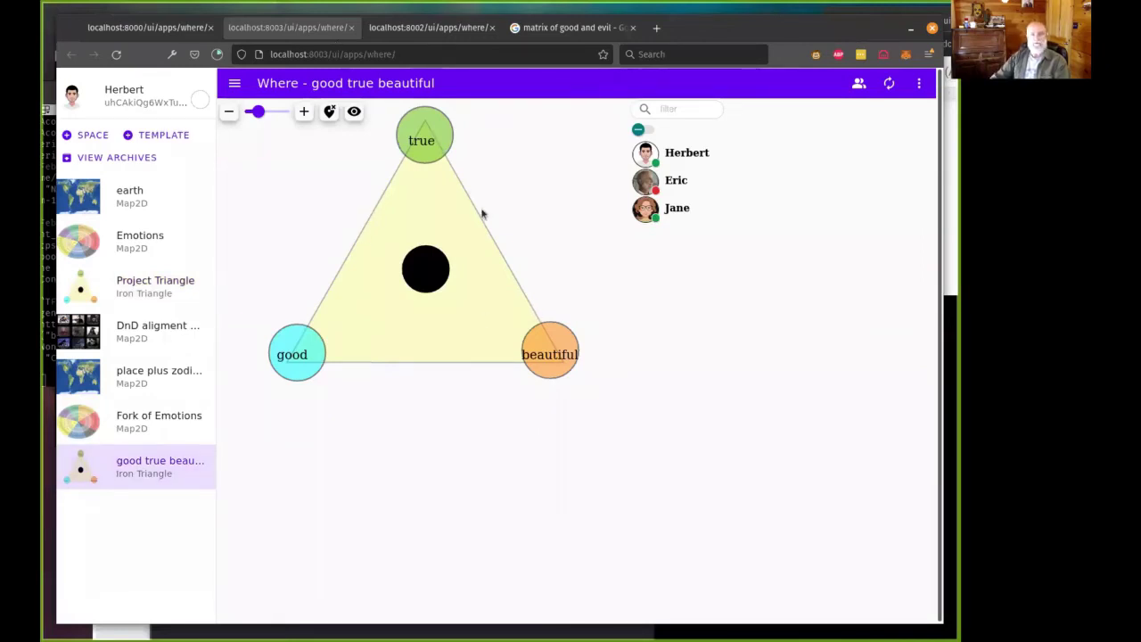
Fork the Iron Triangle template after examining the parameter placeholders in its SVG code and the available template types.
left_click(919, 83)
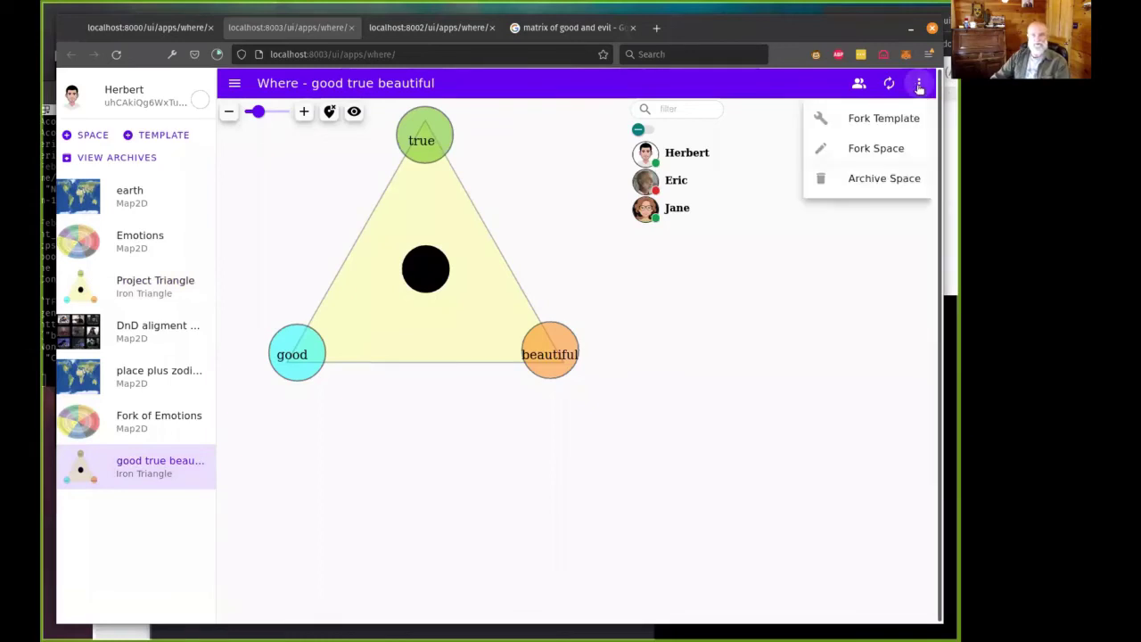
left_click(894, 122)
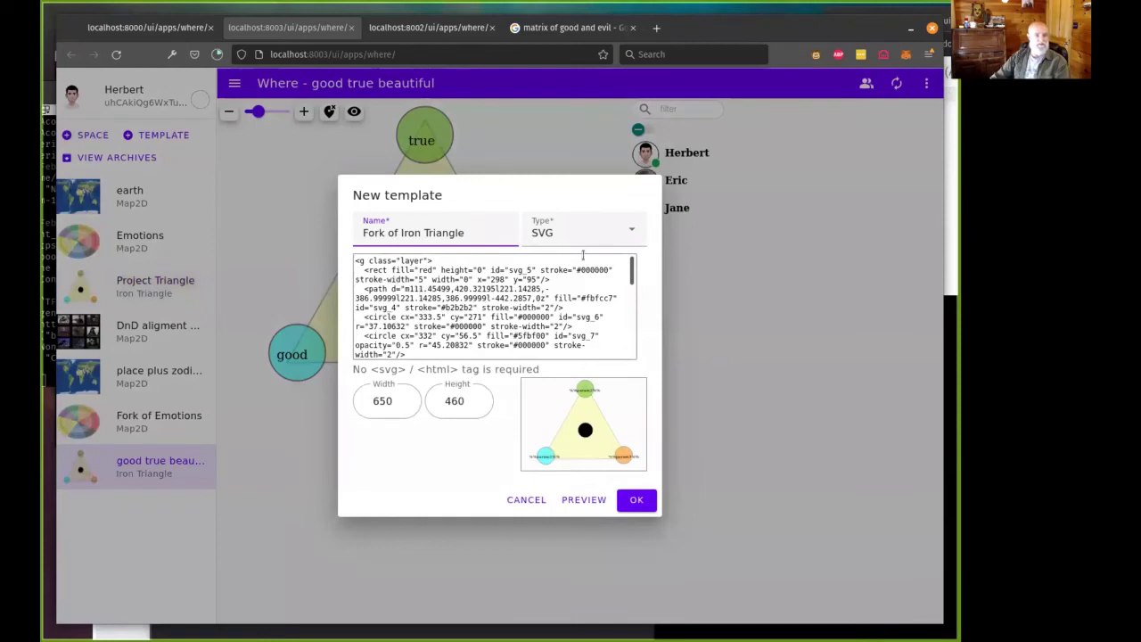
scroll(514, 313, "down", 3)
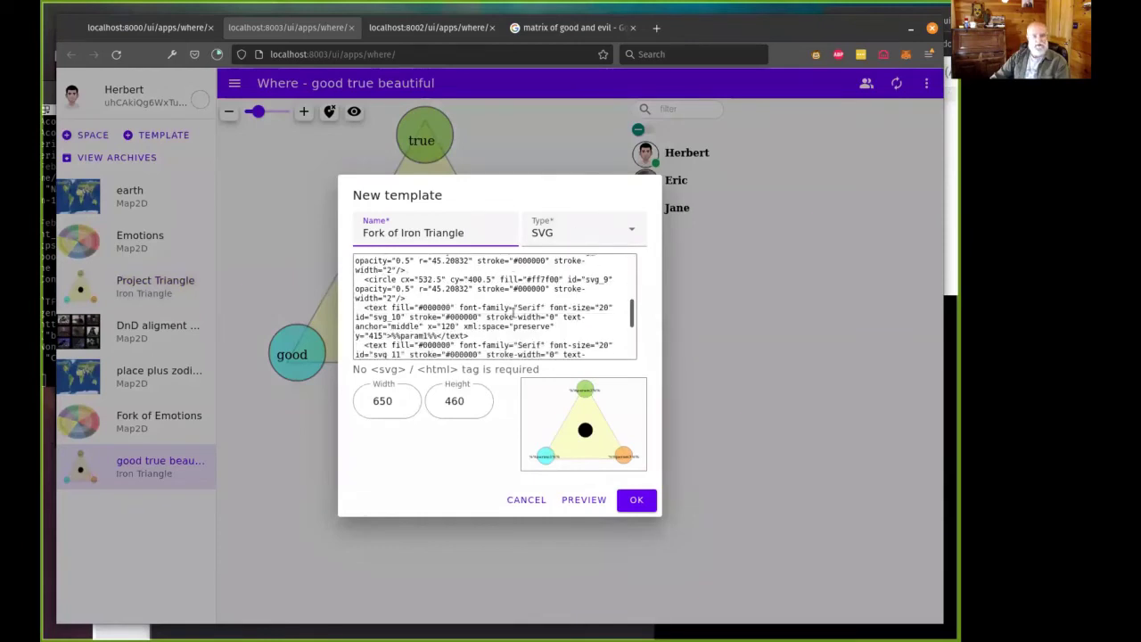
scroll(513, 313, "down", 3)
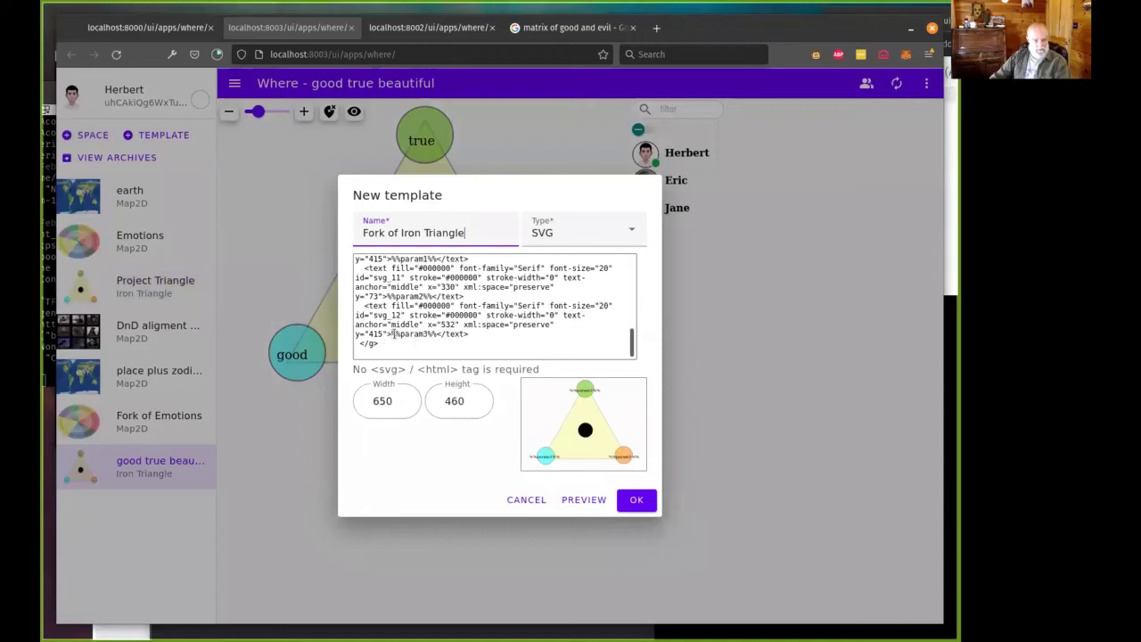
left_click_drag(394, 334, 437, 334)
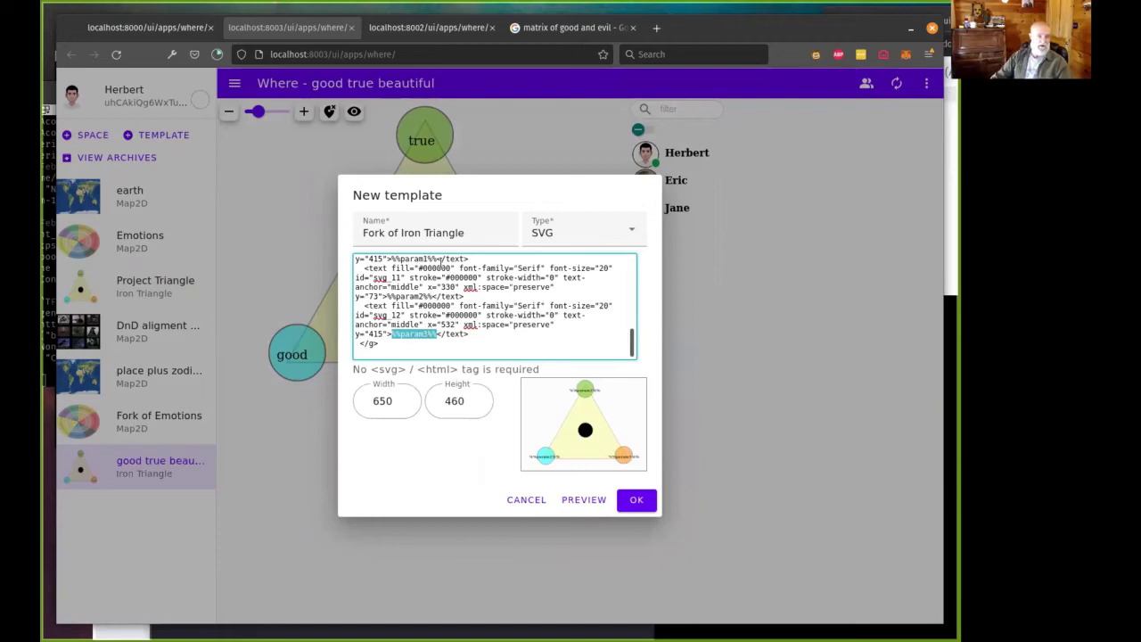
left_click(614, 243)
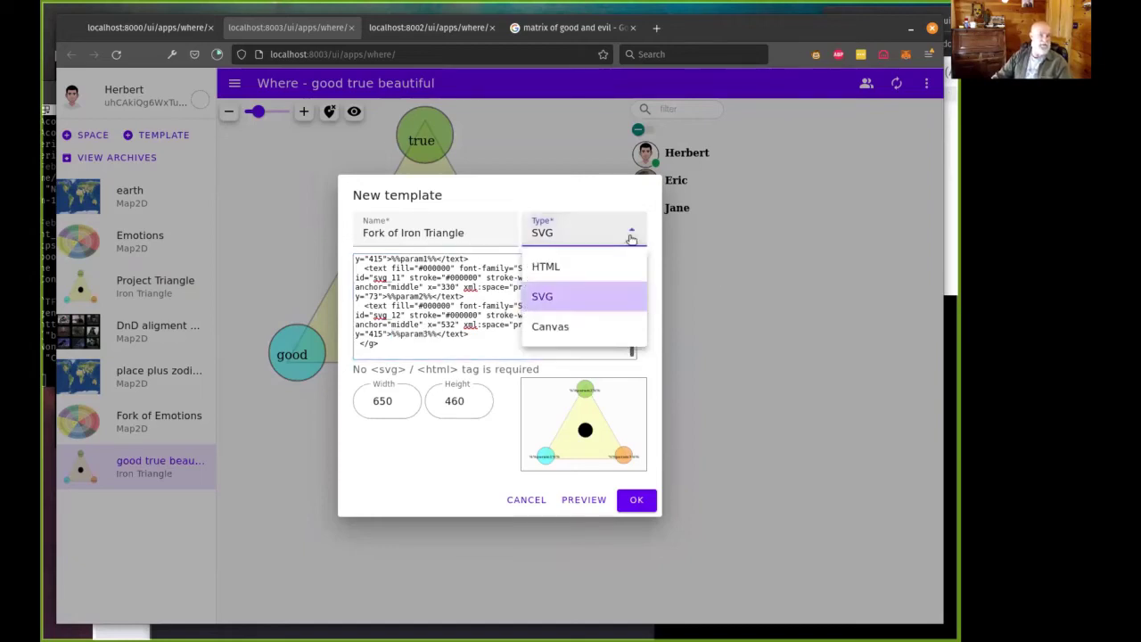
left_click(645, 506)
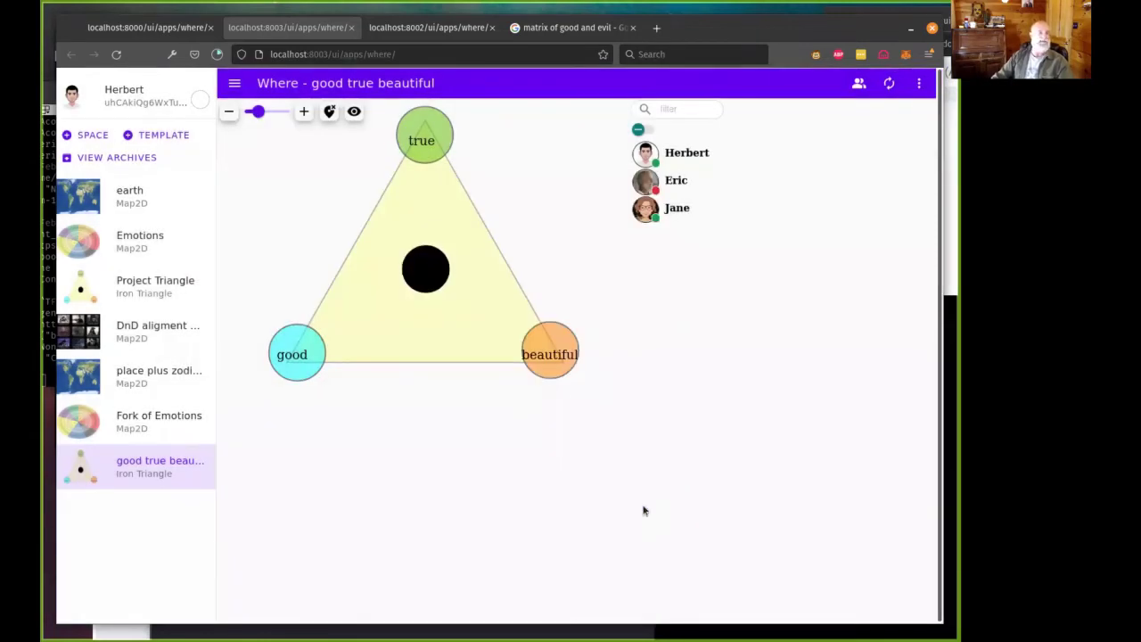
Examine the templates offered for a new space and the Quadrant template's axis fields, then close the new space form.
left_click(93, 135)
left_click(466, 309)
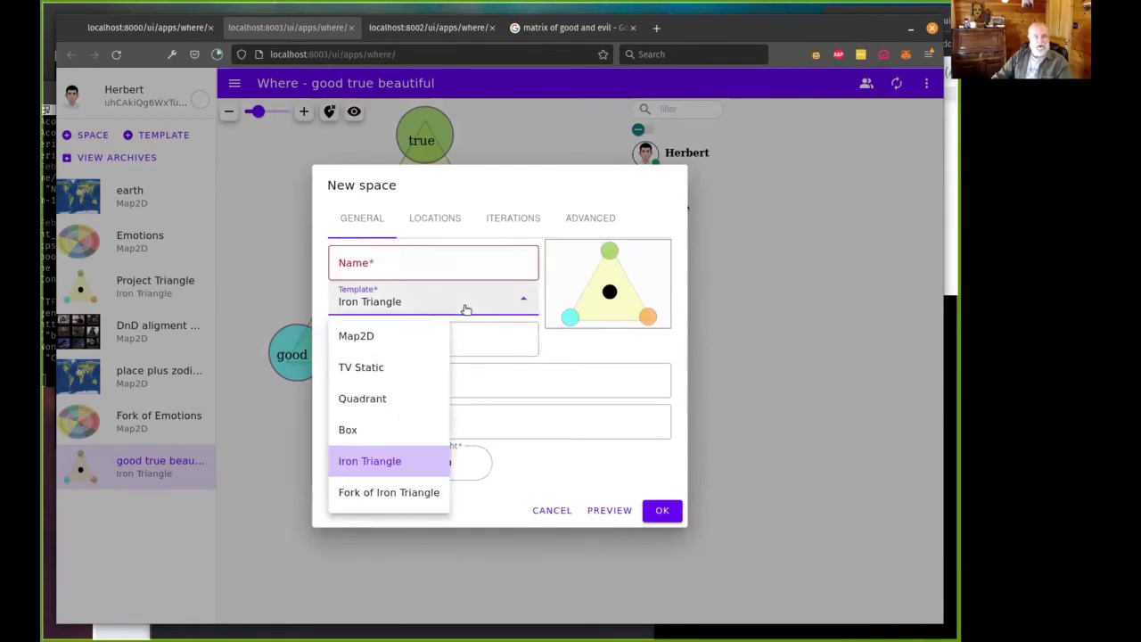
left_click(401, 401)
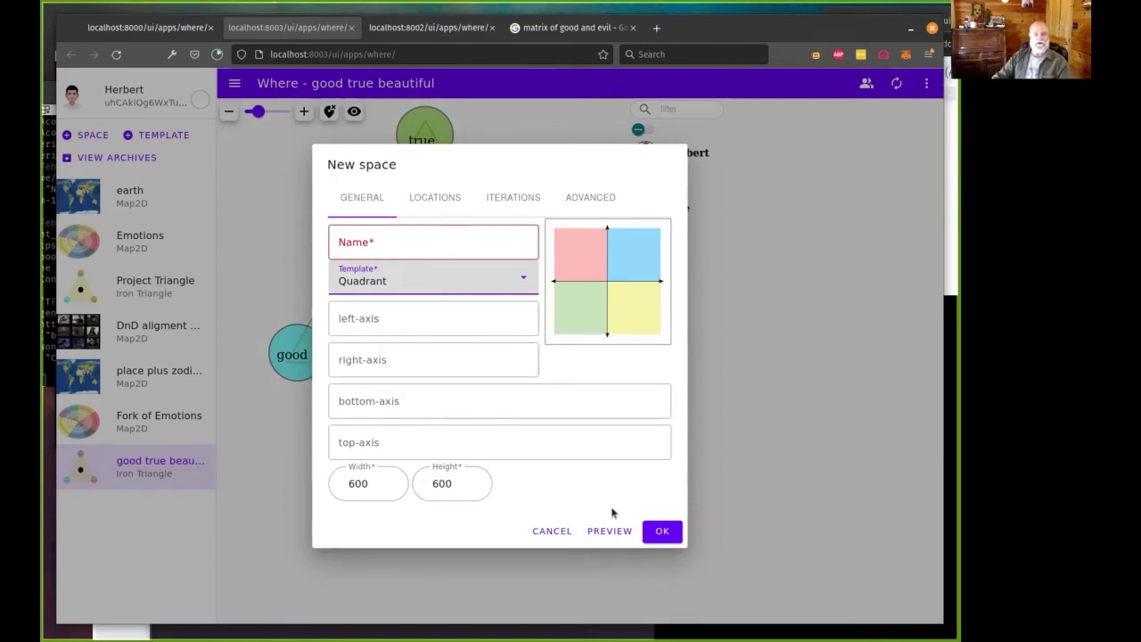
left_click(662, 532)
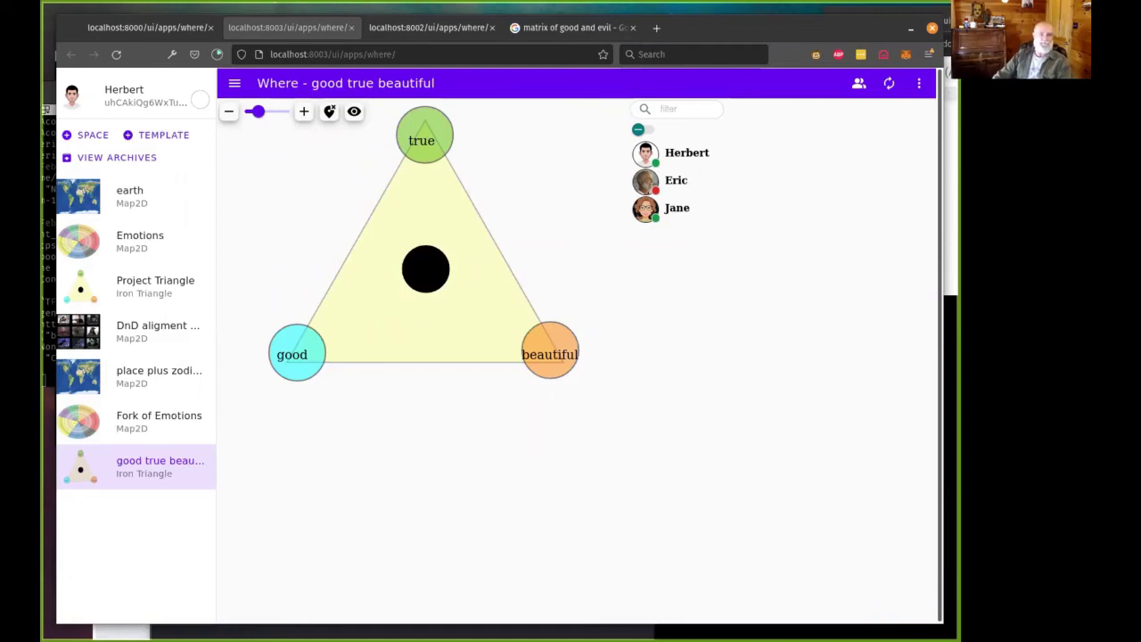
Open the holochain/launcher releases page on GitHub in a new browser tab.
left_click(656, 33)
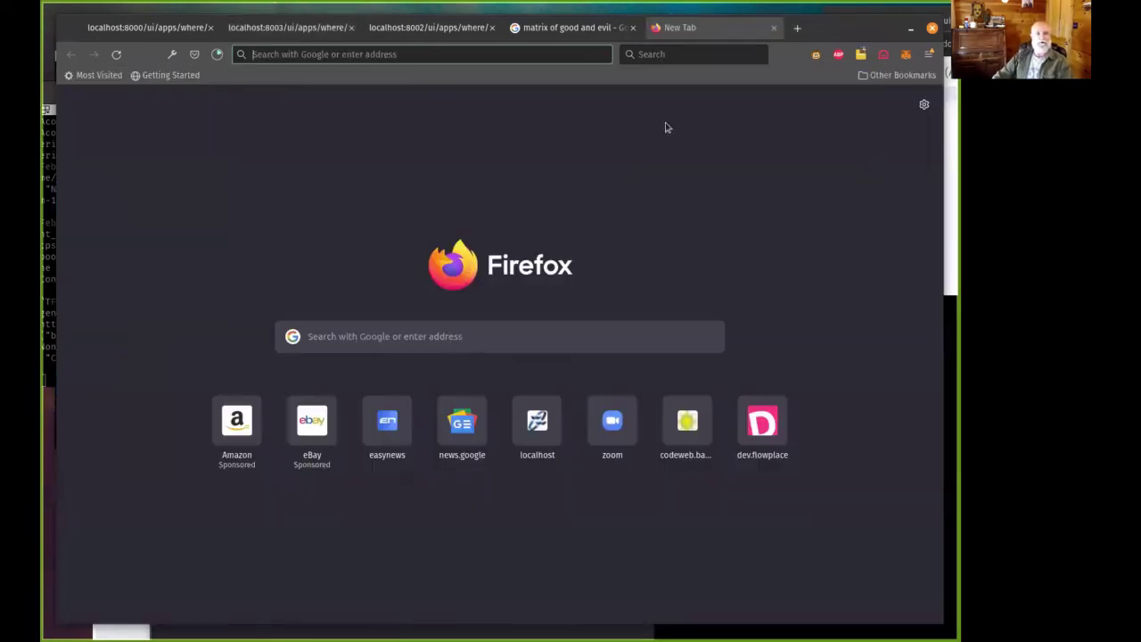
left_click(394, 54)
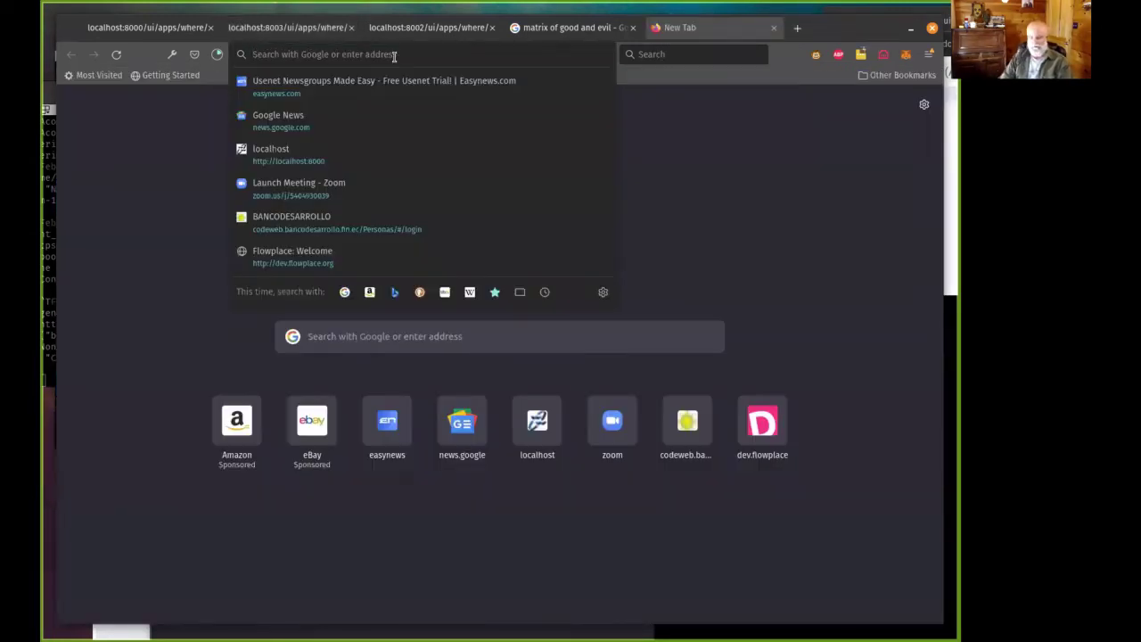
type("laun")
key("Down")
key("Down")
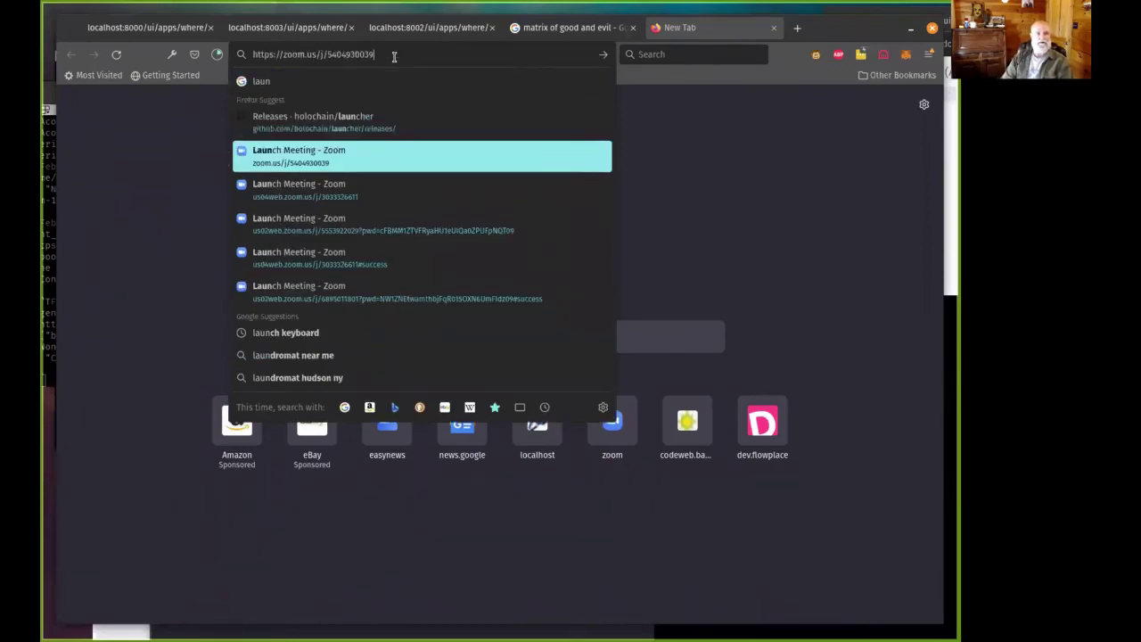
key("Up")
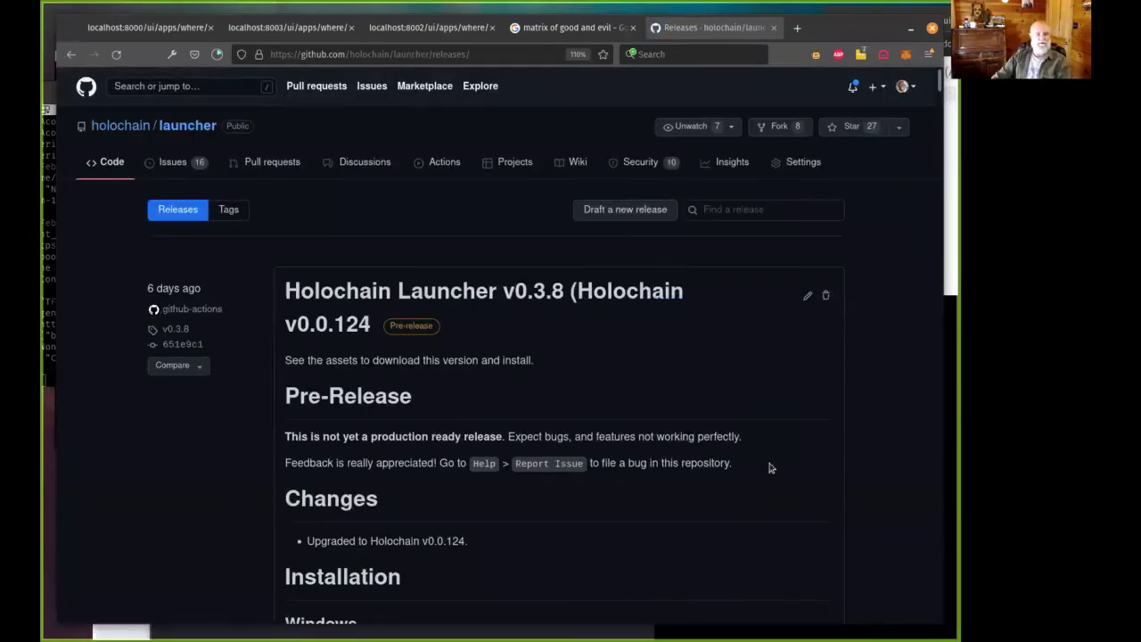
Open the Holochain Launcher v0.3.8 release and examine its installation instructions and downloadable assets.
scroll(601, 401, "down", 5)
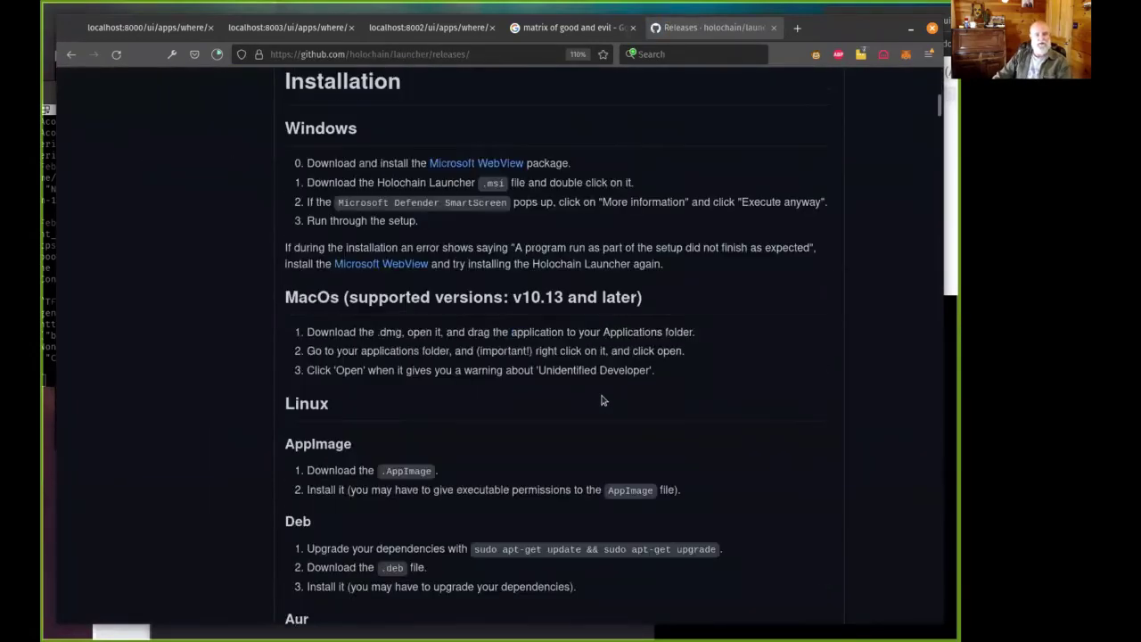
scroll(602, 400, "down", 3)
scroll(602, 400, "down", 8)
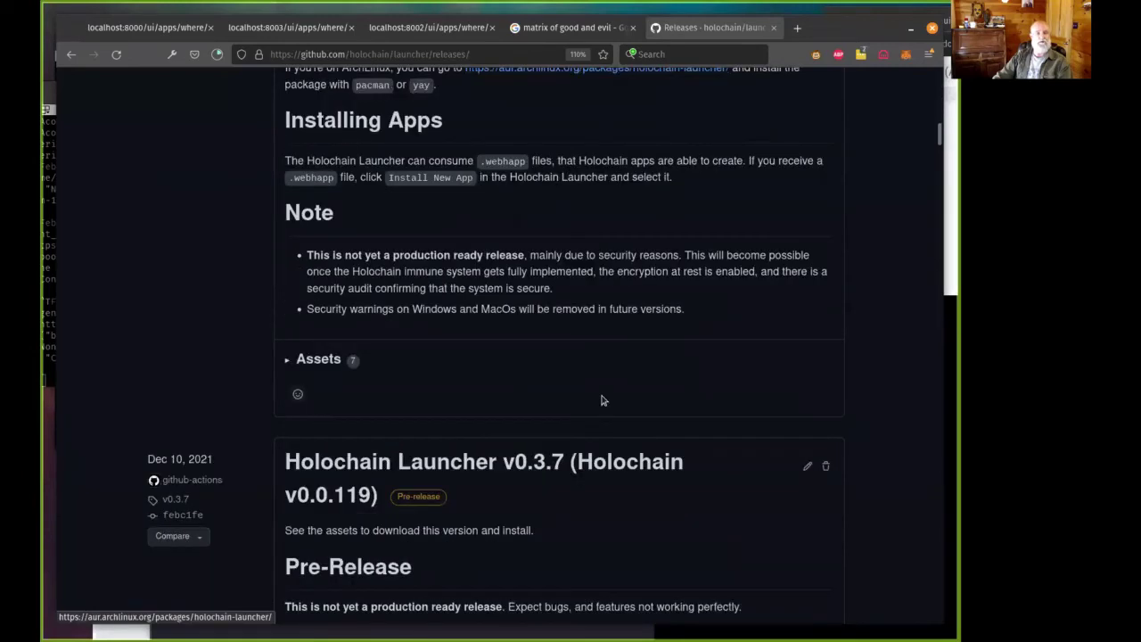
scroll(601, 401, "up", 15)
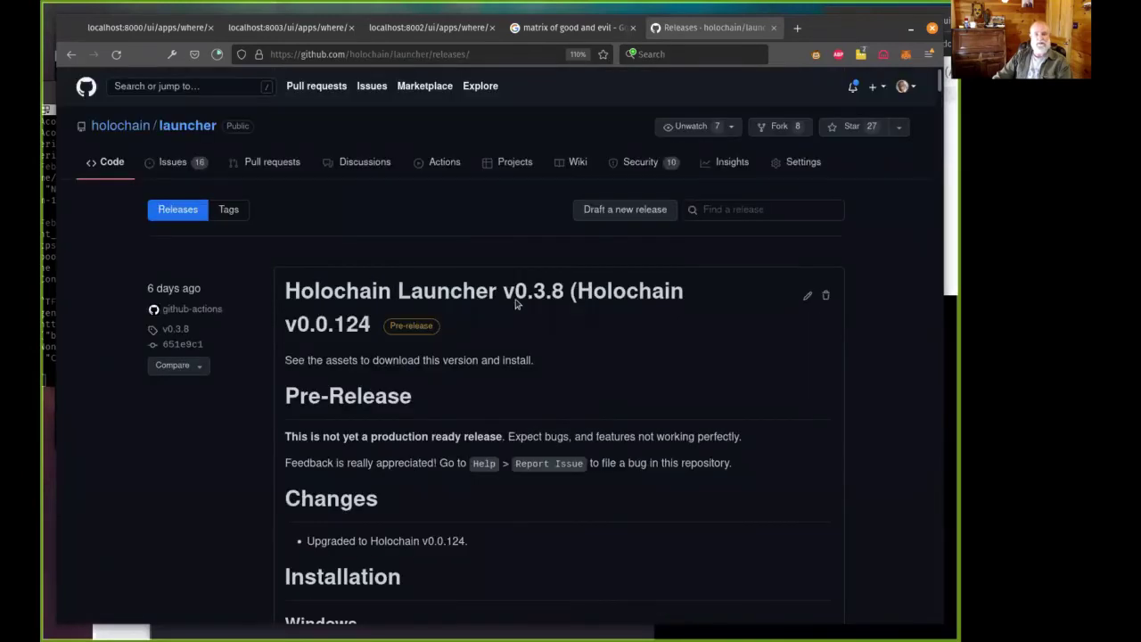
left_click(517, 297)
scroll(609, 379, "down", 3)
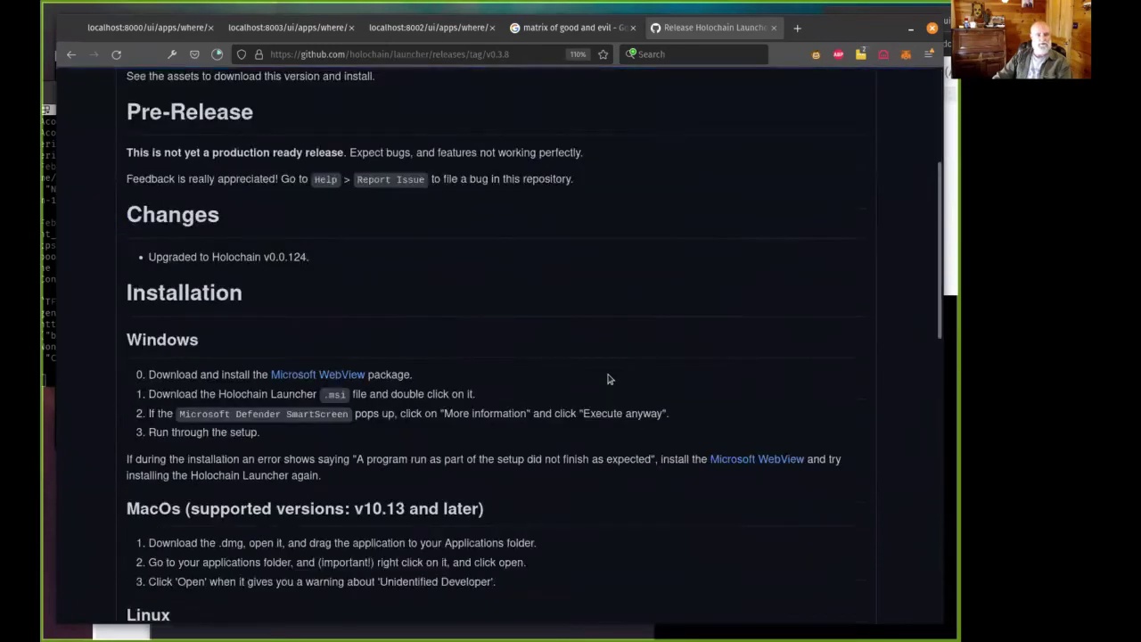
scroll(609, 379, "down", 11)
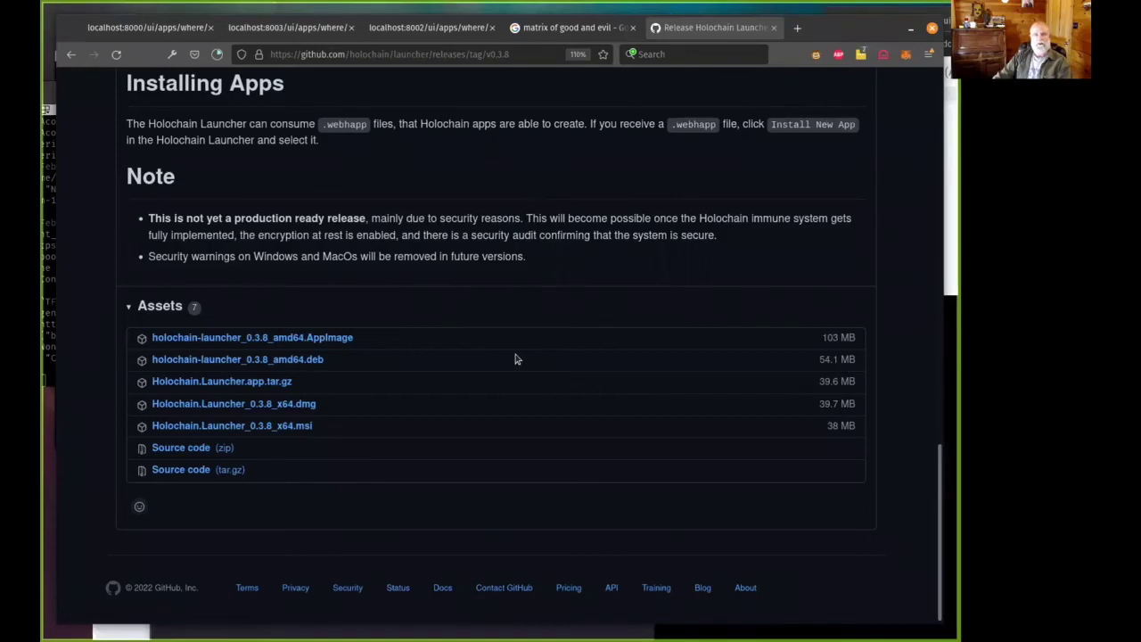
Go to the lightningrodlabs/where releases page on GitHub.
left_click(478, 54)
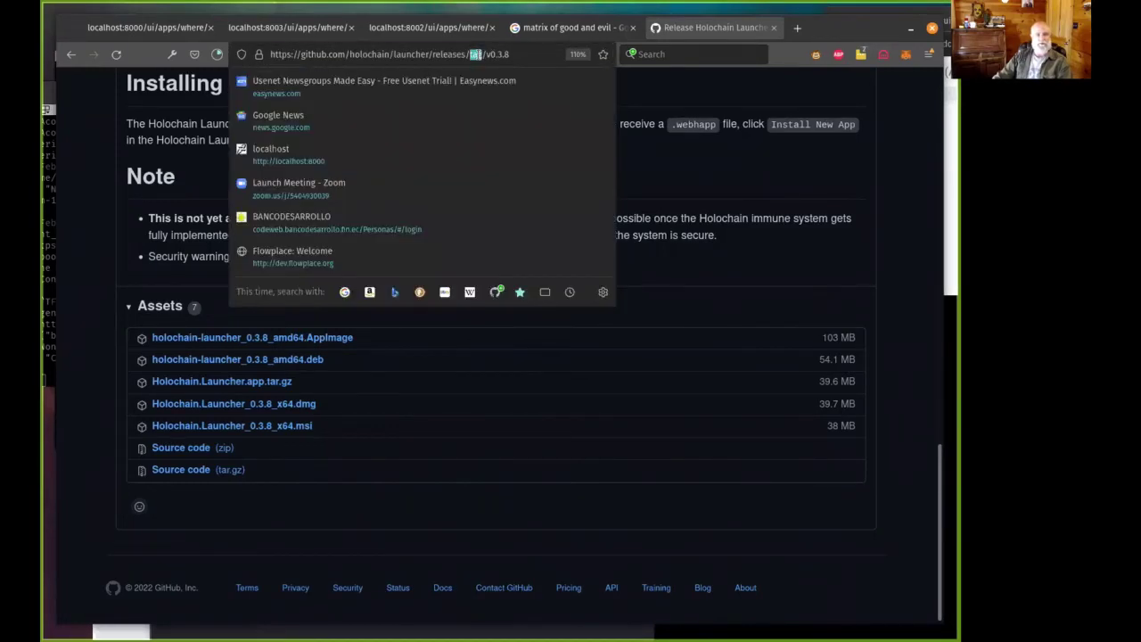
type("where")
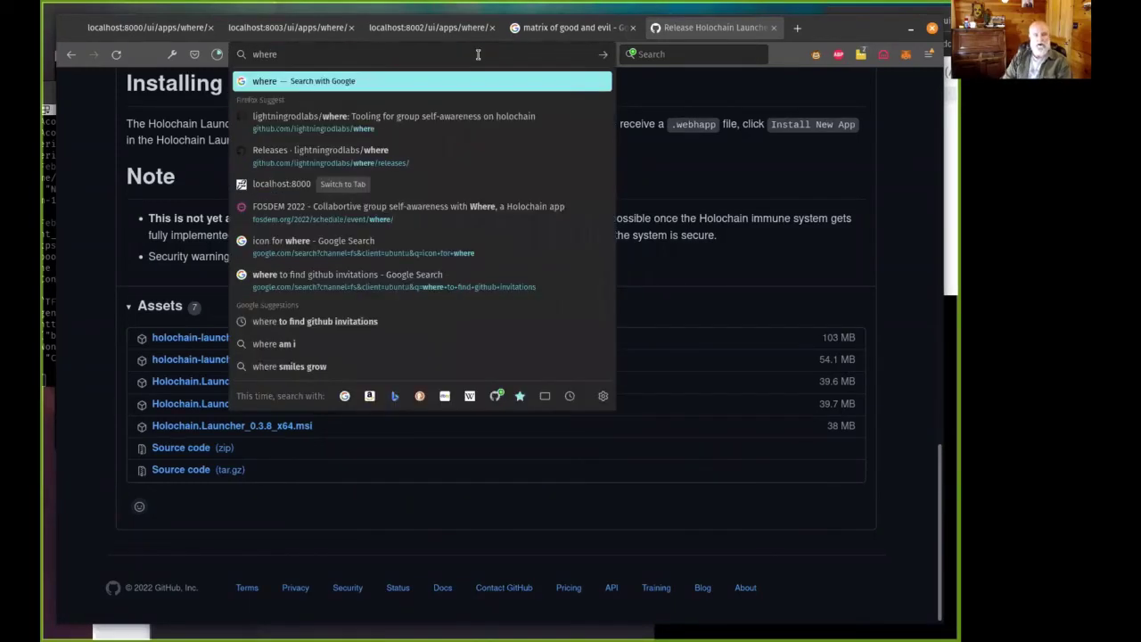
key("Down")
key("Down")
key("Return")
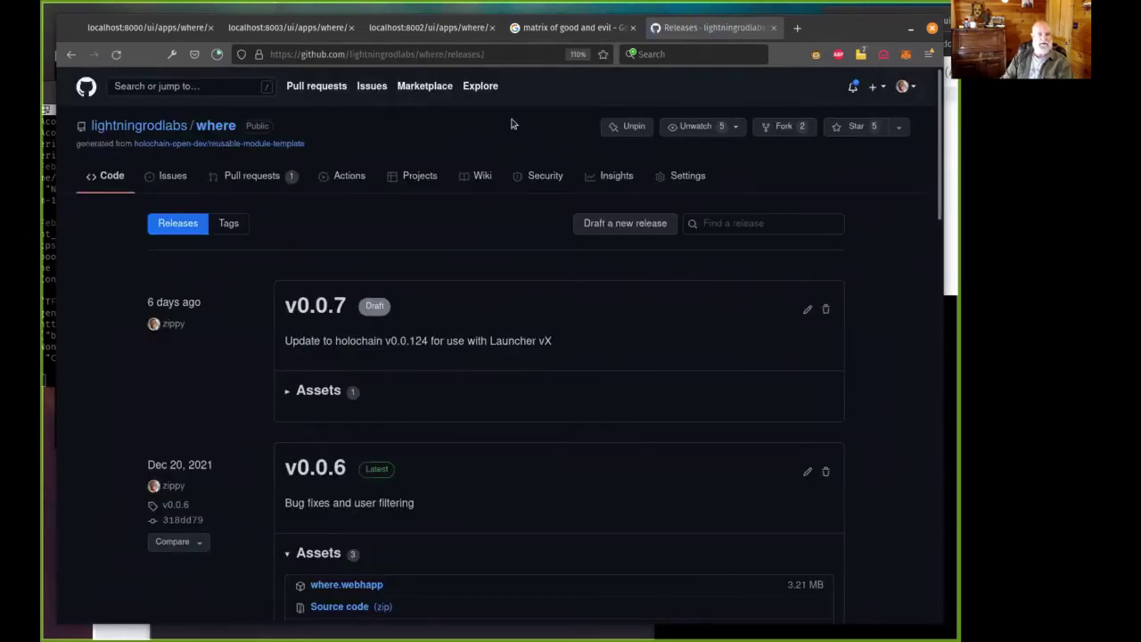
Expand the assets of the v0.0.7 draft release.
left_click(290, 396)
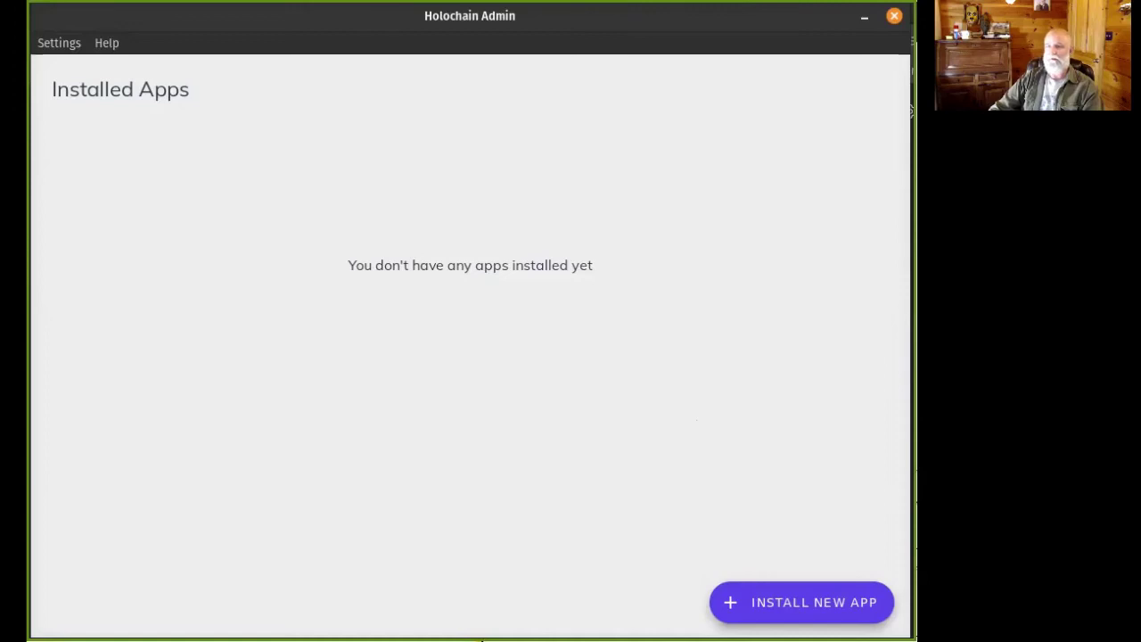
Switch to Holochain Admin and choose where.webhapp from the Downloads folder as the new app to install.
left_click(784, 613)
scroll(571, 365, "down", 6)
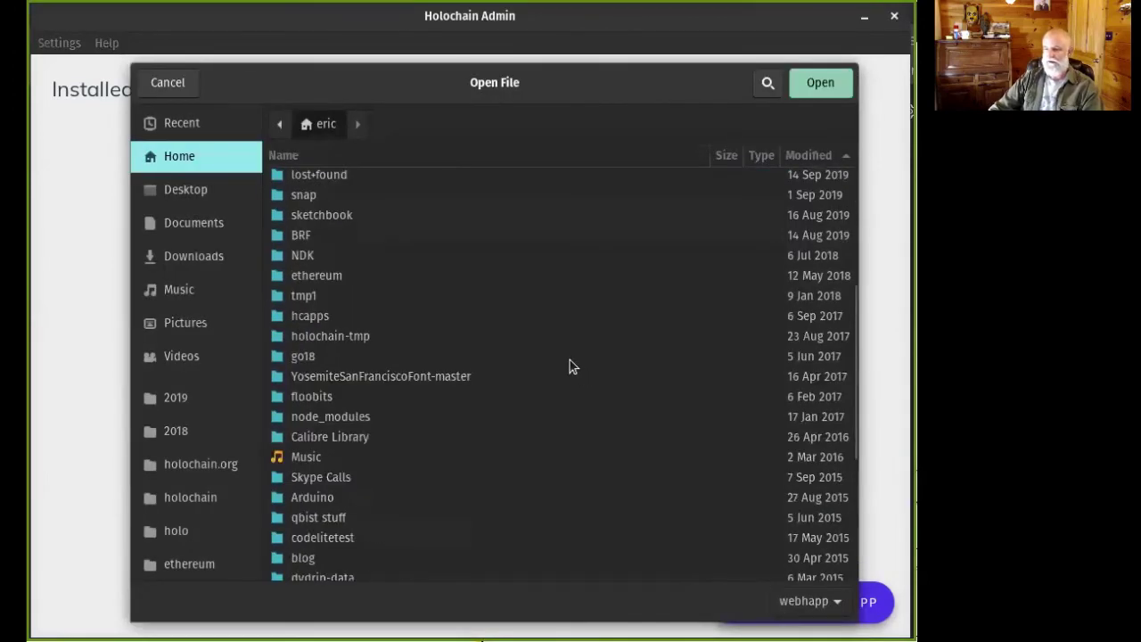
scroll(572, 363, "down", 5)
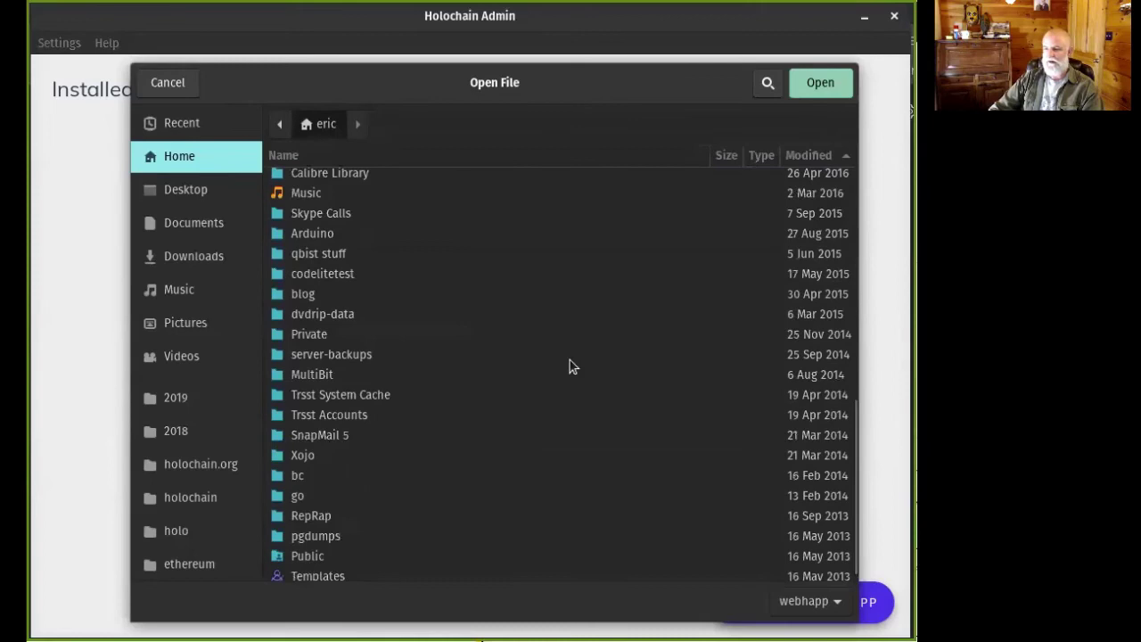
left_click(203, 256)
scroll(471, 331, "down", 8)
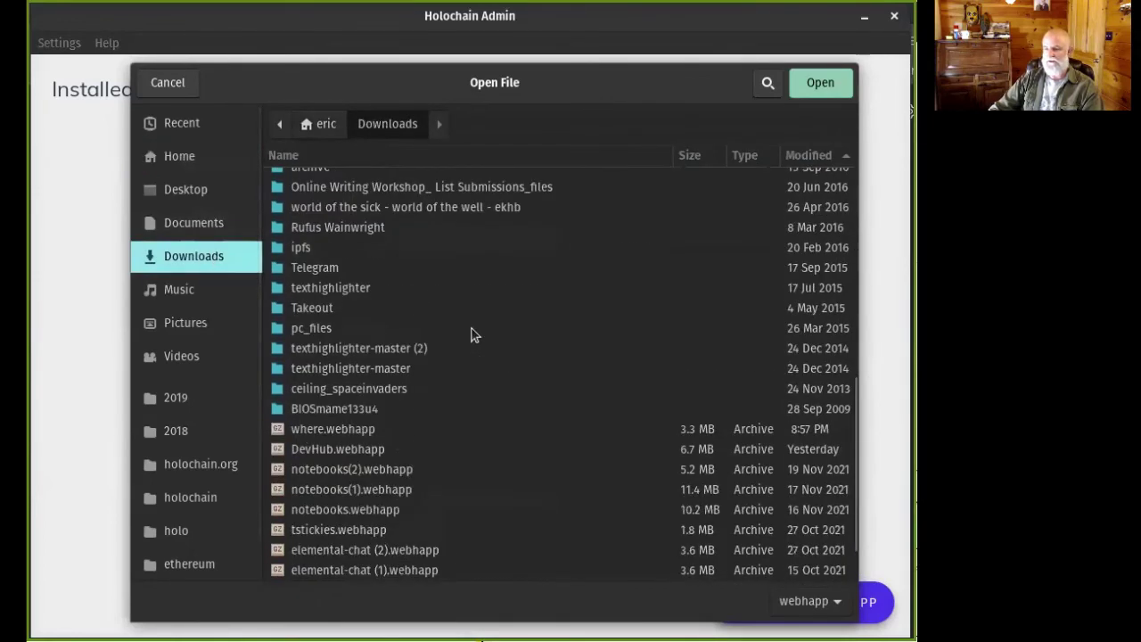
double_click(362, 429)
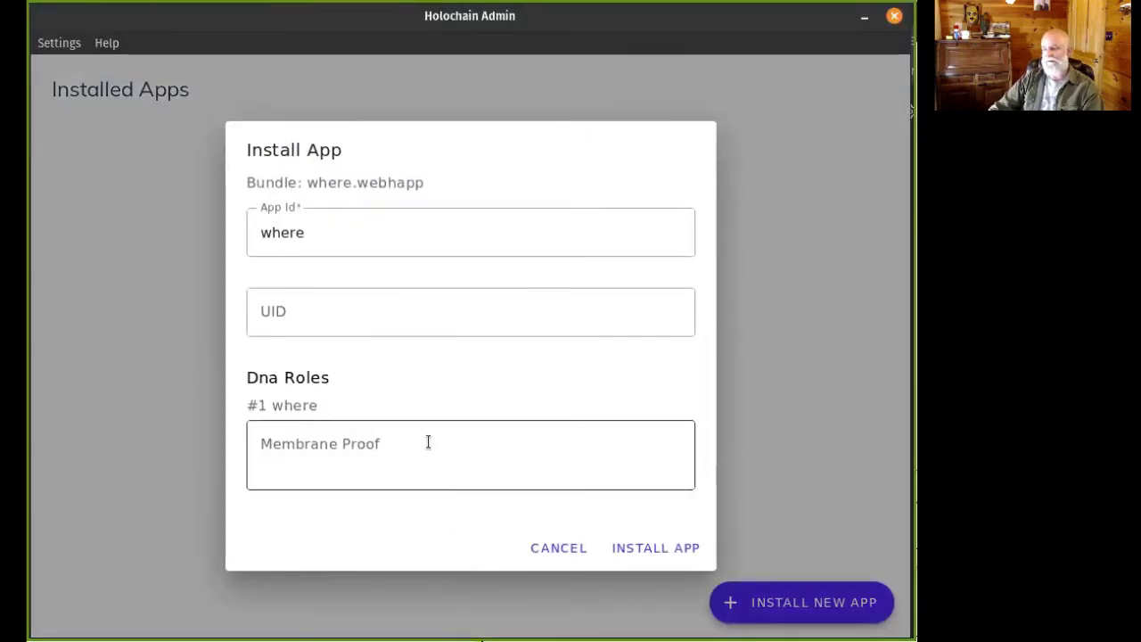
Set the UID to fosdem and install the where app.
left_click(303, 318)
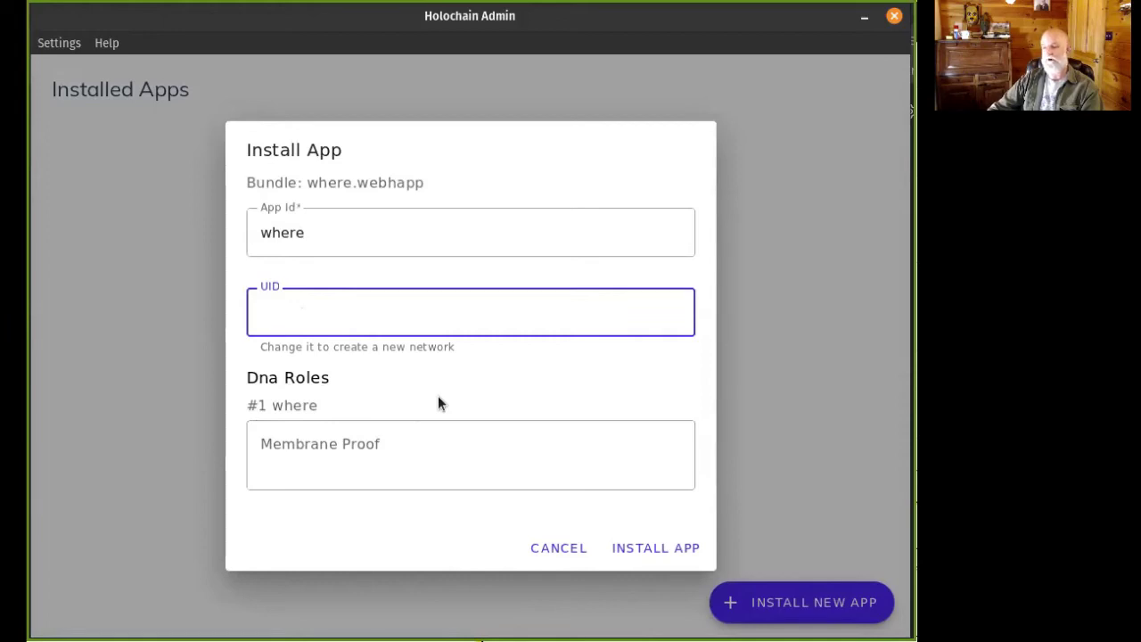
type("fosdem")
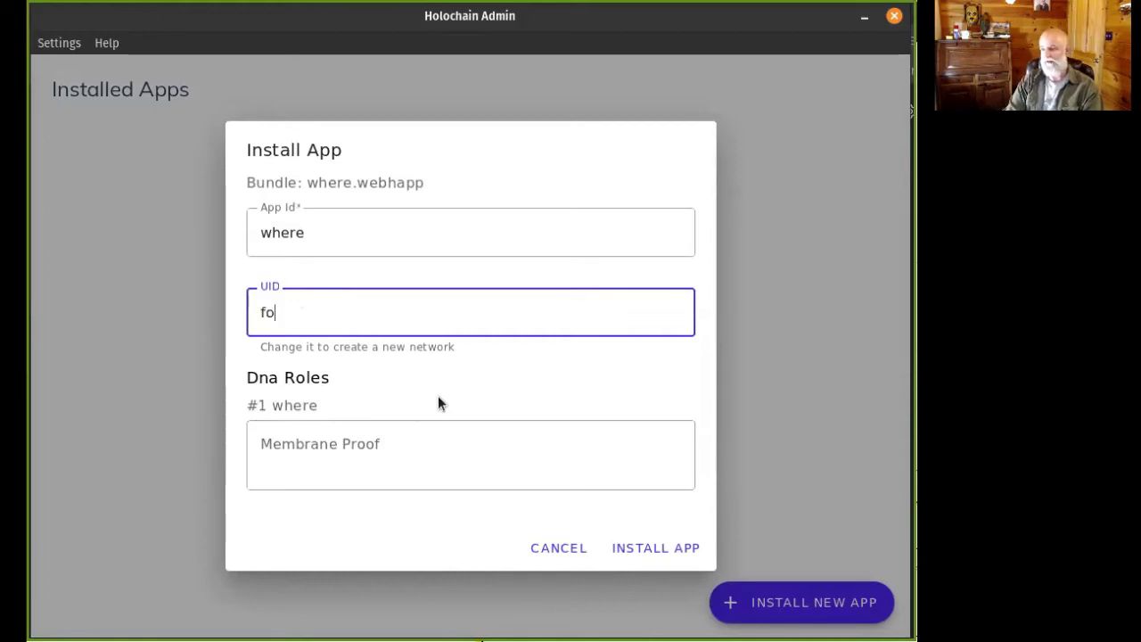
left_click(631, 548)
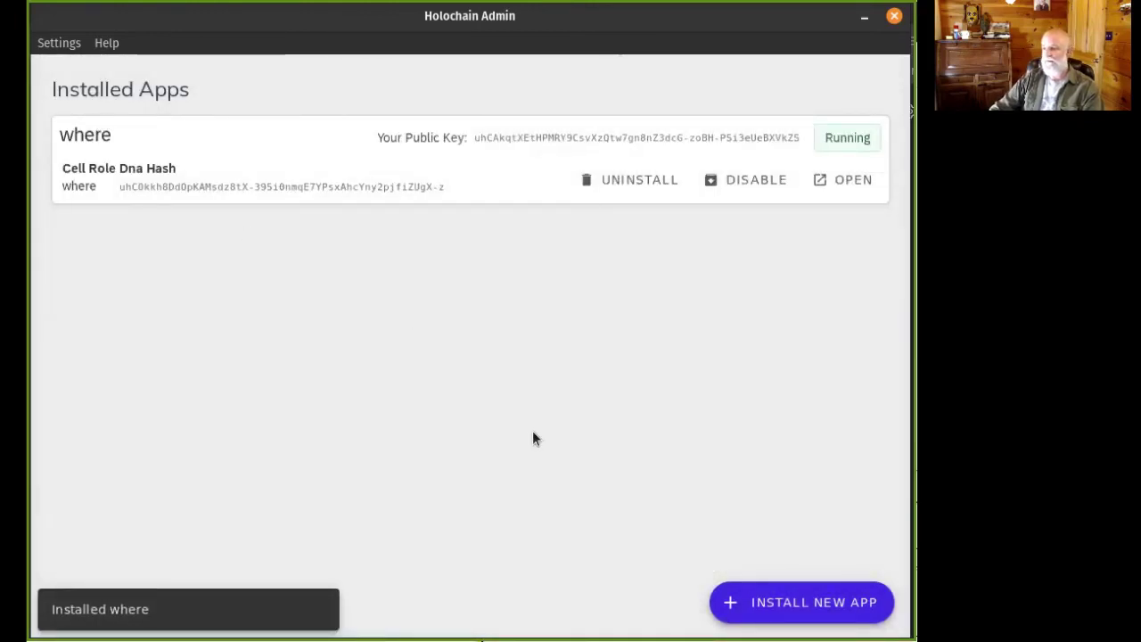
Open the installed where app and create a profile with avatar1.png as the avatar and the user's nickname.
left_click(838, 183)
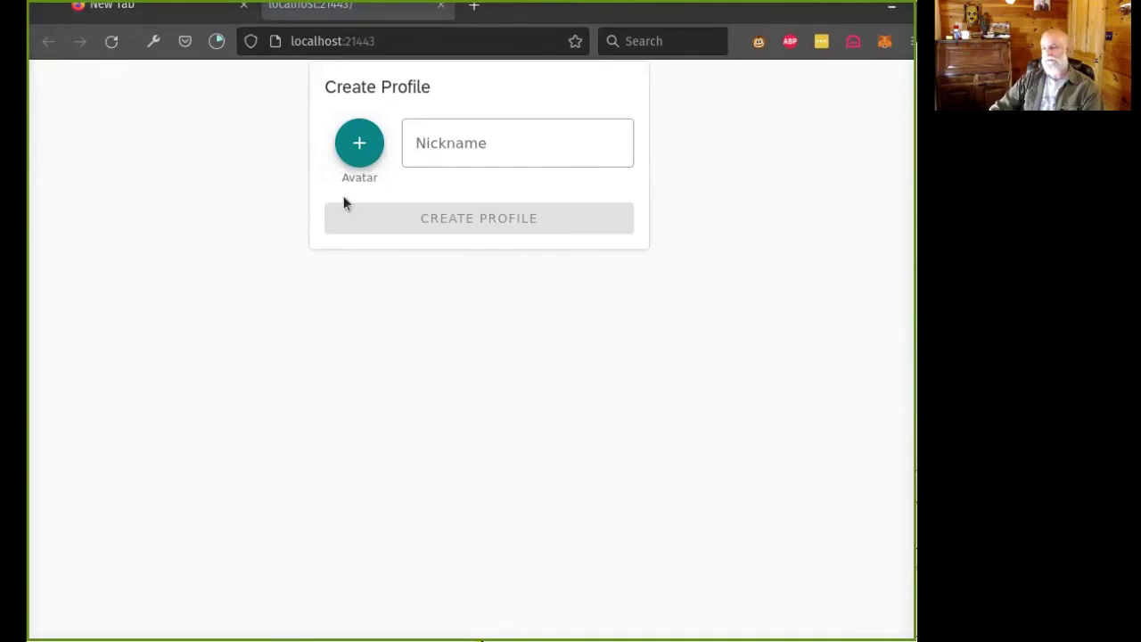
left_click(361, 148)
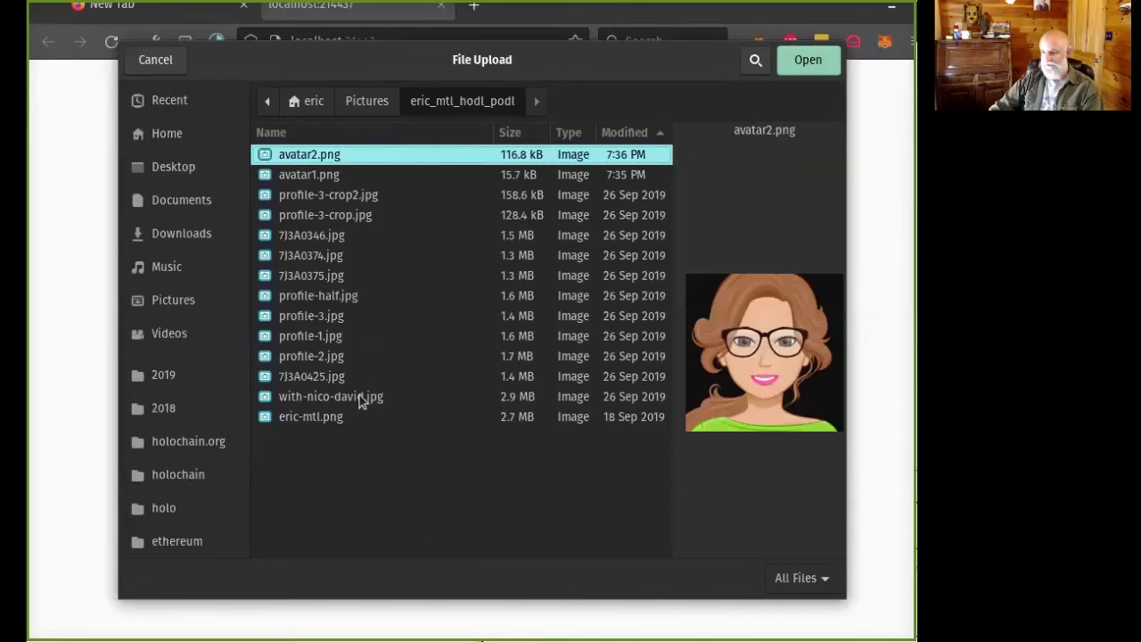
left_click(326, 177)
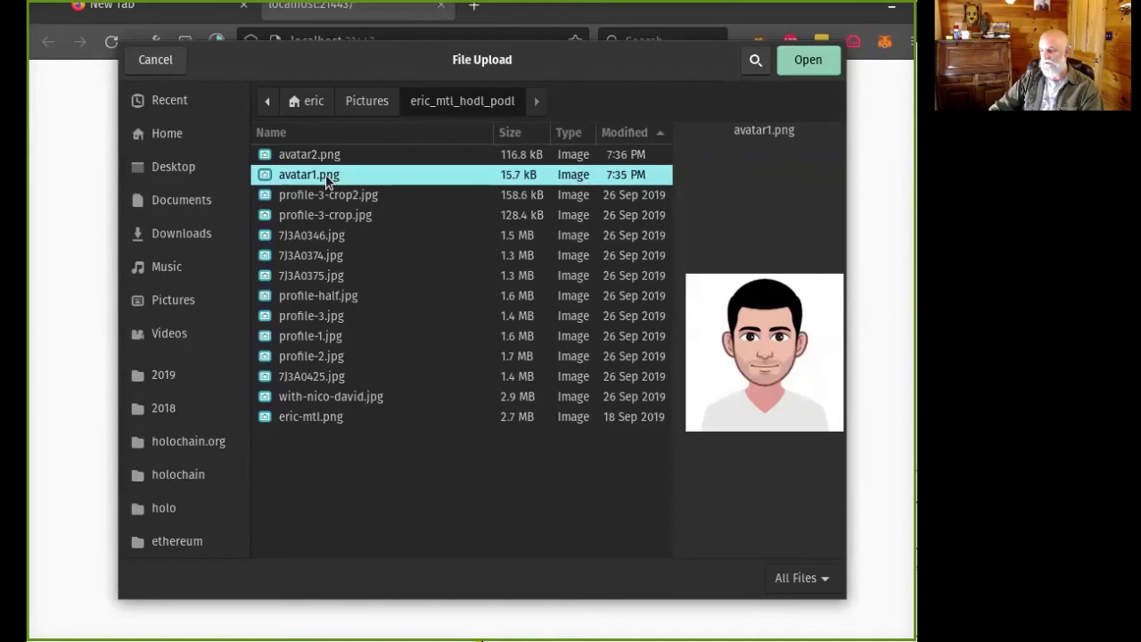
left_click(794, 59)
left_click(441, 134)
type("herbert")
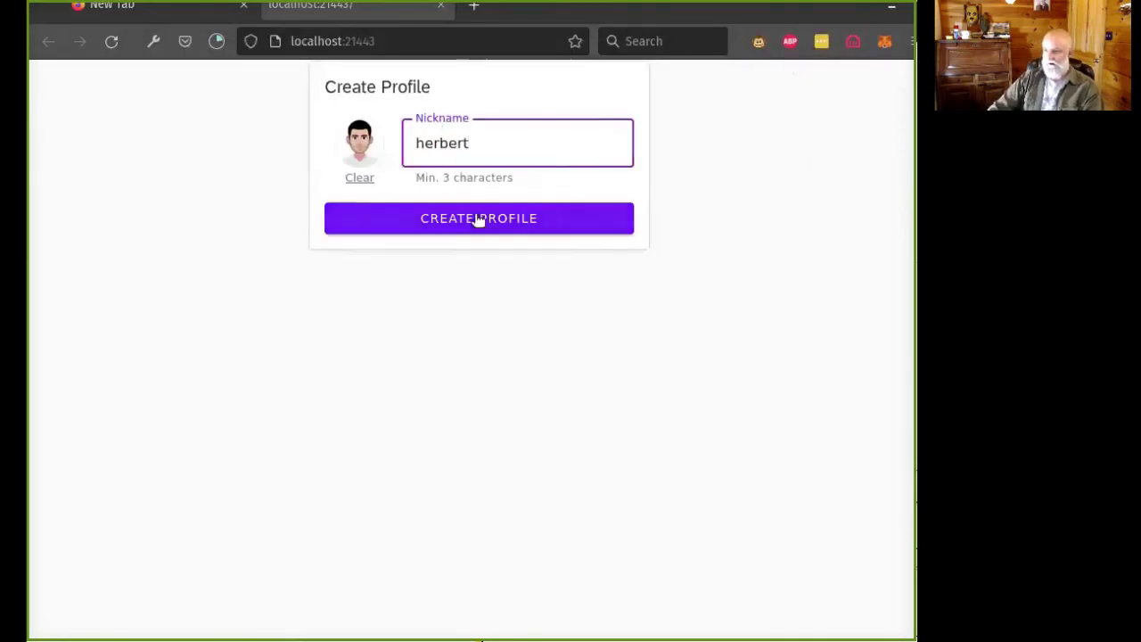
left_click(476, 219)
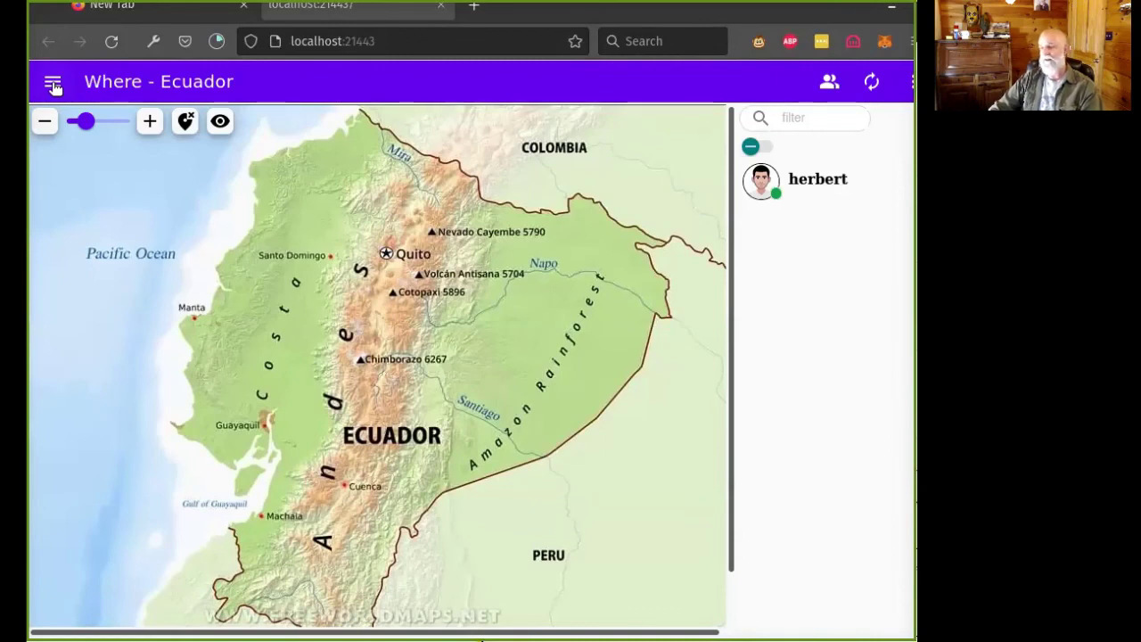
Examine the list of spaces available in the newly installed Where app, then hide the list.
left_click(53, 85)
scroll(147, 407, "down", 1)
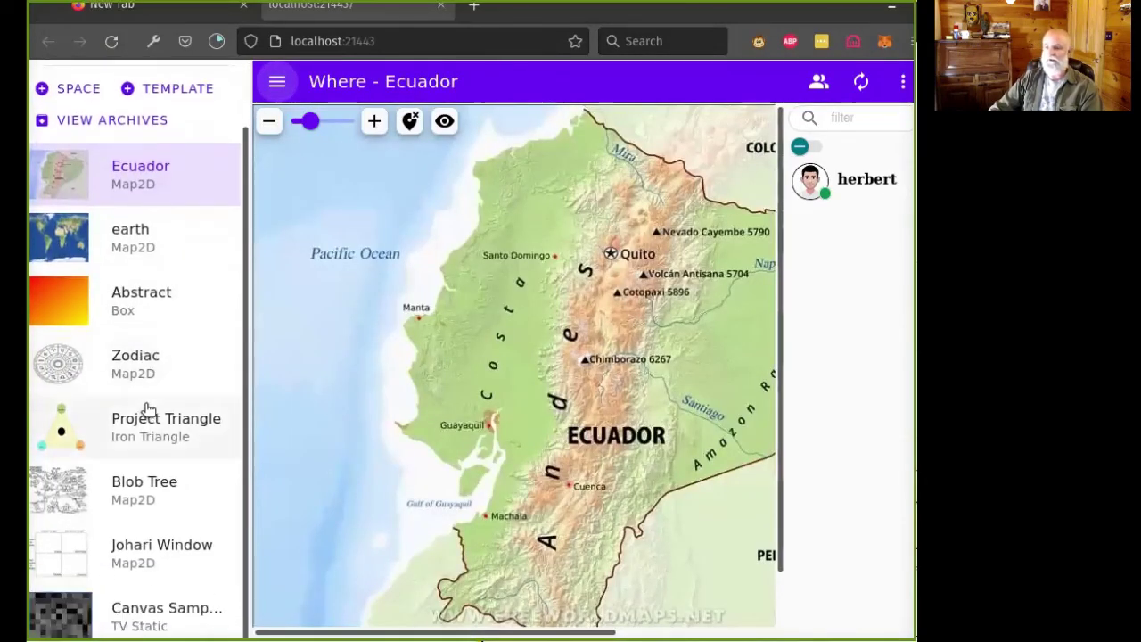
scroll(146, 431, "up", 1)
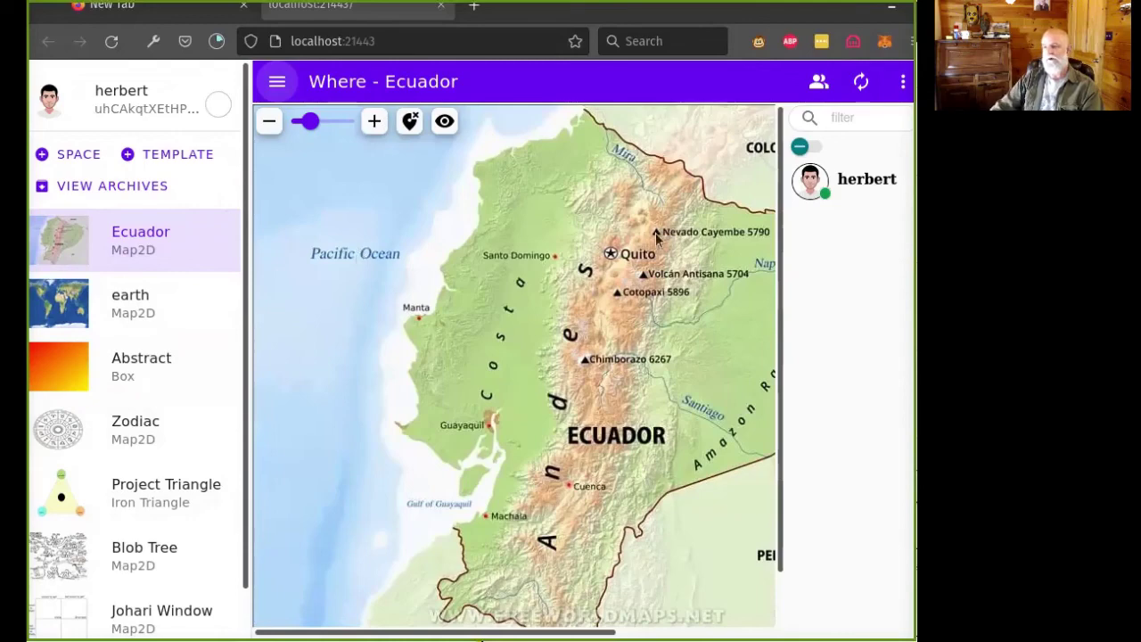
left_click(279, 82)
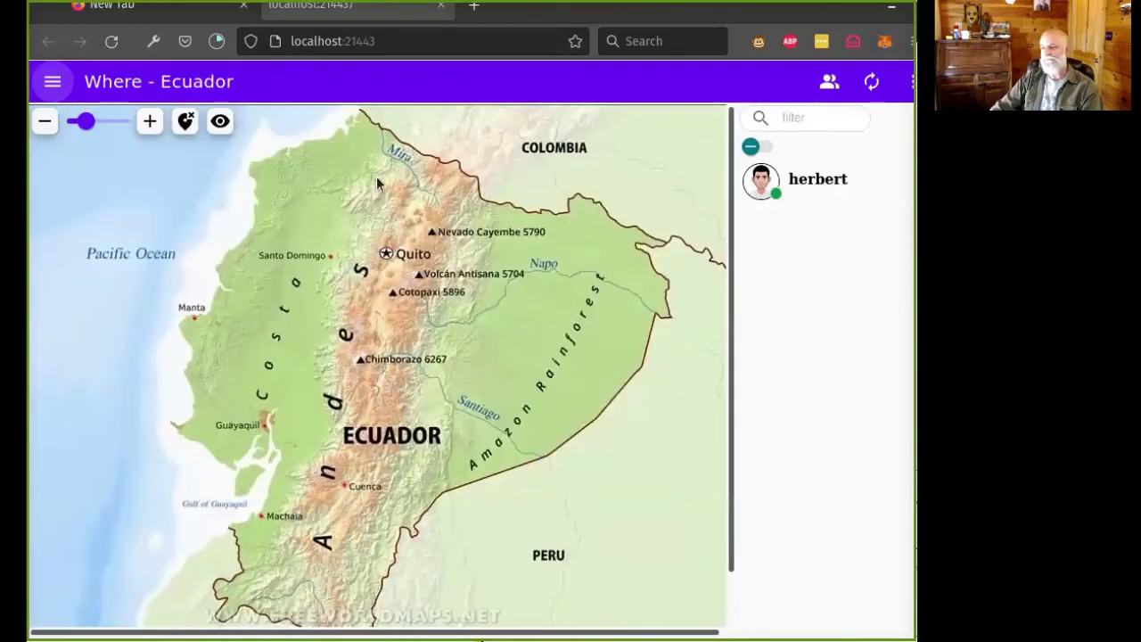